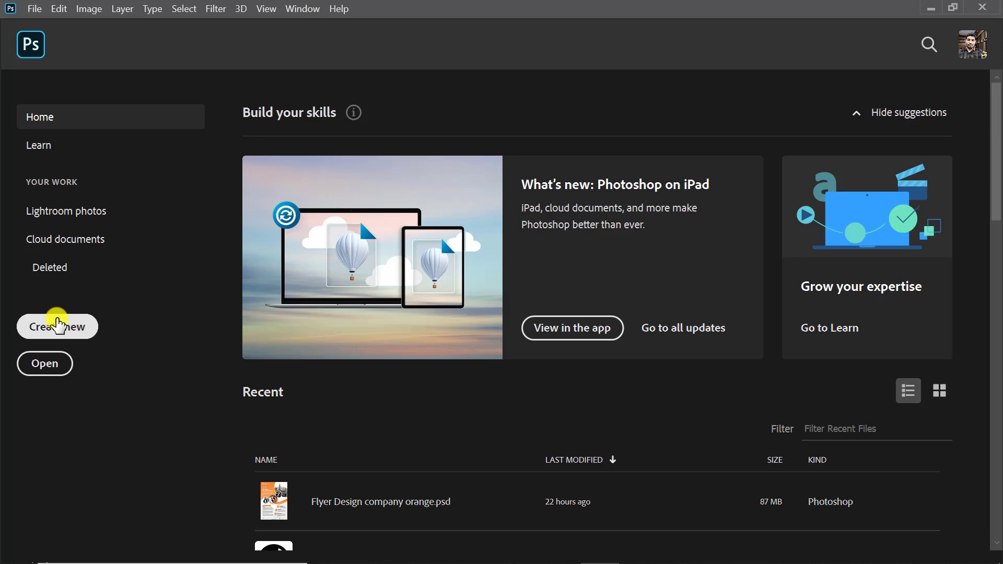
# - Create a new 2048 × 1152 px document named 'Youtube Banner'
pyautogui.click(58, 326)
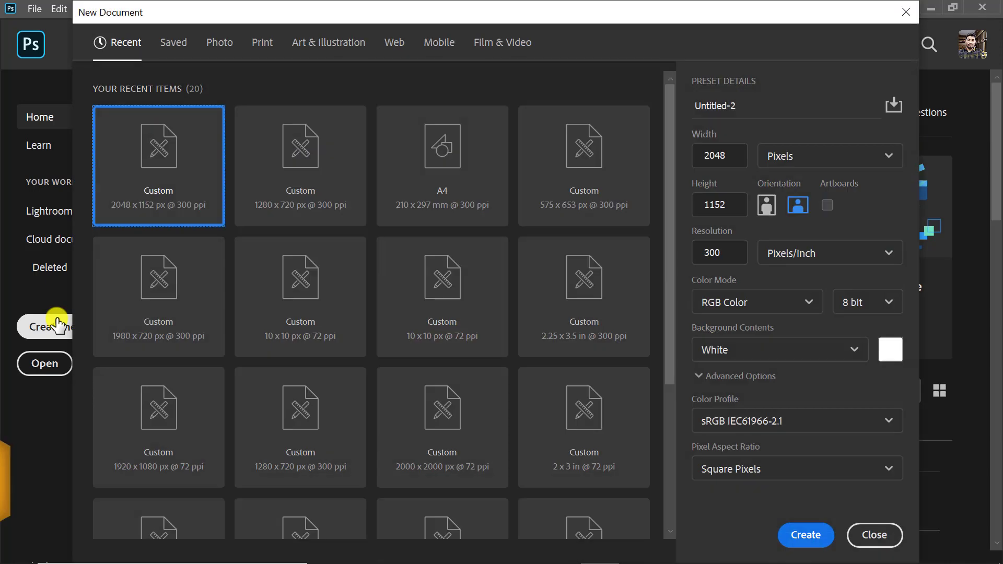
pyautogui.click(731, 156)
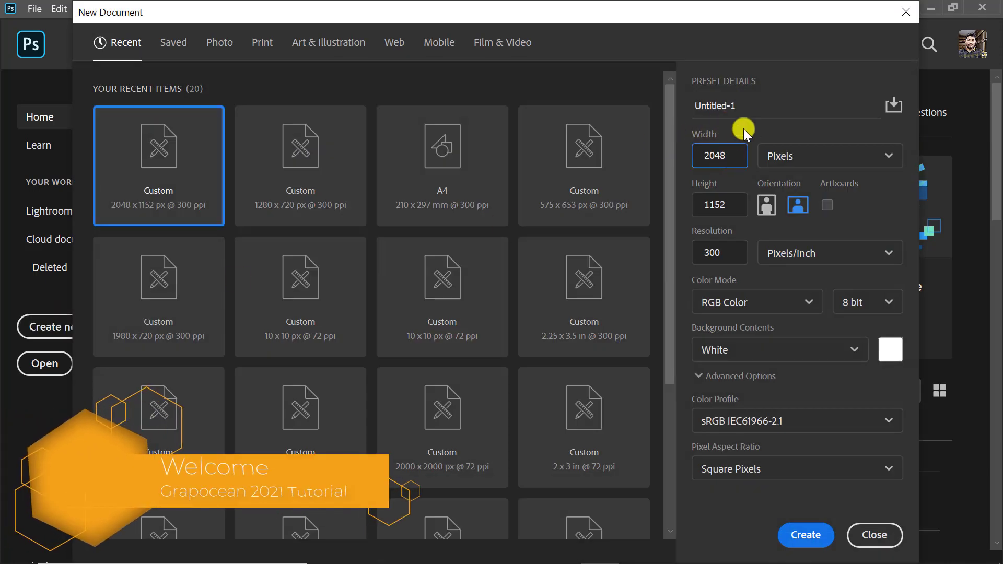
pyautogui.moveTo(737, 106); pyautogui.dragTo(665, 105)
pyautogui.write('Youtube ')
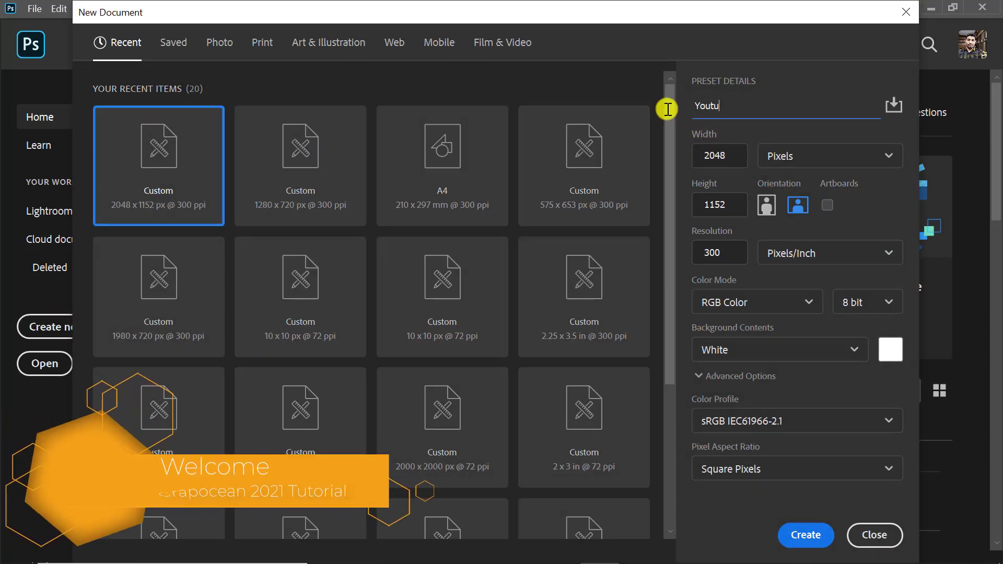
pyautogui.write('Banner')
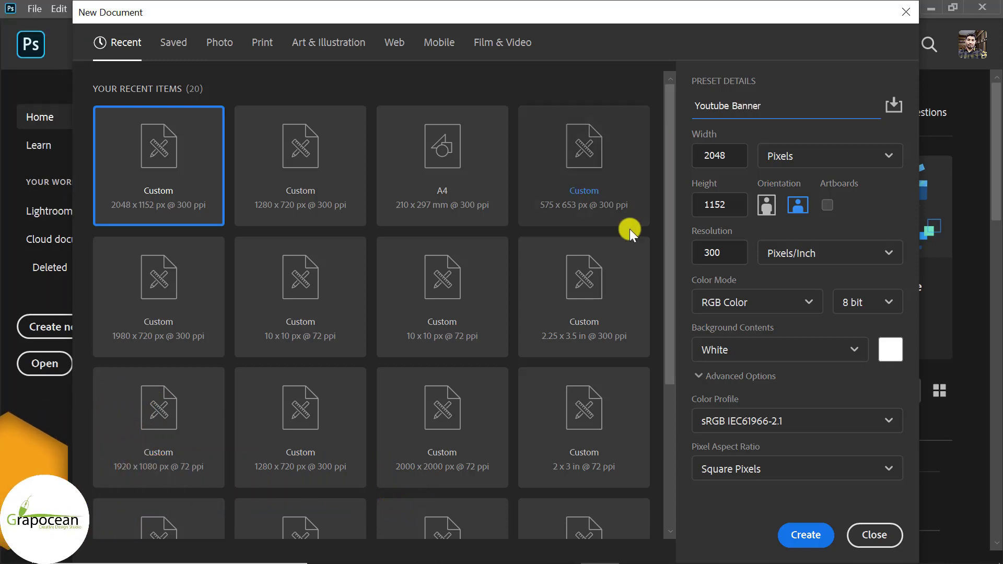
pyautogui.press('Return')
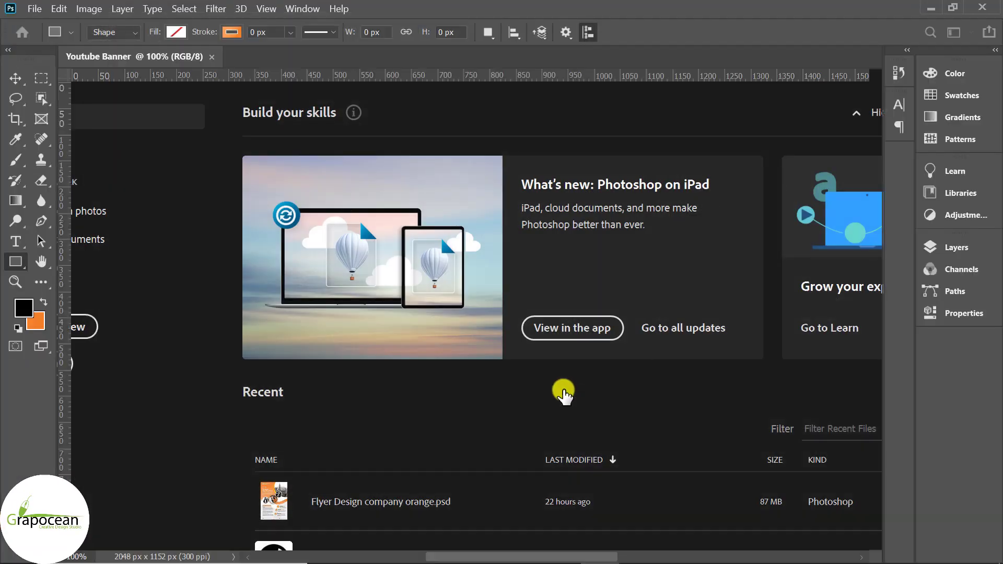
# - Draw a temporary 1235 × 338 px rectangle with the Rectangle tool
pyautogui.rightClick(13, 261)
pyautogui.click(70, 261)
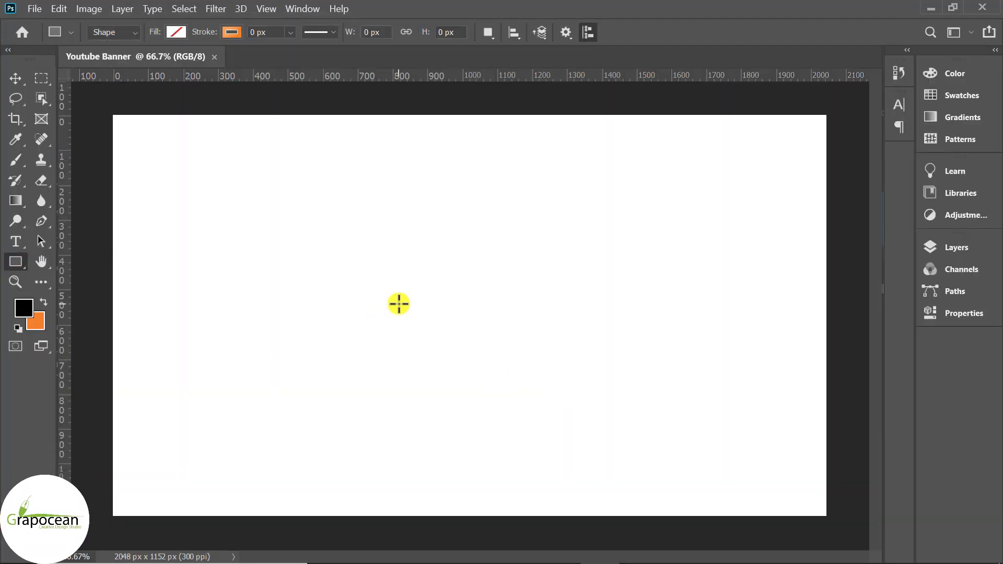
pyautogui.click(398, 303)
pyautogui.write('1235')
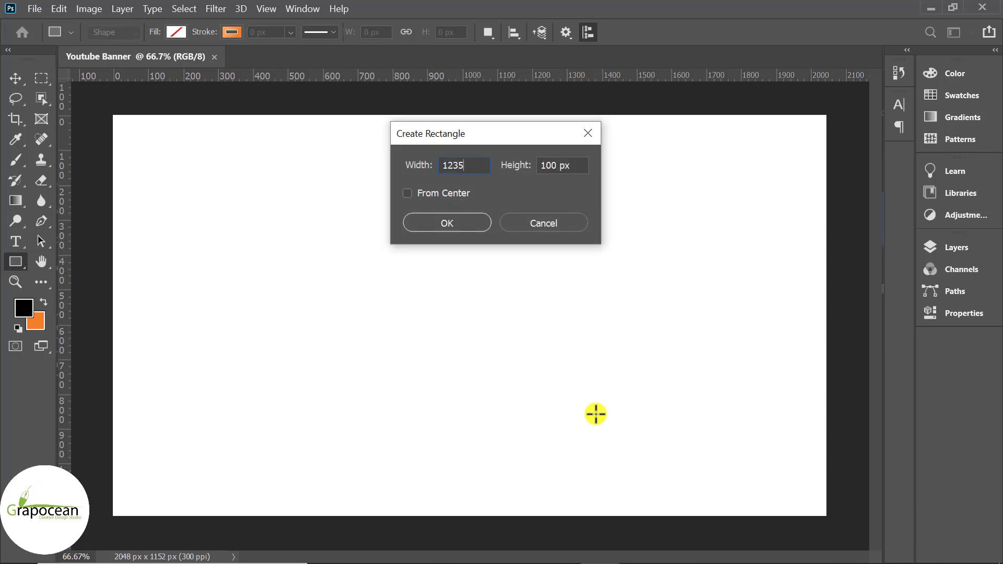
pyautogui.write('100')
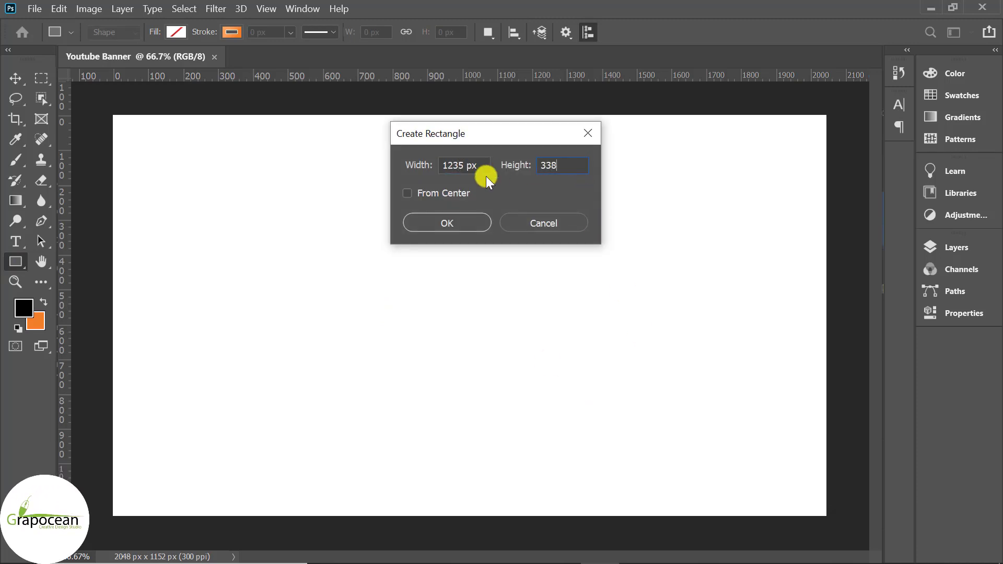
pyautogui.press('Return')
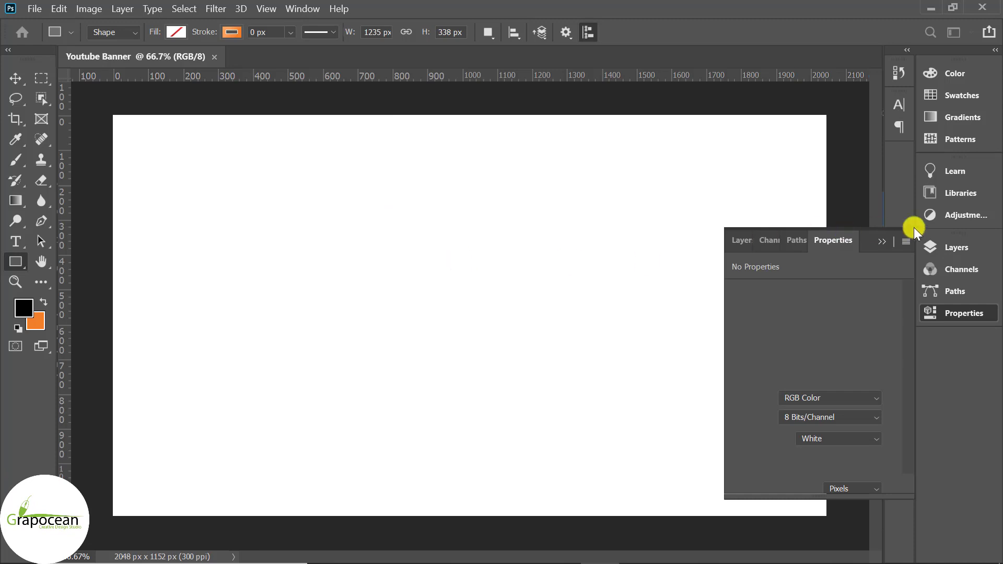
pyautogui.click(885, 240)
pyautogui.click(936, 250)
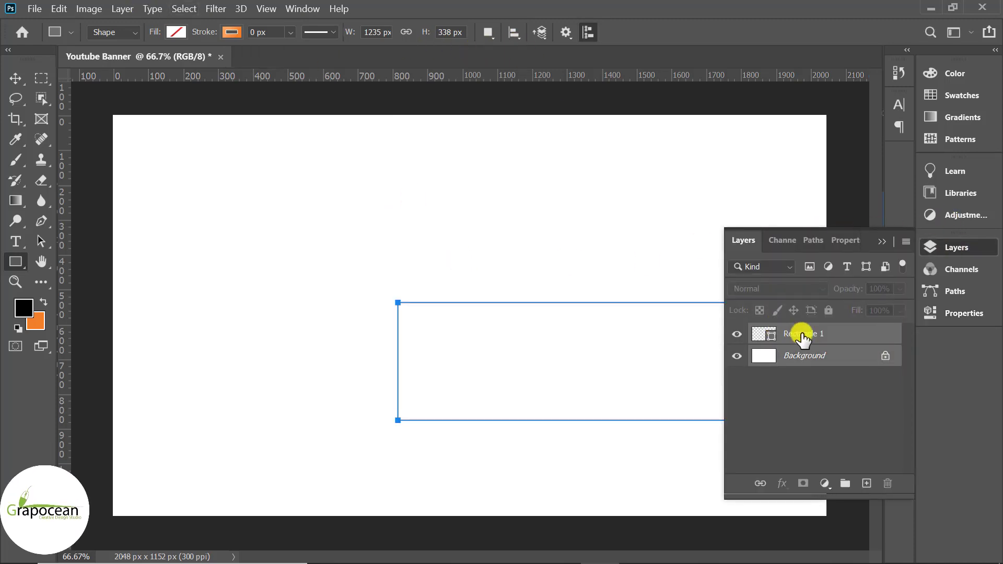
# - Fill the rectangle orange and centre it horizontally and vertically on the canvas
pyautogui.click(232, 31)
pyautogui.click(171, 33)
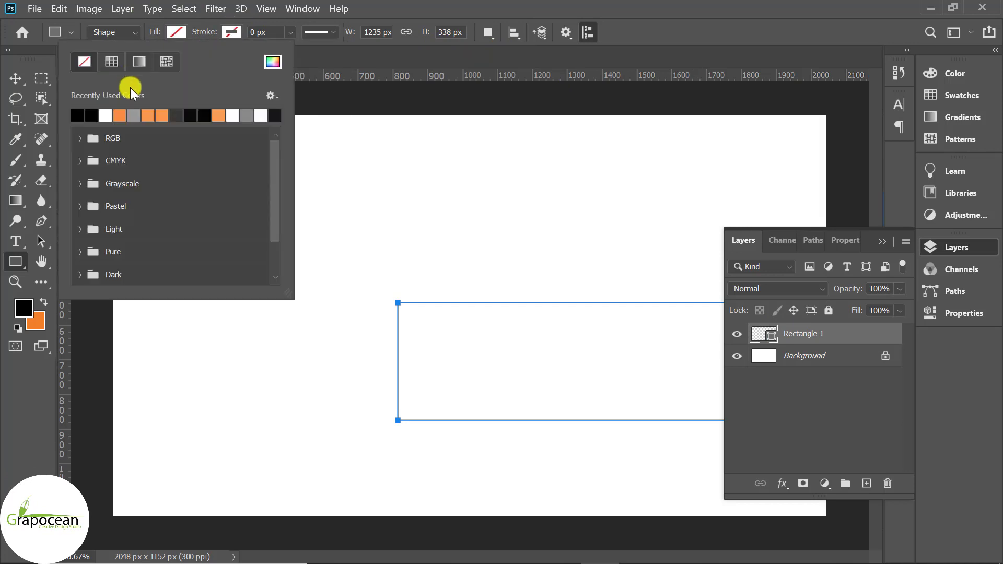
pyautogui.click(122, 121)
pyautogui.press('v')
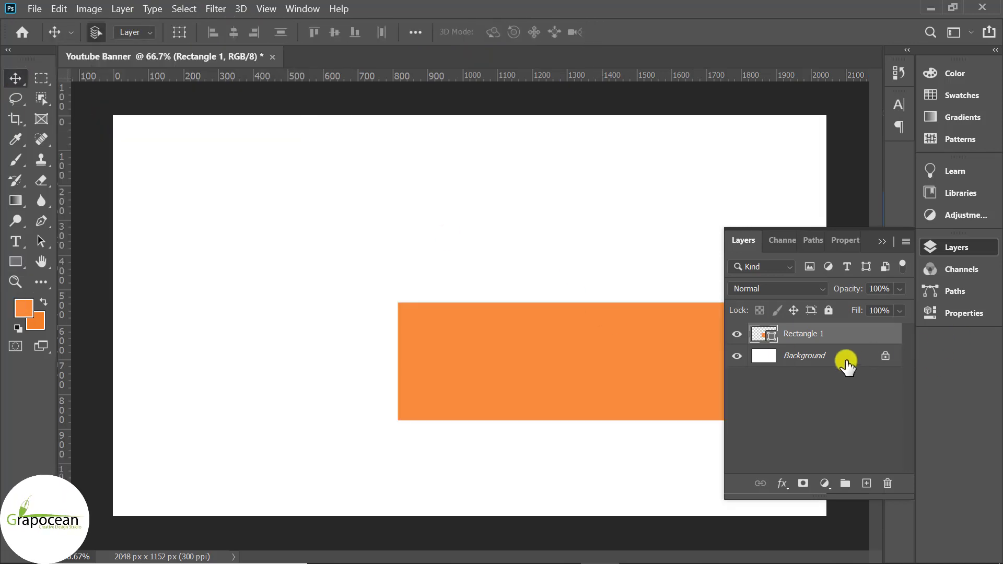
pyautogui.click(845, 359)
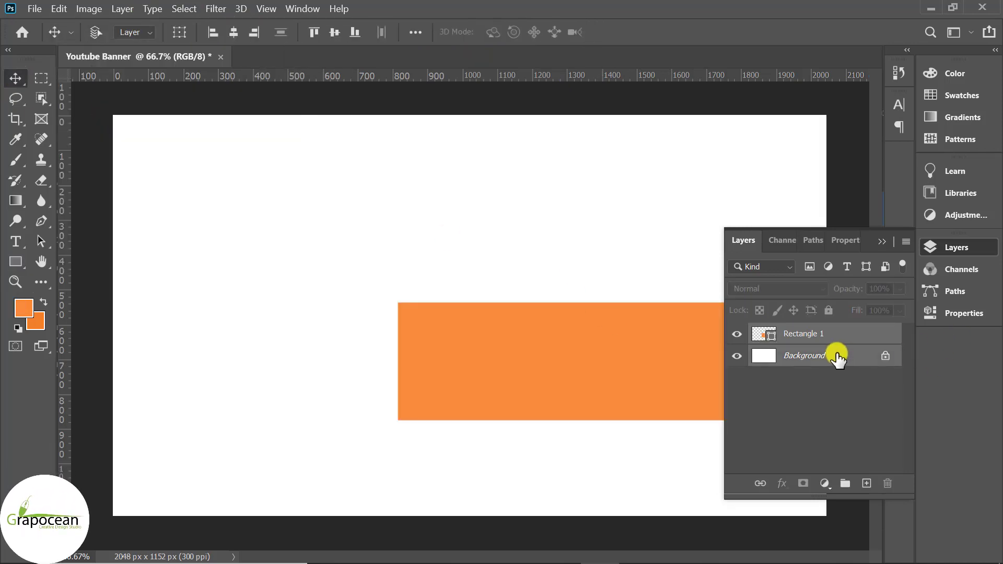
pyautogui.click(824, 333)
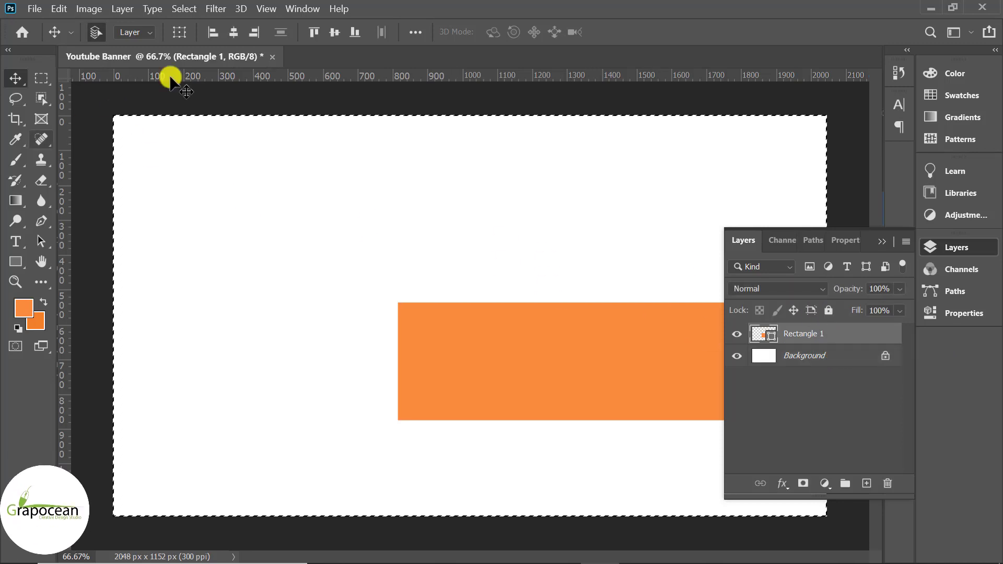
pyautogui.click(234, 32)
pyautogui.click(336, 32)
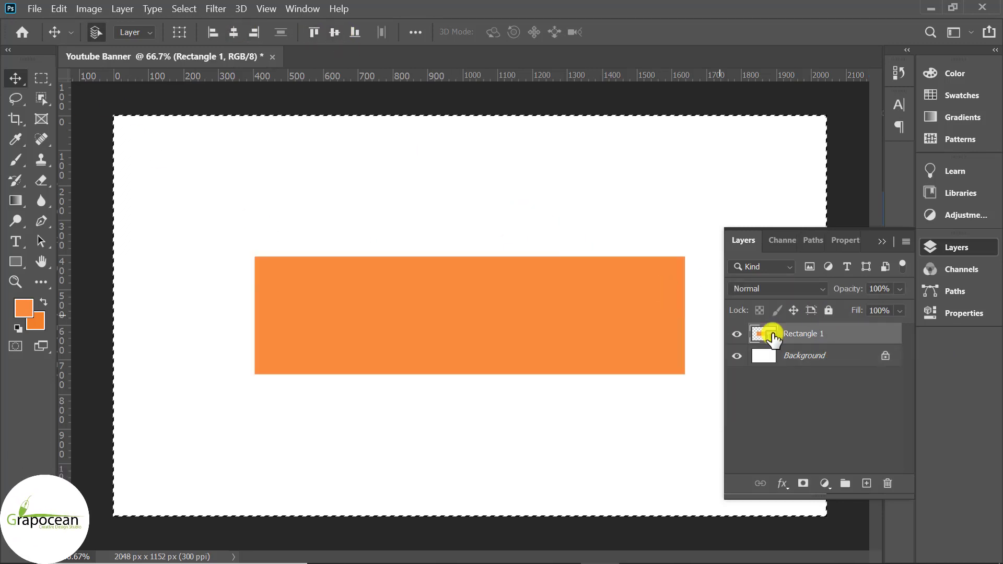
# - Drag guides to the rectangle's top, bottom, left and right edges, then delete the rectangle
pyautogui.click(50, 82)
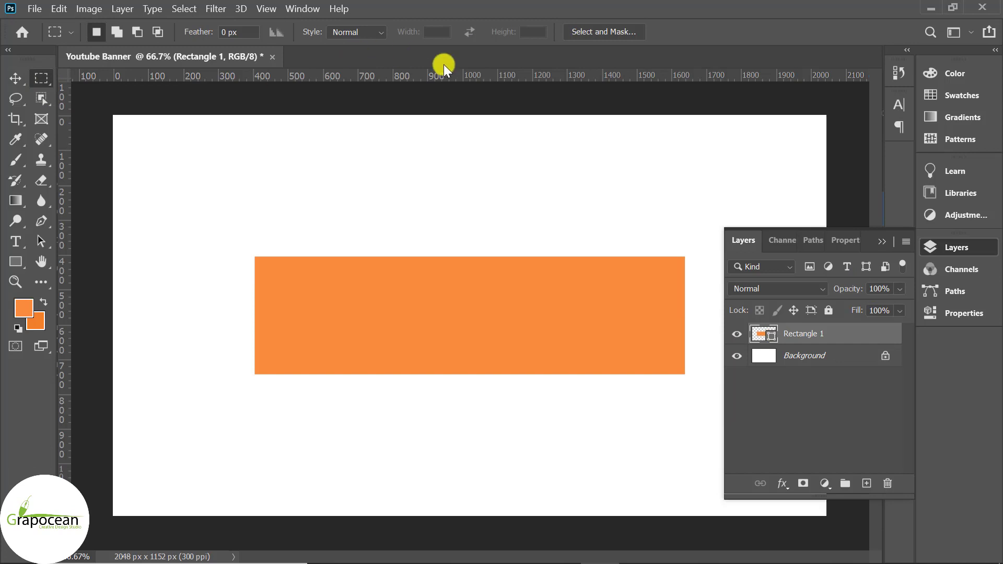
pyautogui.moveTo(494, 73); pyautogui.dragTo(506, 260)
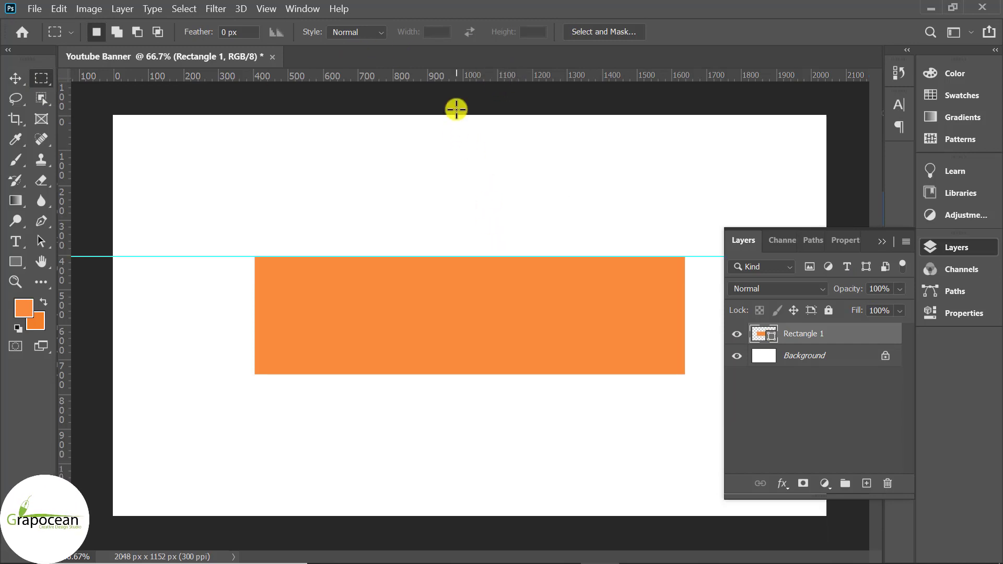
pyautogui.moveTo(452, 77); pyautogui.dragTo(230, 380)
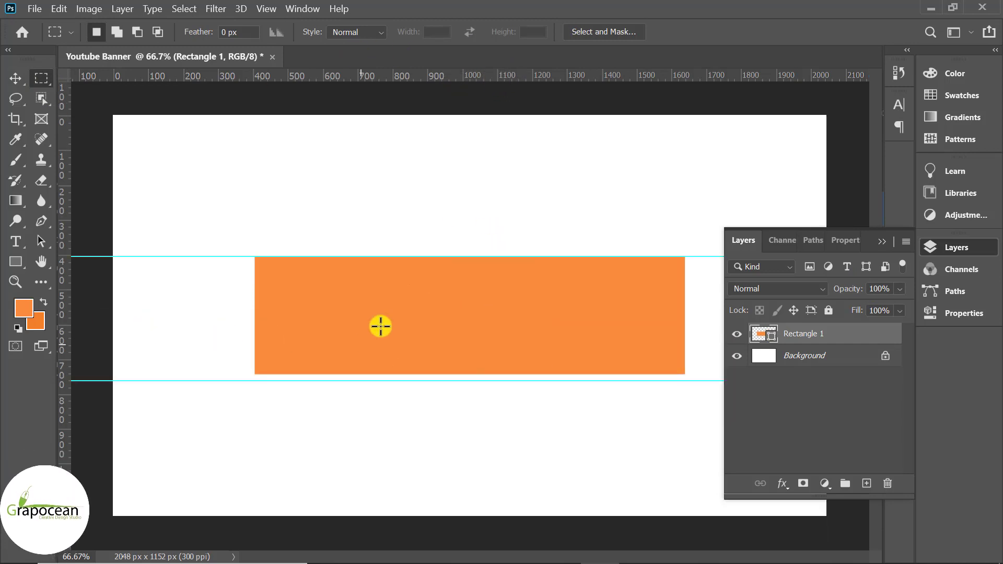
pyautogui.moveTo(481, 357); pyautogui.dragTo(485, 376)
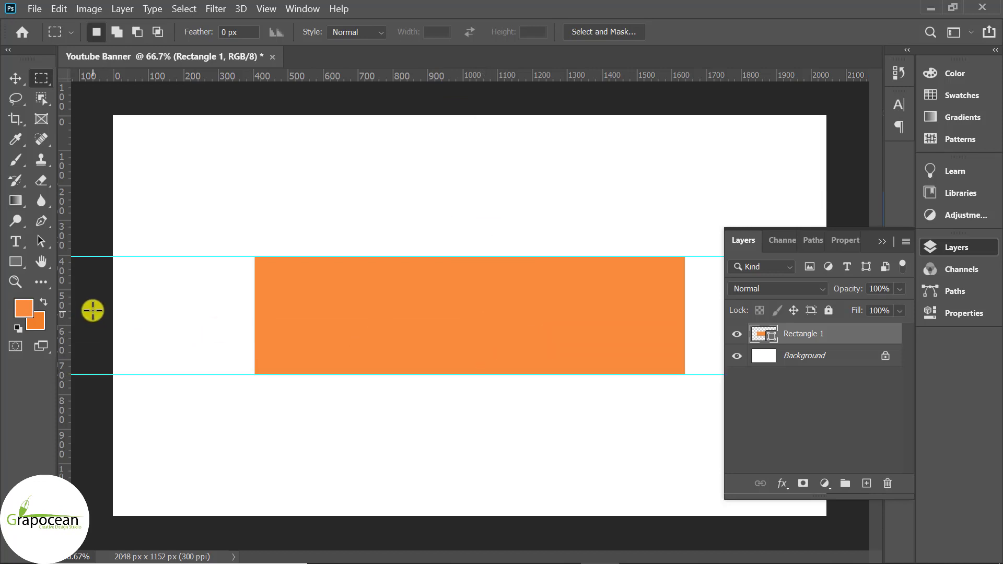
pyautogui.moveTo(66, 307); pyautogui.dragTo(256, 335)
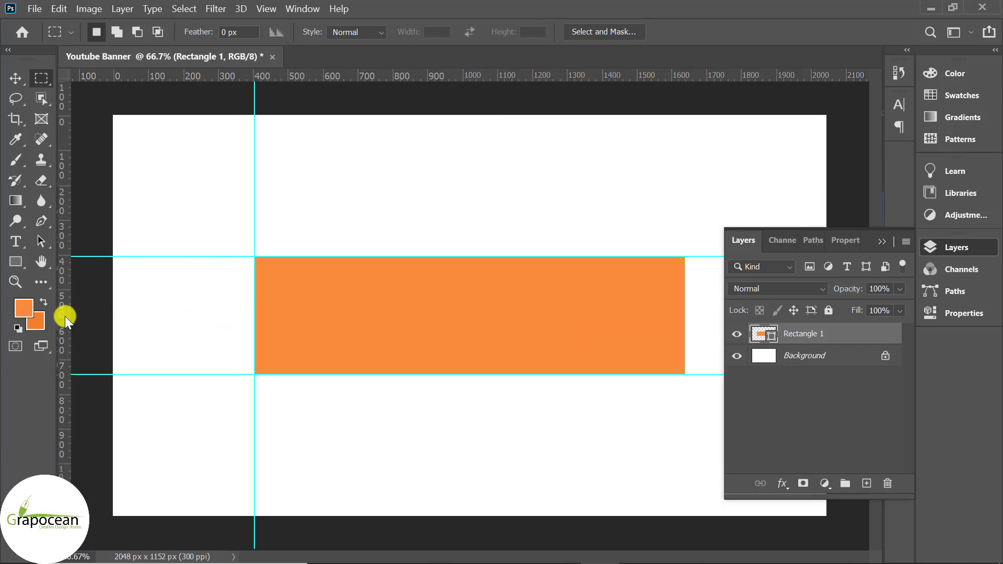
pyautogui.moveTo(589, 368); pyautogui.dragTo(684, 397)
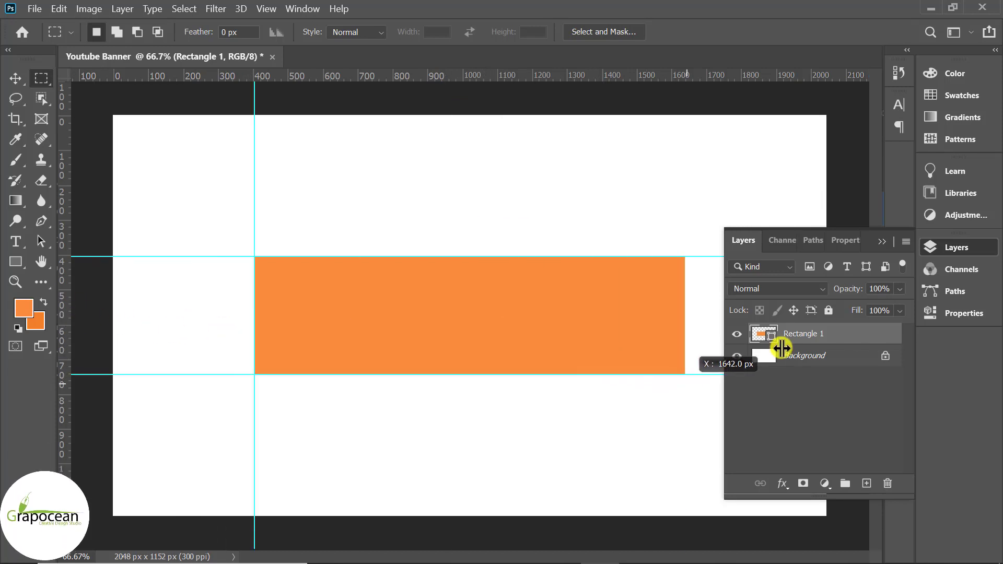
pyautogui.click(886, 240)
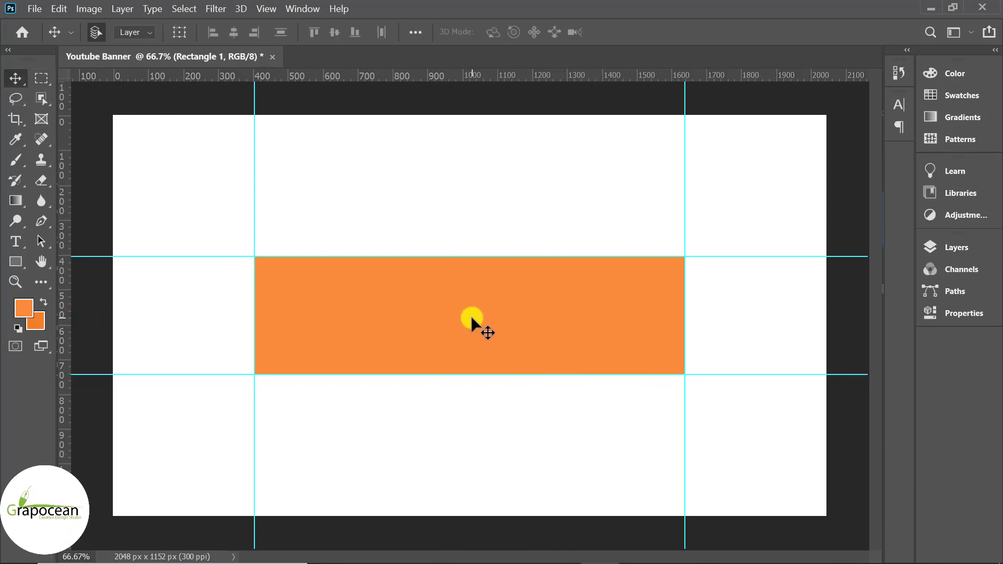
pyautogui.press('Delete')
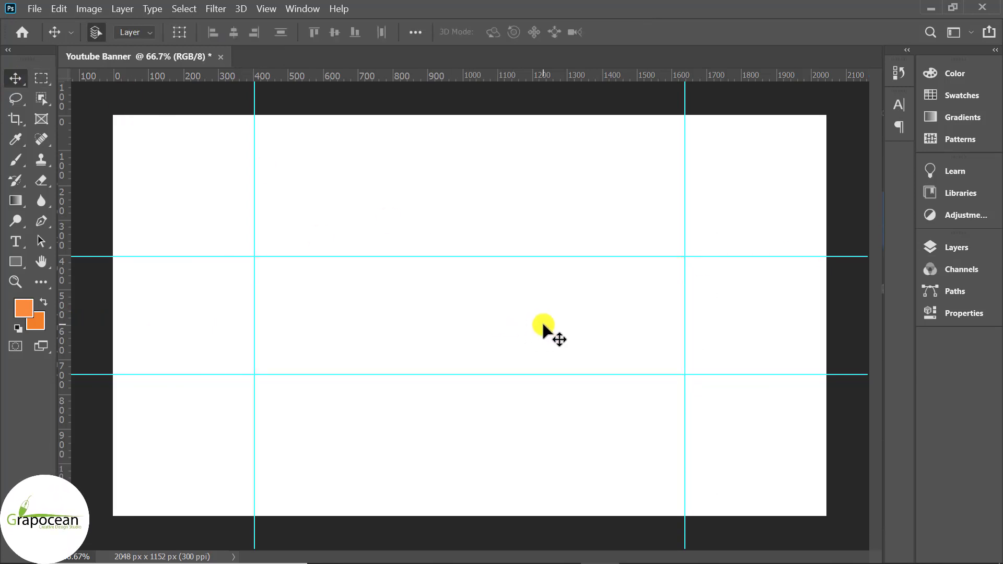
pyautogui.hotkey('ctrl', '-')
# - Open the bg lake image and drag the photo into the banner document
pyautogui.click(32, 7)
pyautogui.click(49, 36)
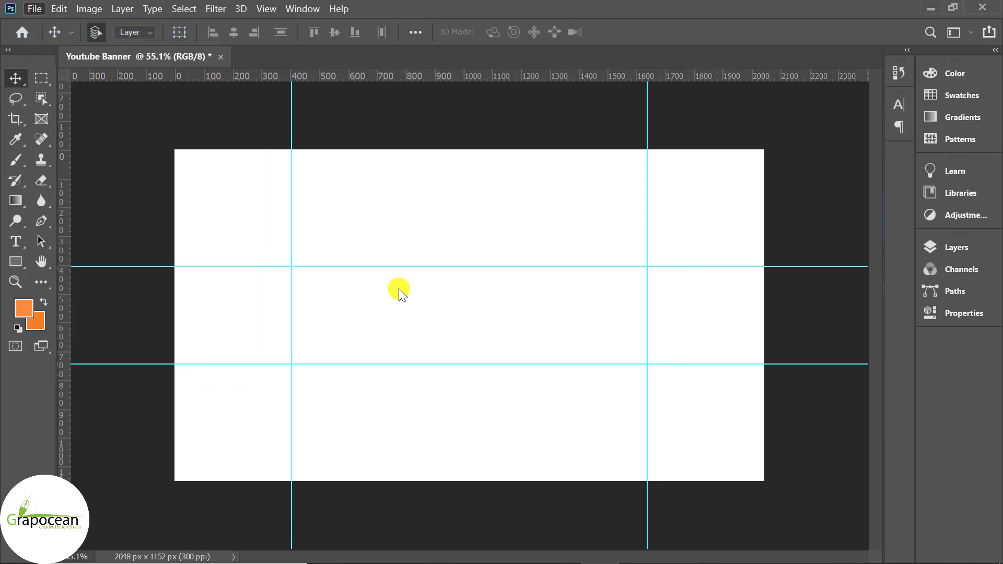
pyautogui.click(190, 116)
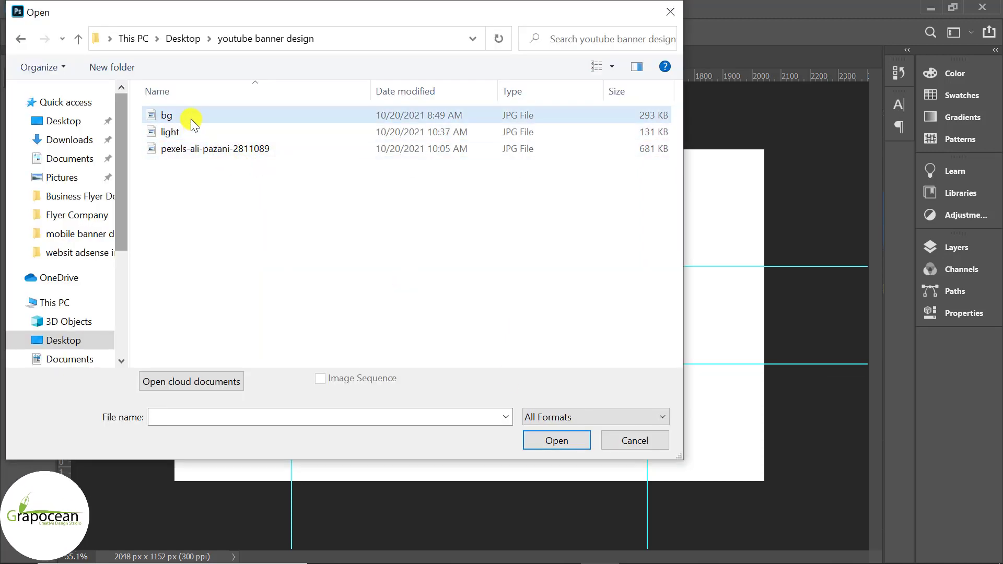
pyautogui.click(564, 437)
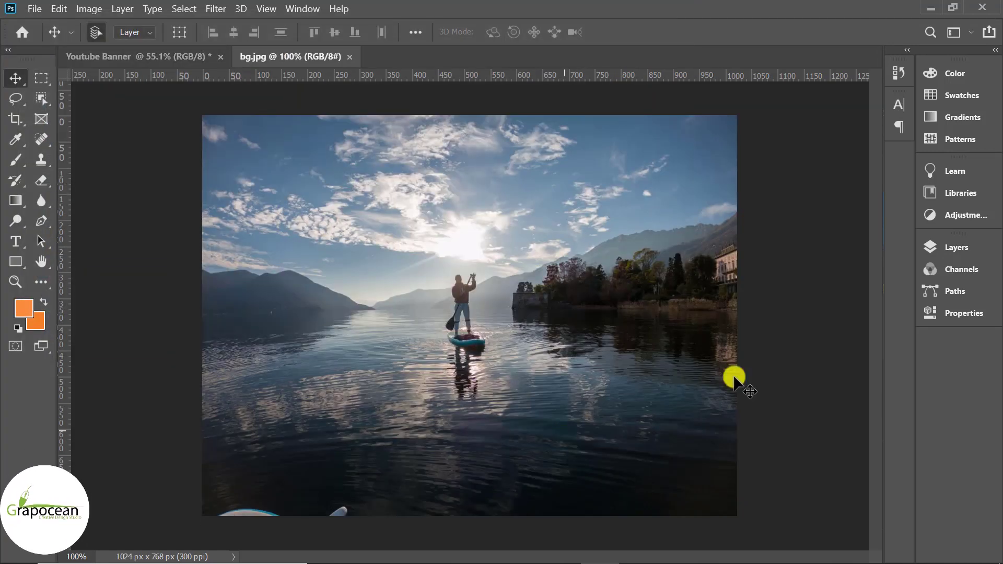
pyautogui.click(956, 248)
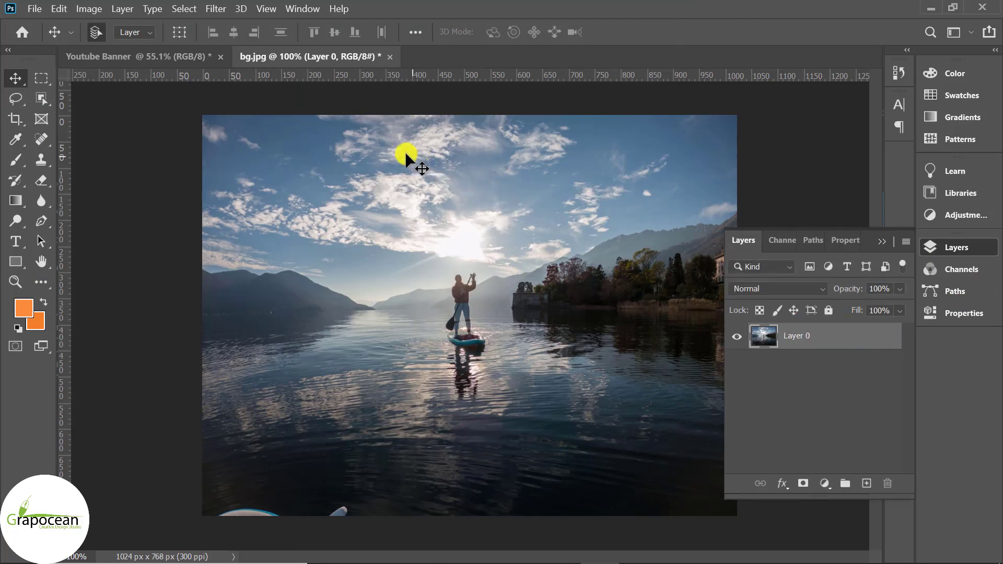
pyautogui.moveTo(406, 152); pyautogui.dragTo(182, 54)
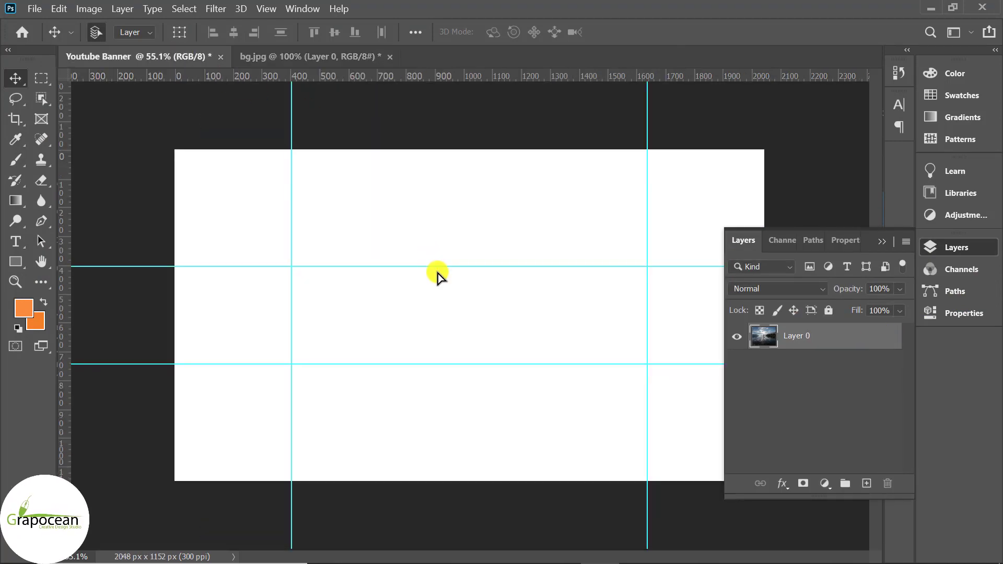
pyautogui.moveTo(257, 144); pyautogui.dragTo(446, 299)
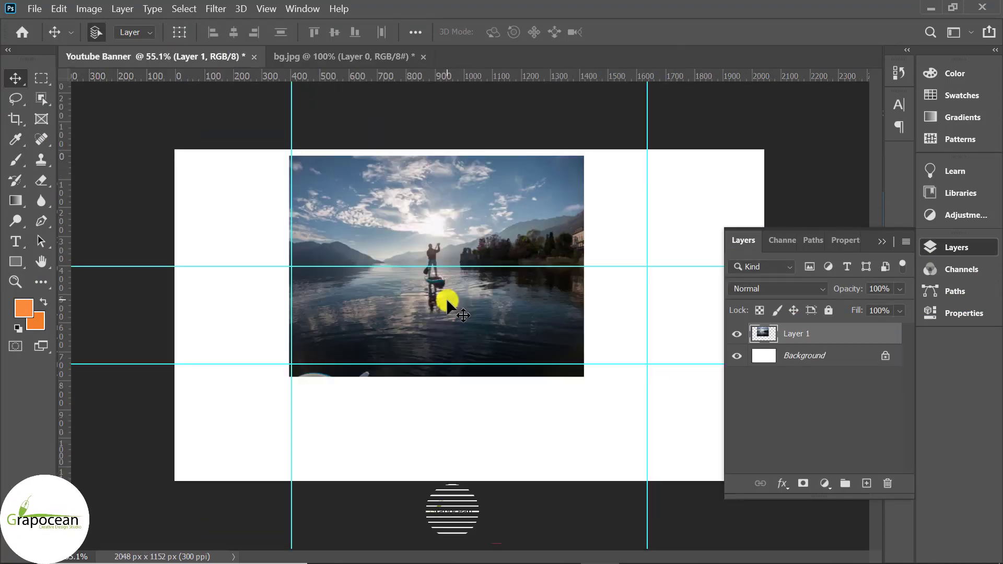
# - Free Transform the lake photo to enlarge it past all canvas edges and commit
pyautogui.hotkey('ctrl', 't')
pyautogui.moveTo(583, 377); pyautogui.dragTo(773, 520)
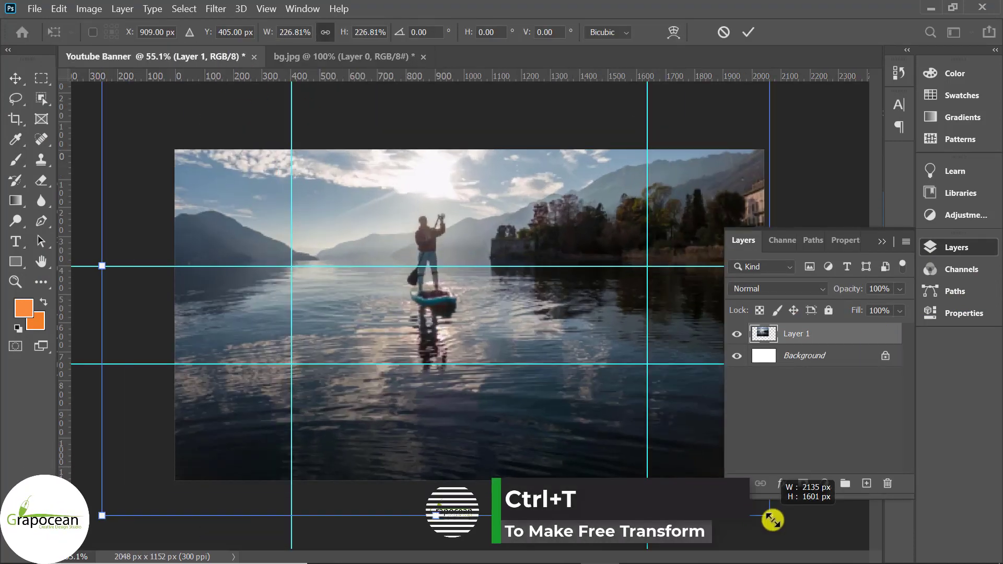
pyautogui.moveTo(505, 448)
pyautogui.mouseDown()
pyautogui.moveTo(510, 496)
pyautogui.moveTo(531, 497)
pyautogui.mouseUp()
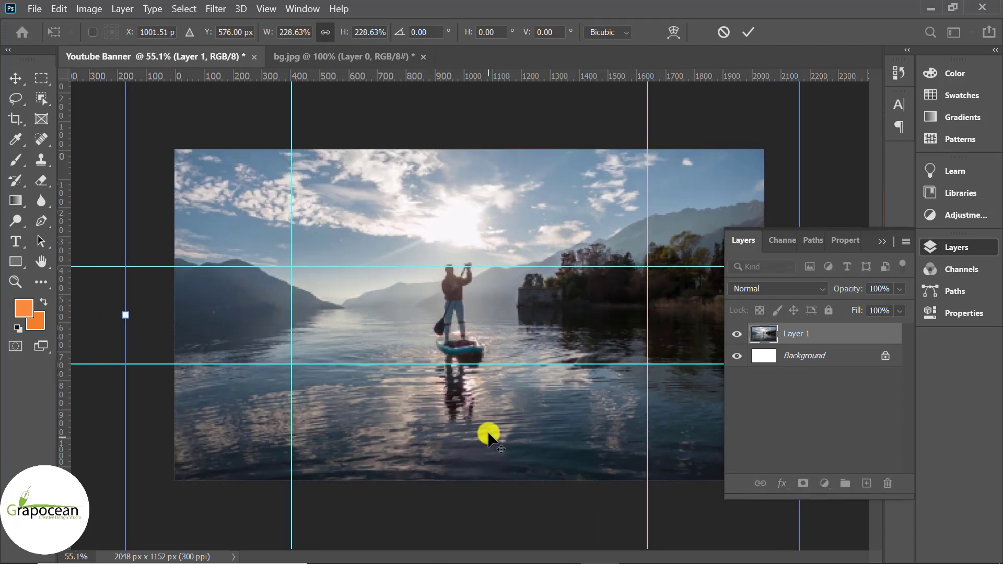
pyautogui.scroll(-5, 488, 432)
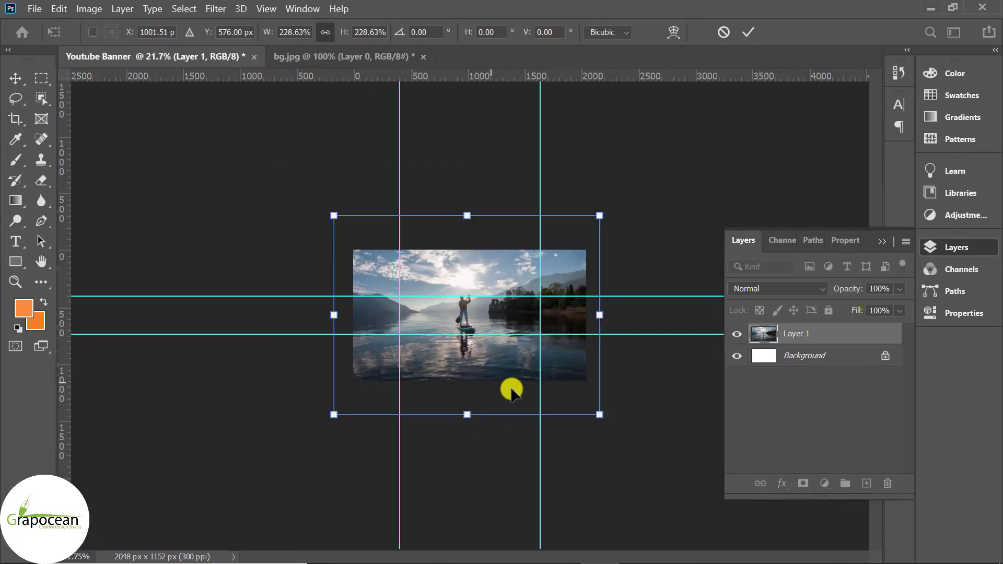
pyautogui.moveTo(600, 414); pyautogui.dragTo(629, 432)
pyautogui.moveTo(497, 397); pyautogui.dragTo(496, 379)
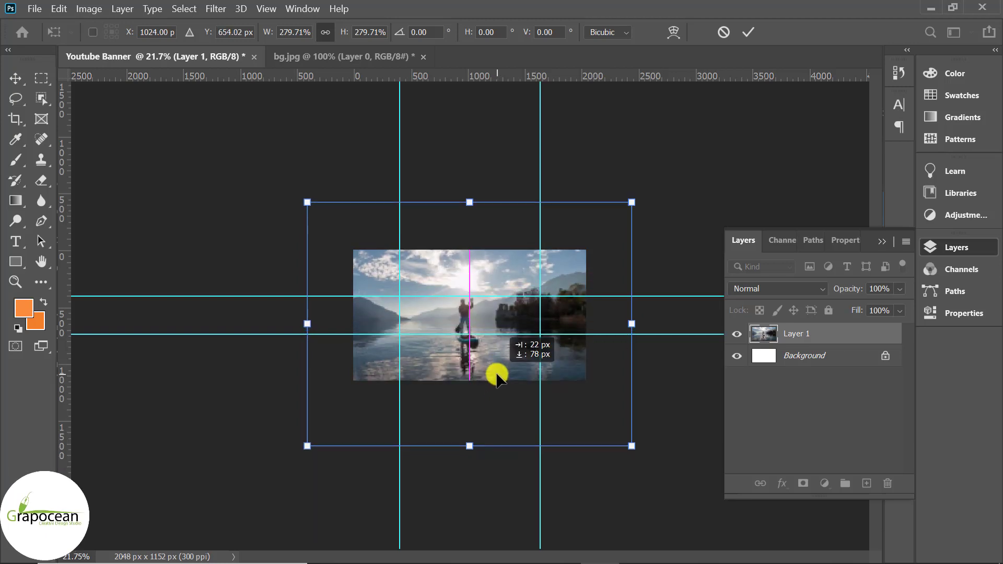
pyautogui.click(746, 32)
pyautogui.scroll(3, 506, 379)
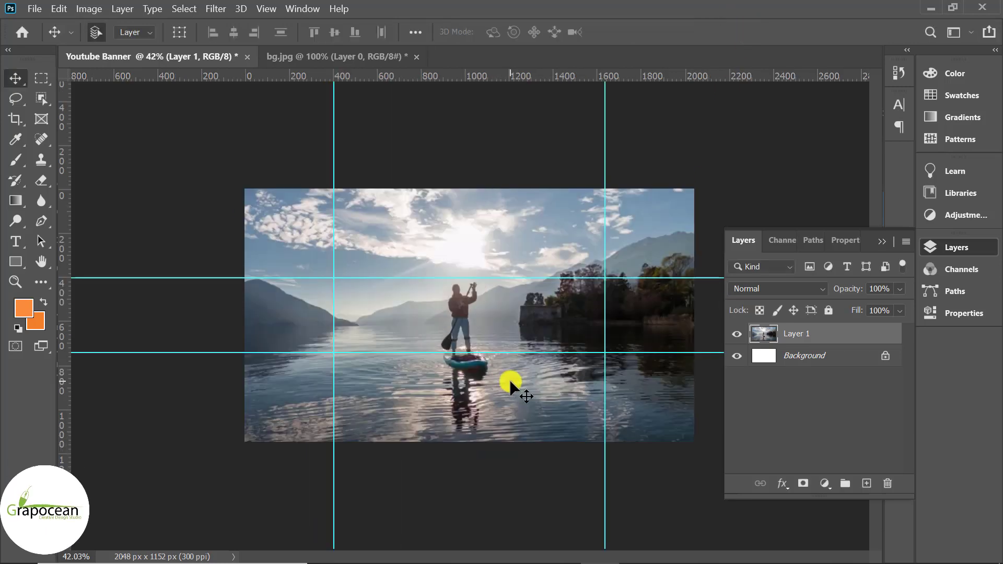
pyautogui.scroll(1, 510, 380)
pyautogui.click(826, 484)
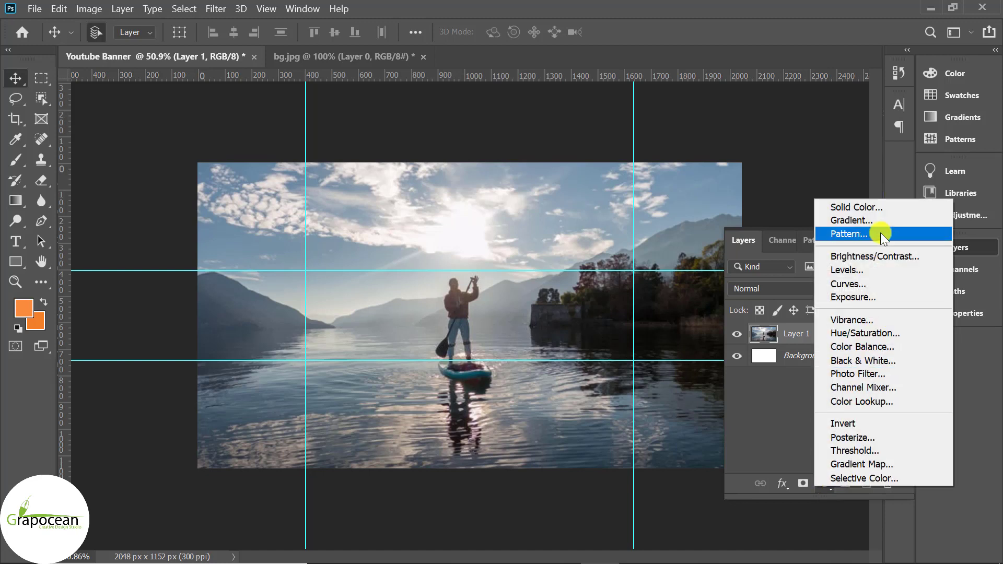
# - Add a dark navy Solid Color fill layer over the lake photo at 70% opacity
pyautogui.click(884, 208)
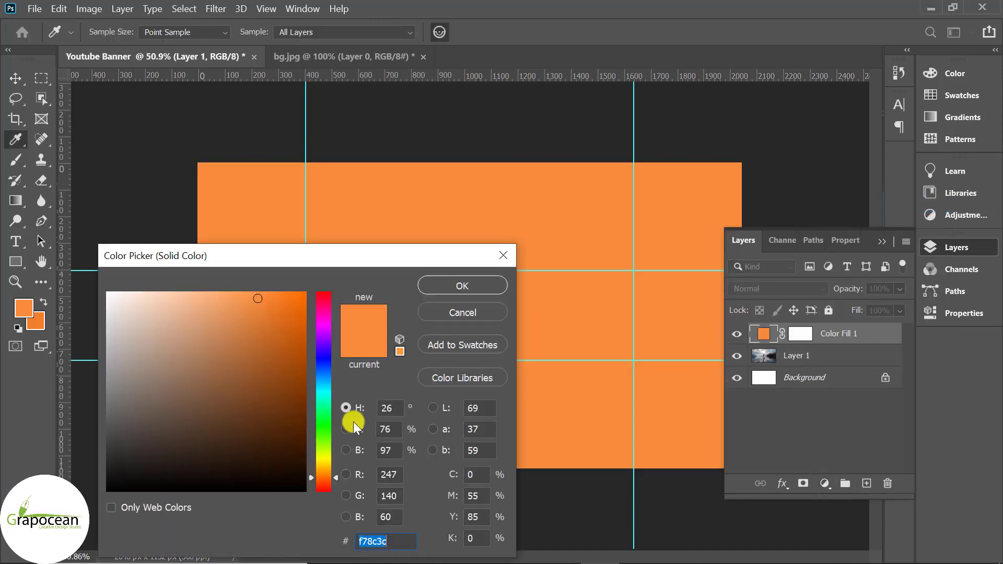
pyautogui.moveTo(312, 409)
pyautogui.mouseDown()
pyautogui.moveTo(325, 353)
pyautogui.moveTo(322, 363)
pyautogui.mouseUp()
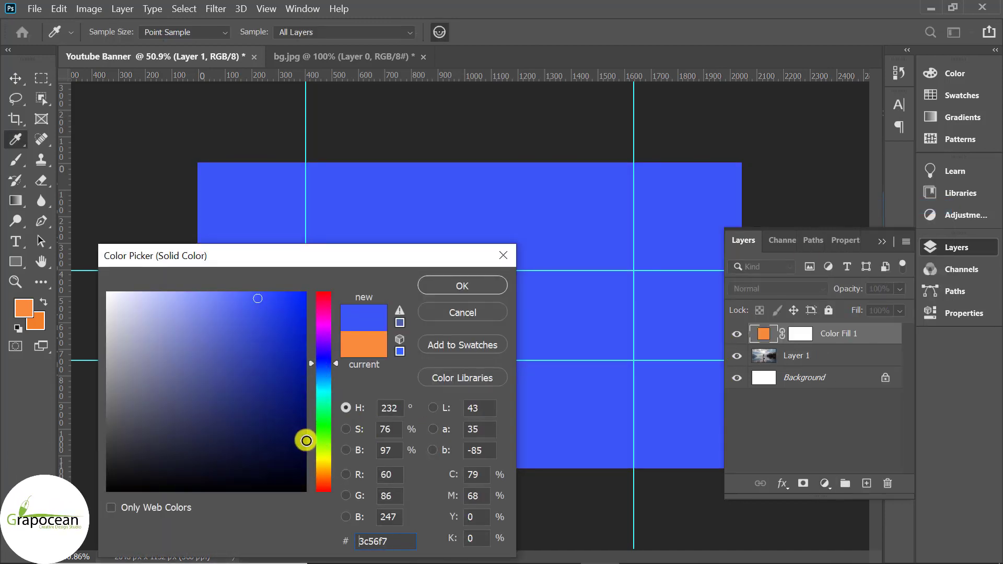
pyautogui.click(306, 440)
pyautogui.press('Return')
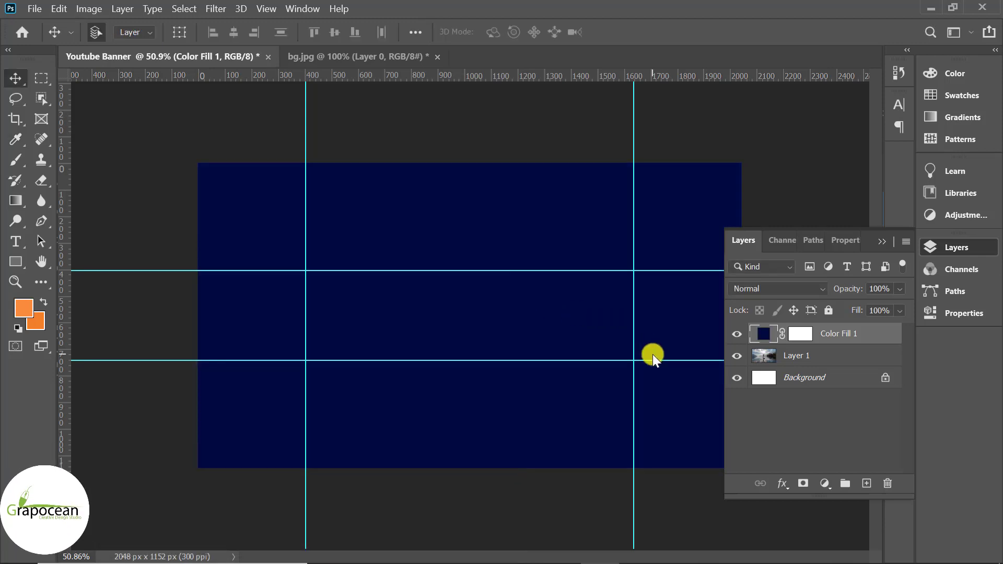
pyautogui.press('5')
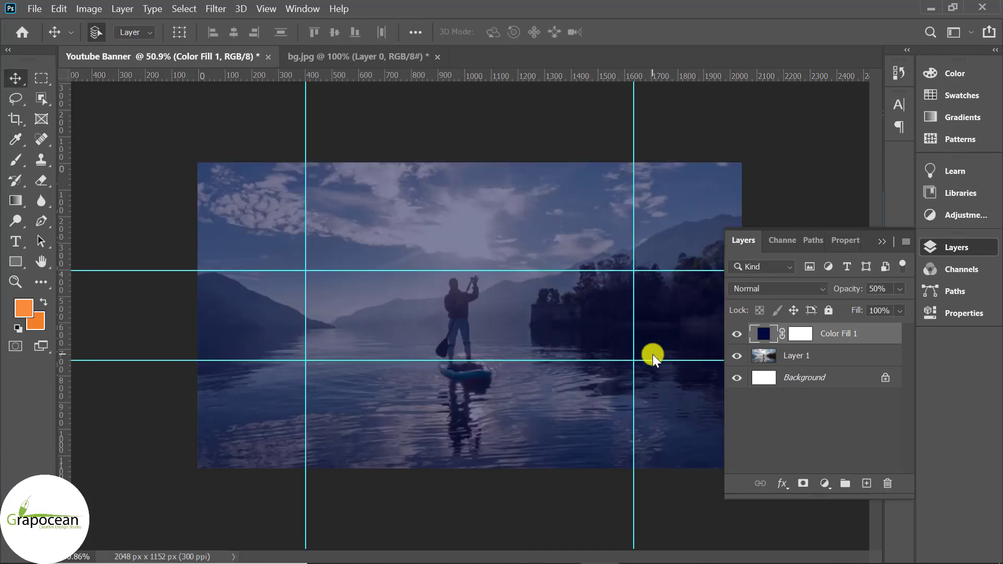
pyautogui.press('8')
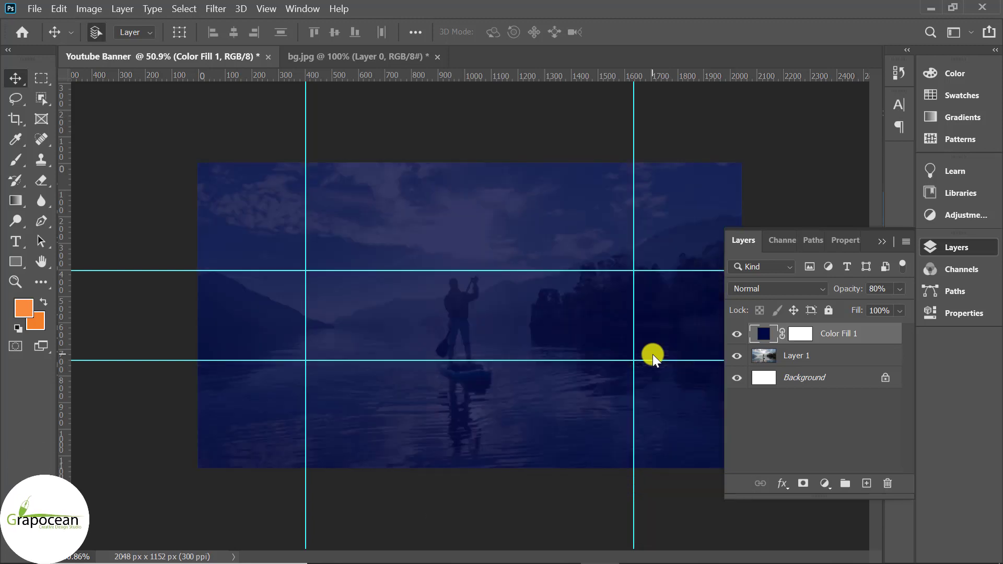
pyautogui.hotkey('ctrl', '0')
pyautogui.press('7')
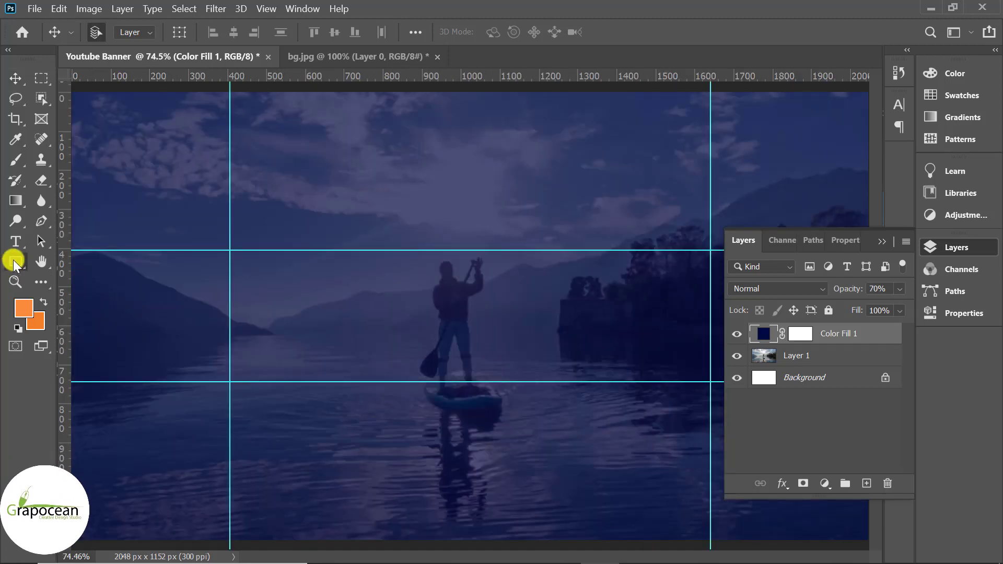
pyautogui.click(16, 261)
# - Draw a three-sided polygon triangle above the horizontal guide
pyautogui.click(71, 305)
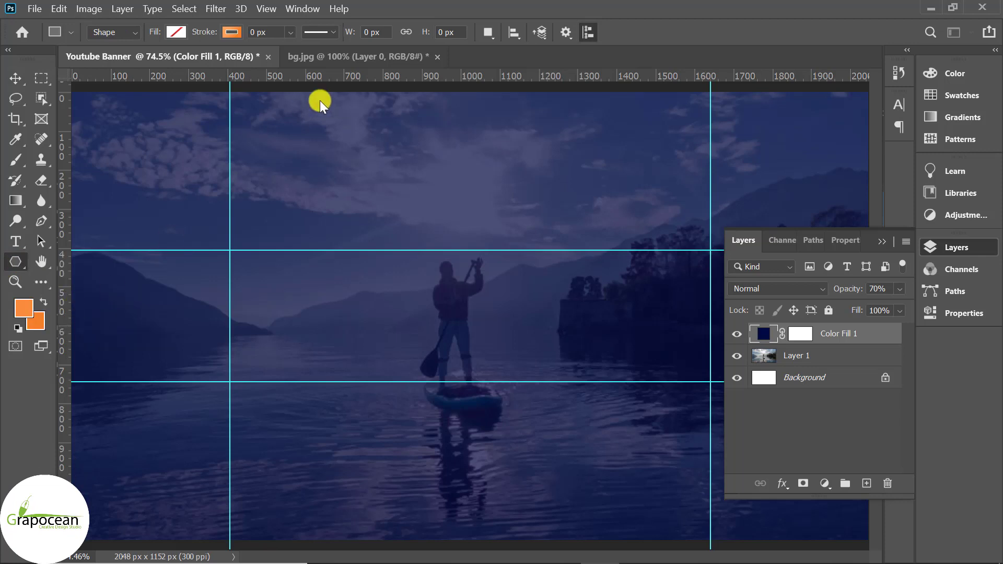
pyautogui.click(614, 32)
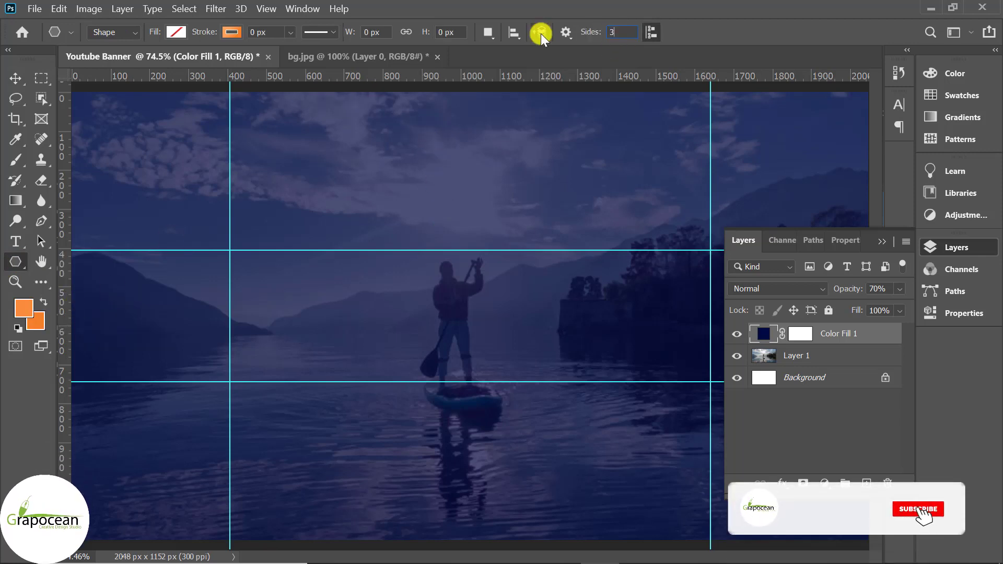
pyautogui.scroll(3, 401, 251)
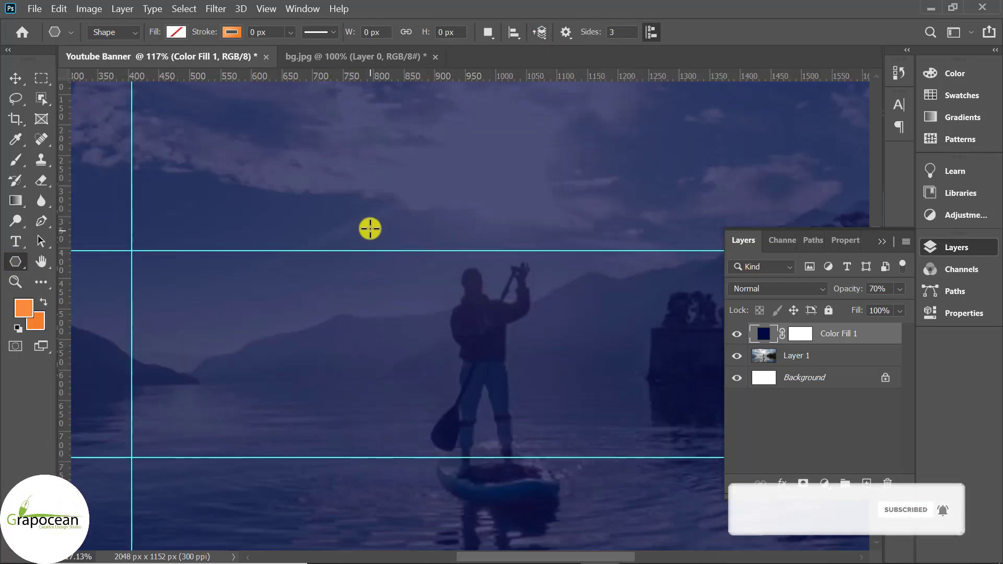
pyautogui.moveTo(370, 228)
pyautogui.mouseDown()
pyautogui.moveTo(432, 258)
pyautogui.moveTo(411, 260)
pyautogui.mouseUp()
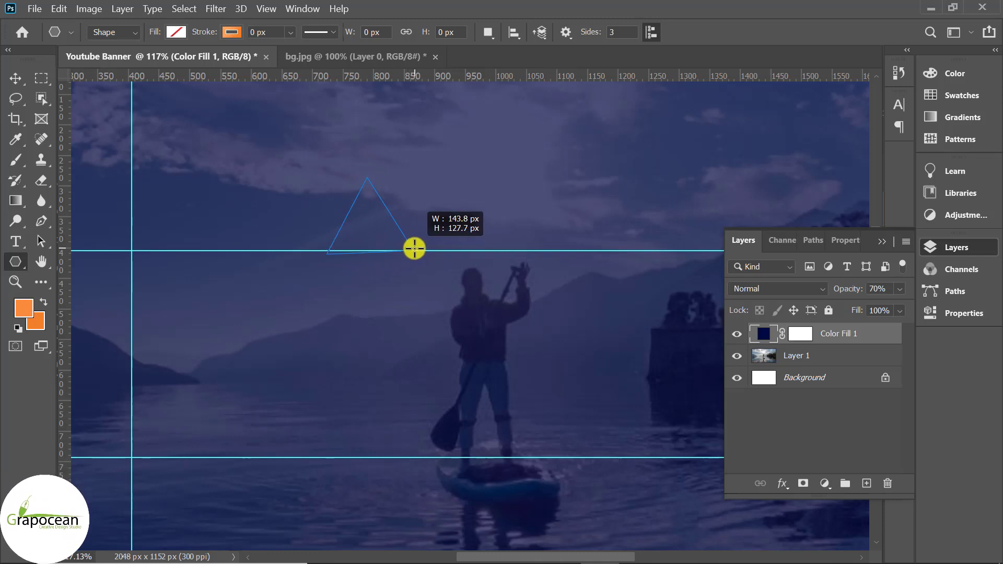
pyautogui.moveTo(411, 250); pyautogui.dragTo(411, 250)
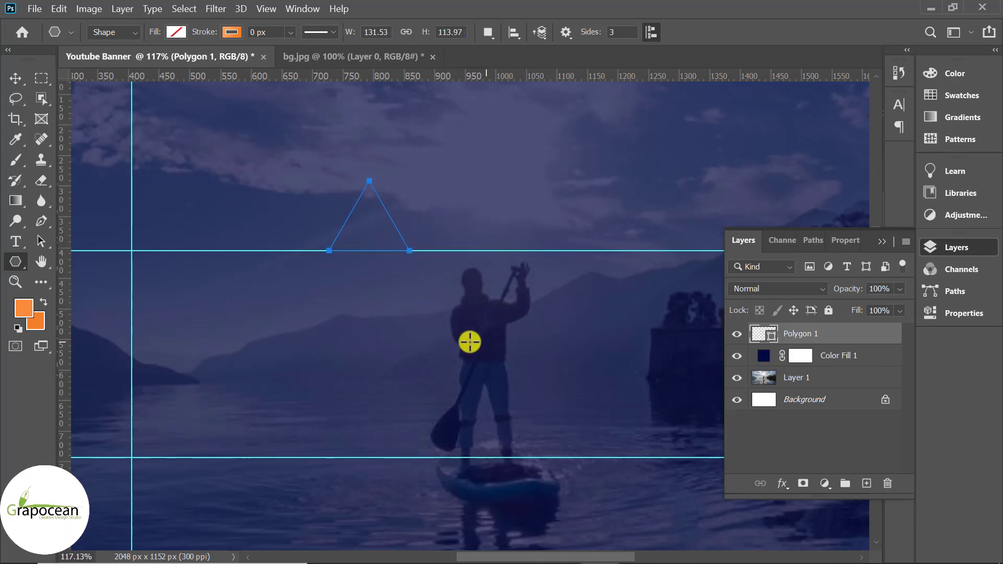
# - Set the triangle's stroke to none and its fill to grey
pyautogui.click(228, 32)
pyautogui.click(140, 61)
pyautogui.click(229, 32)
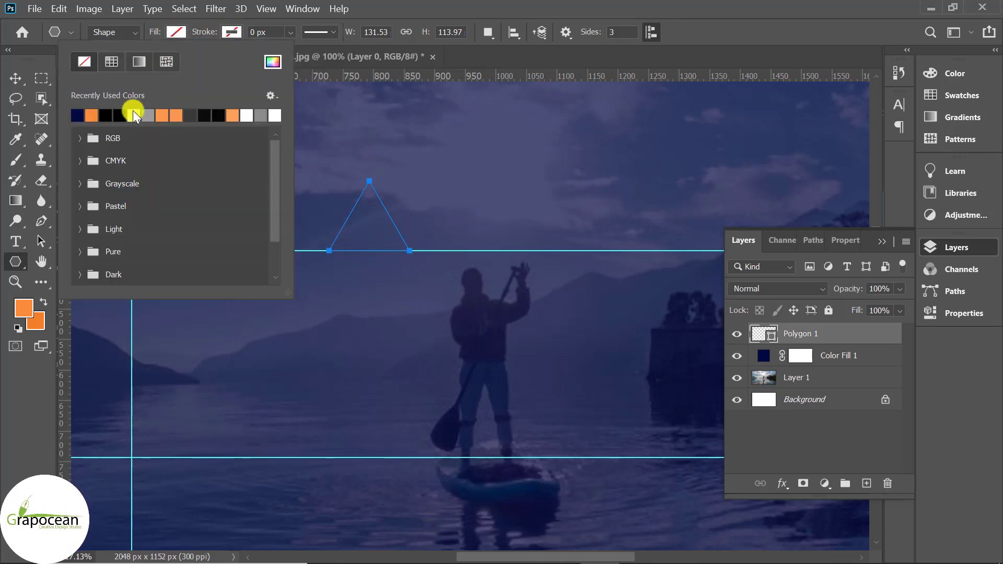
pyautogui.click(149, 116)
# - Scale the triangle down to about 55 × 48 px and move it beside the paddler's raised arm
pyautogui.press('v')
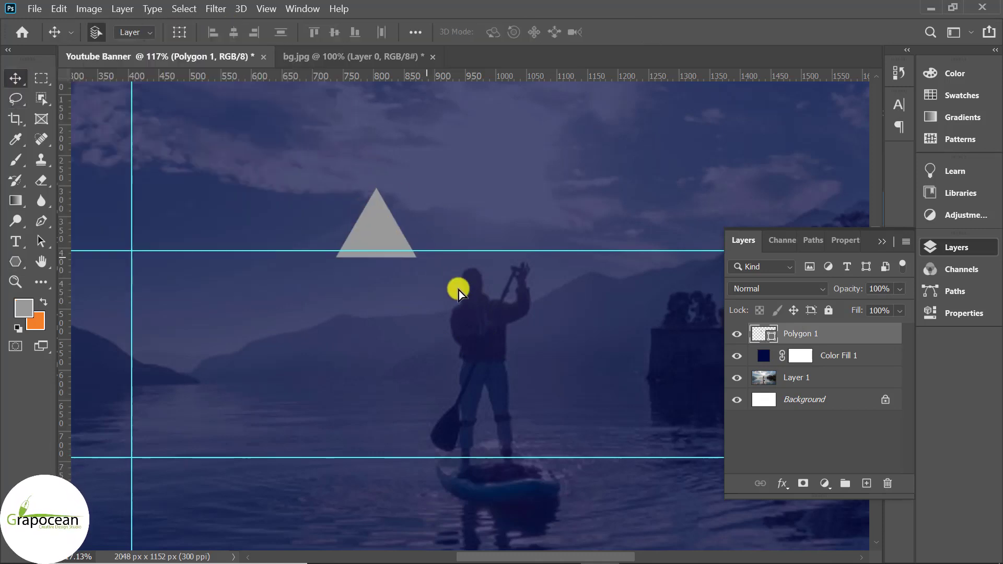
pyautogui.moveTo(459, 290)
pyautogui.mouseDown()
pyautogui.moveTo(506, 353)
pyautogui.moveTo(510, 339)
pyautogui.mouseUp()
pyautogui.hotkey('ctrl', 't')
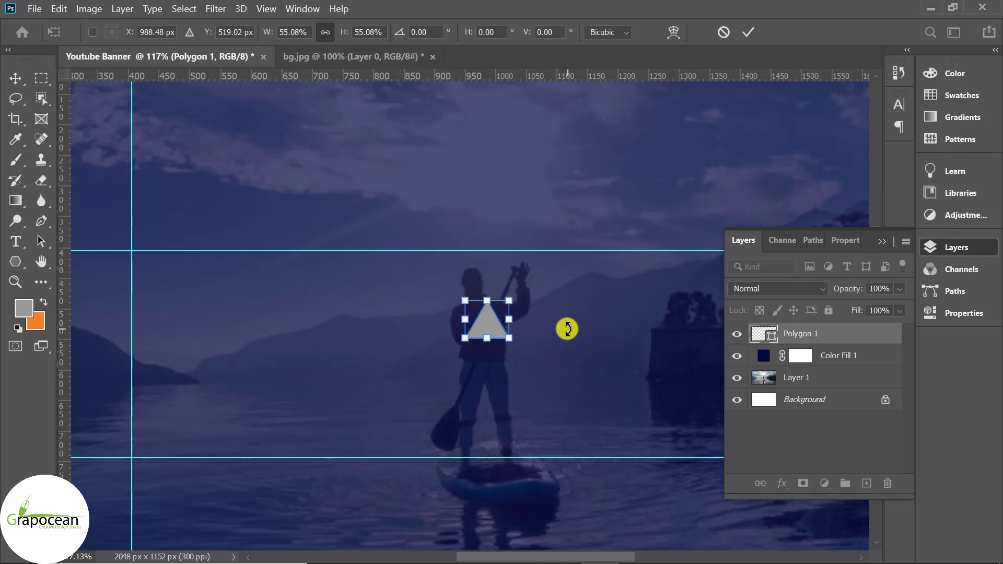
pyautogui.click(748, 32)
pyautogui.scroll(3, 484, 350)
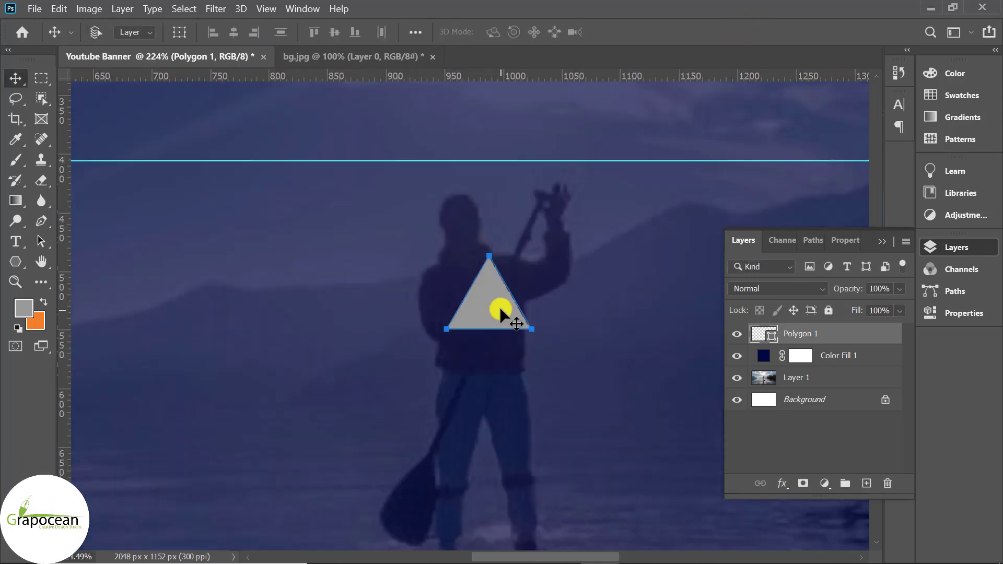
pyautogui.moveTo(506, 320)
pyautogui.mouseDown()
pyautogui.moveTo(583, 299)
pyautogui.moveTo(597, 316)
pyautogui.mouseUp()
pyautogui.hotkey('ctrl', 't')
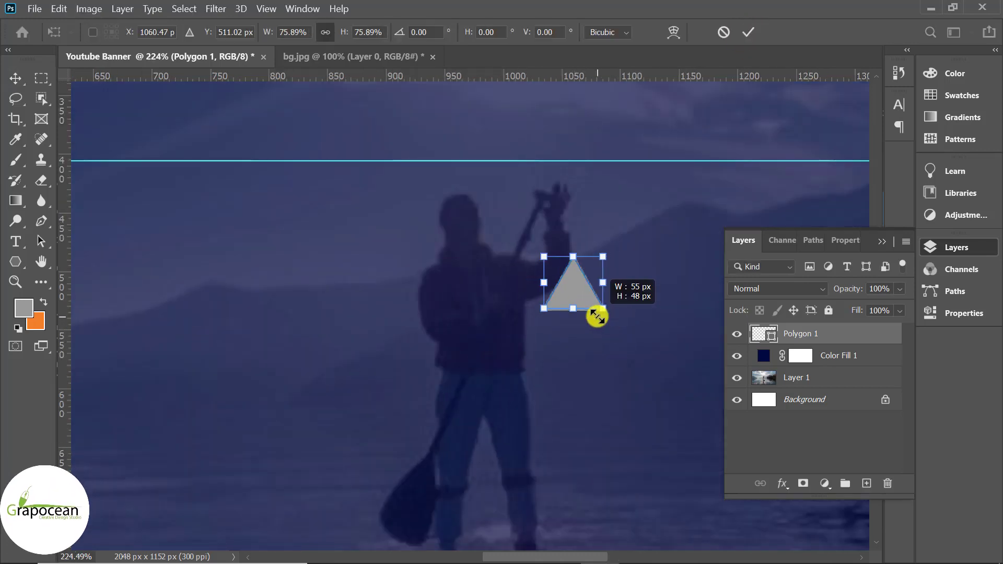
pyautogui.click(749, 30)
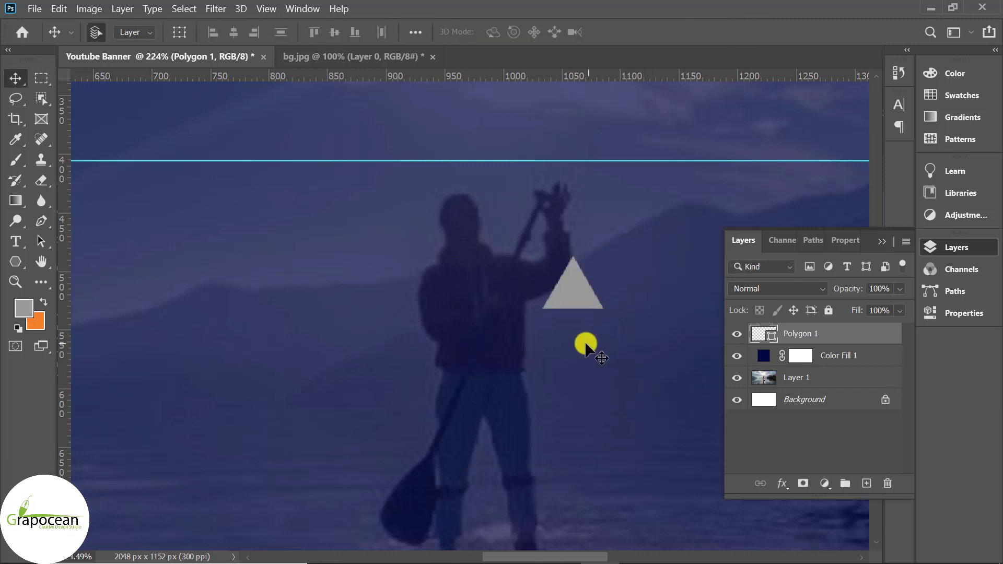
# - Alt-drag to duplicate the triangle for a second piece
pyautogui.scroll(1, 564, 340)
pyautogui.scroll(1, 544, 344)
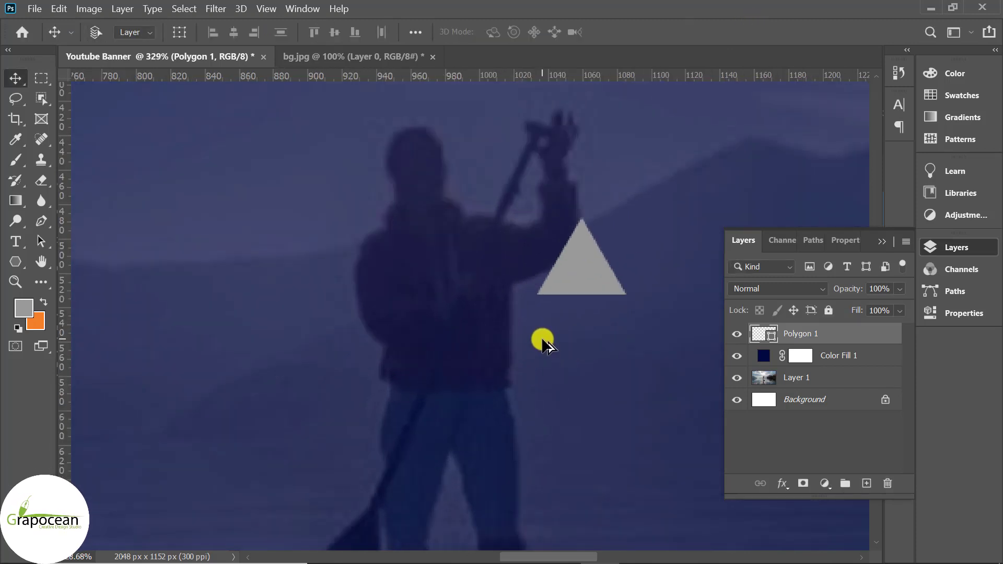
pyautogui.moveTo(583, 278); pyautogui.dragTo(471, 291)
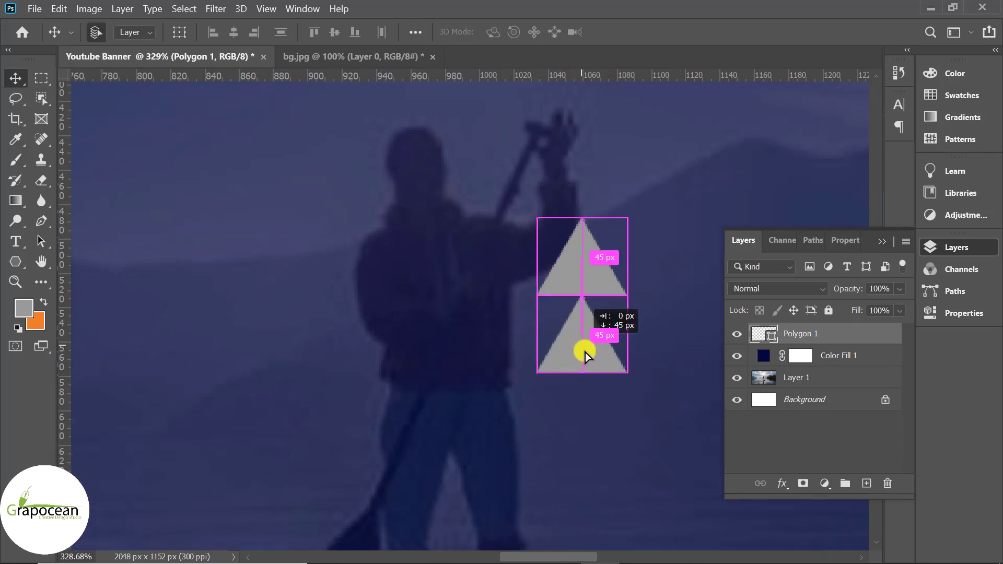
# - Place the copy below the original, rotated to point downward, and nudge it into line
pyautogui.moveTo(469, 291); pyautogui.dragTo(586, 351)
pyautogui.hotkey('ctrl', 't')
pyautogui.moveTo(666, 399); pyautogui.dragTo(524, 293)
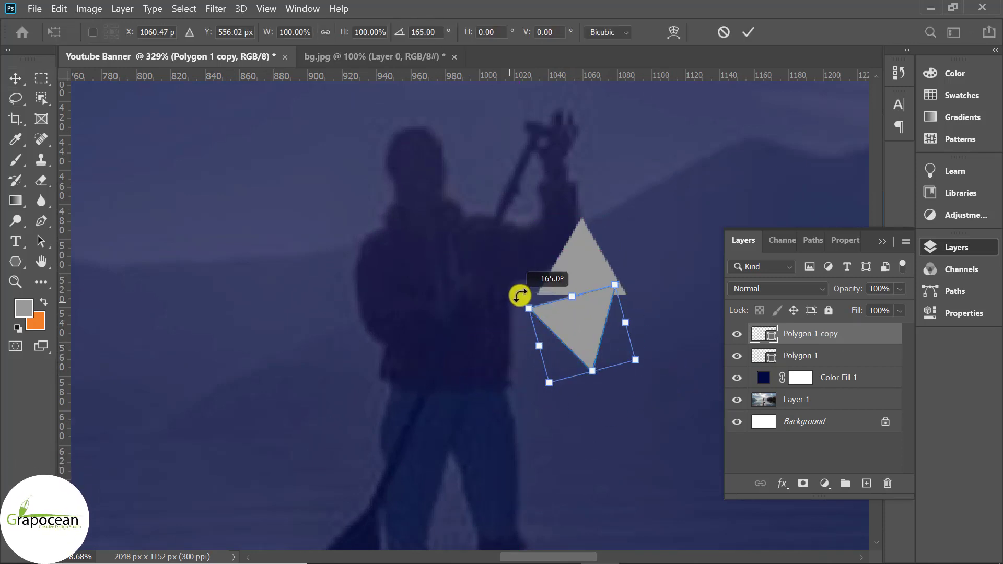
pyautogui.scroll(2, 583, 337)
pyautogui.moveTo(580, 333); pyautogui.dragTo(579, 322)
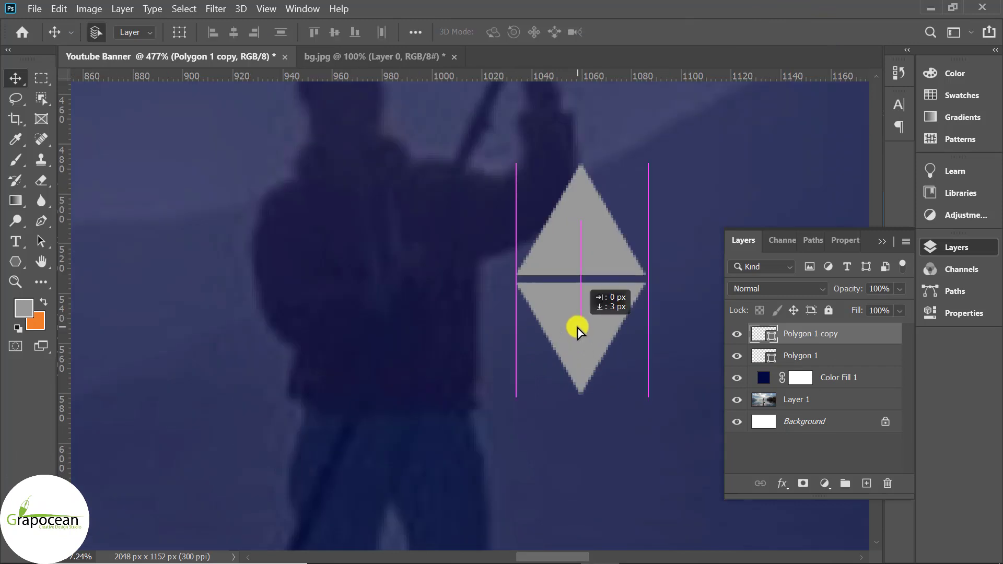
pyautogui.press('Return')
pyautogui.press('Down')
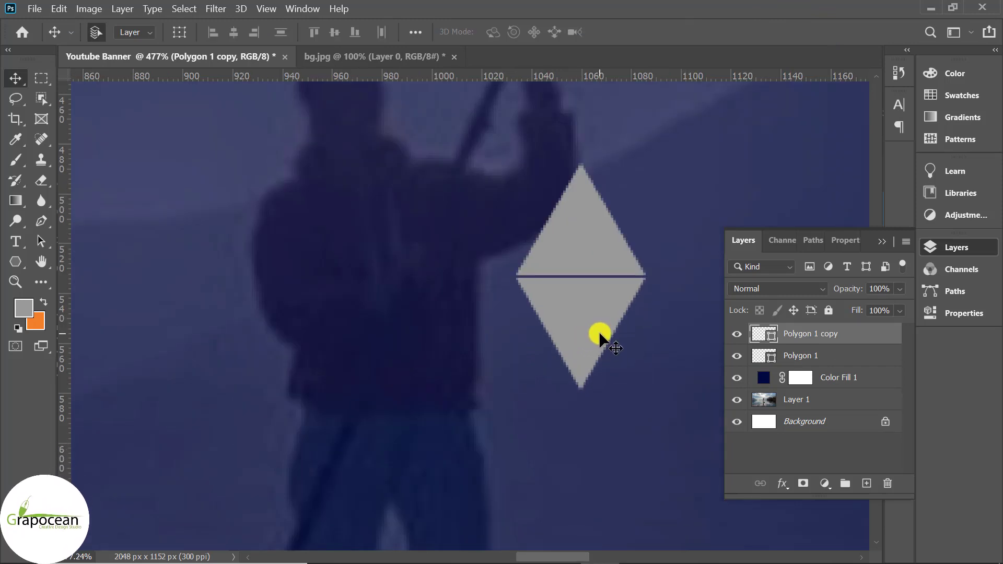
pyautogui.press('Down')
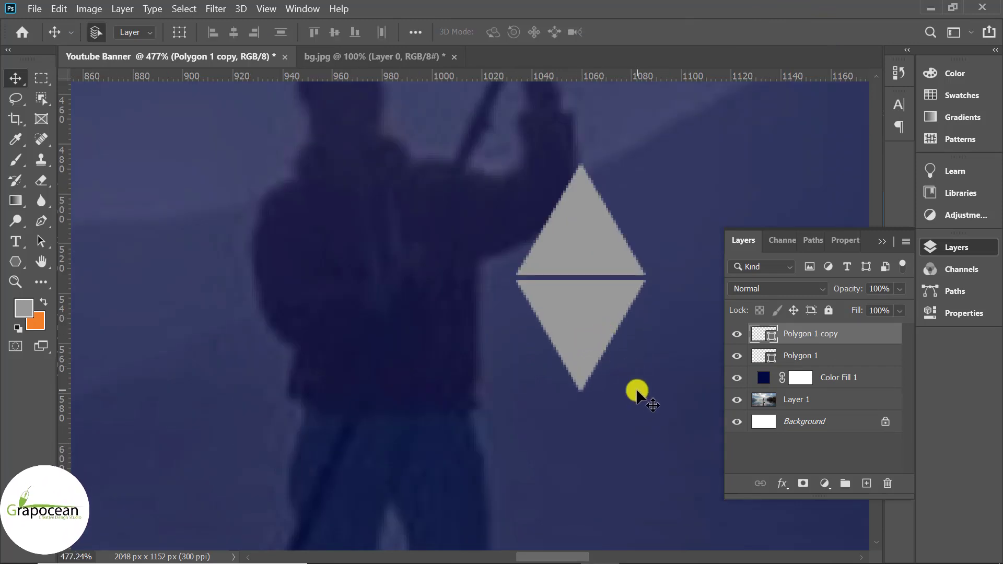
# - Copy the lower triangle to the right and nudge the right and bottom triangles left to close gaps
pyautogui.scroll(-3, 412, 369)
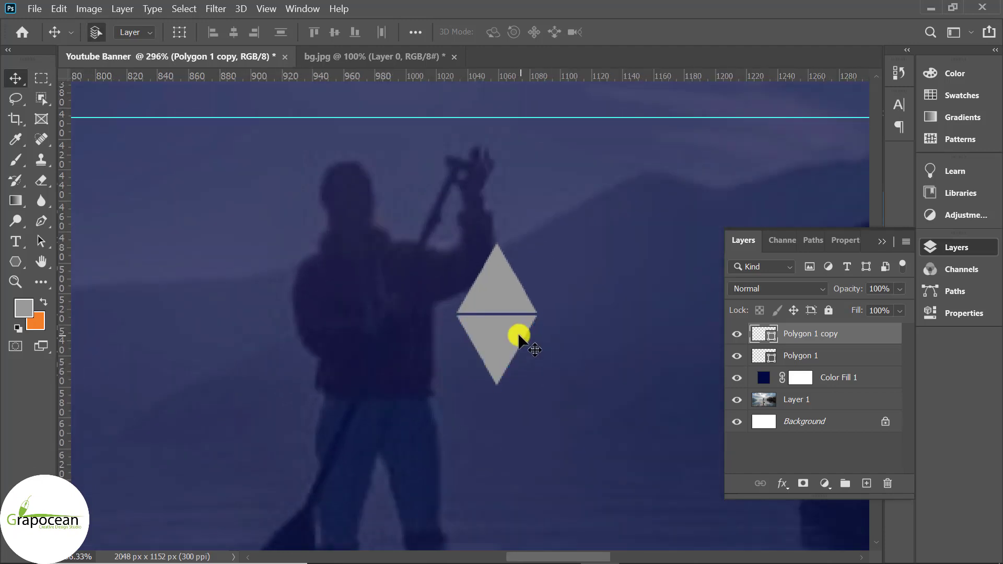
pyautogui.moveTo(513, 340)
pyautogui.mouseDown()
pyautogui.moveTo(592, 340)
pyautogui.moveTo(573, 347)
pyautogui.moveTo(552, 481)
pyautogui.mouseUp()
pyautogui.scroll(2, 569, 334)
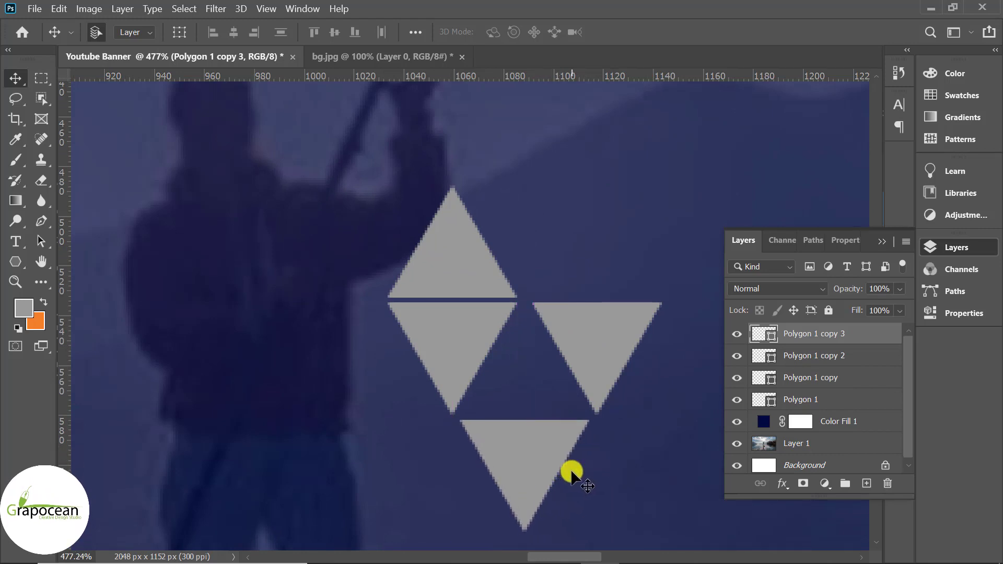
pyautogui.click(578, 348)
pyautogui.press('Left')
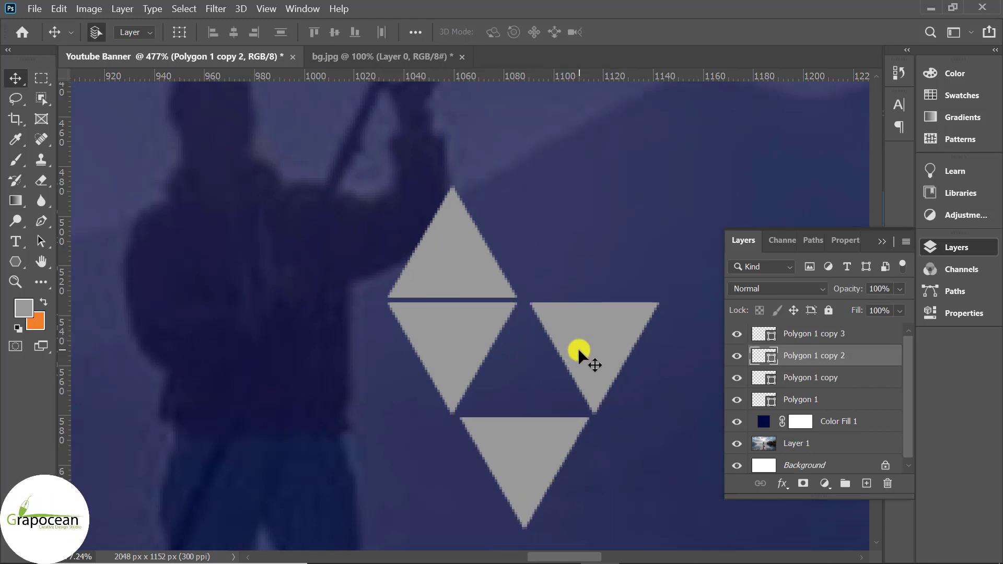
pyautogui.press('Left')
pyautogui.press('Left')
pyautogui.press('Left')
pyautogui.click(523, 452)
pyautogui.press('Left')
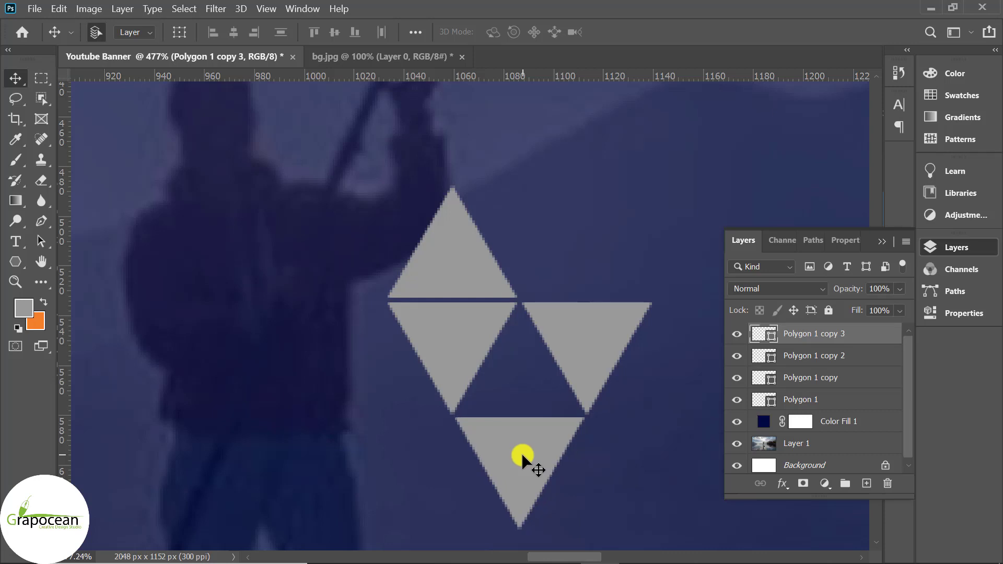
pyautogui.press('Left')
# - Duplicate another triangle and flip the copy vertically
pyautogui.scroll(-3, 524, 453)
pyautogui.moveTo(522, 288)
pyautogui.mouseDown()
pyautogui.moveTo(384, 290)
pyautogui.moveTo(464, 320)
pyautogui.mouseUp()
pyautogui.hotkey('ctrl', 't')
pyautogui.rightClick(384, 289)
pyautogui.click(460, 556)
pyautogui.press('Return')
pyautogui.scroll(-2, 553, 387)
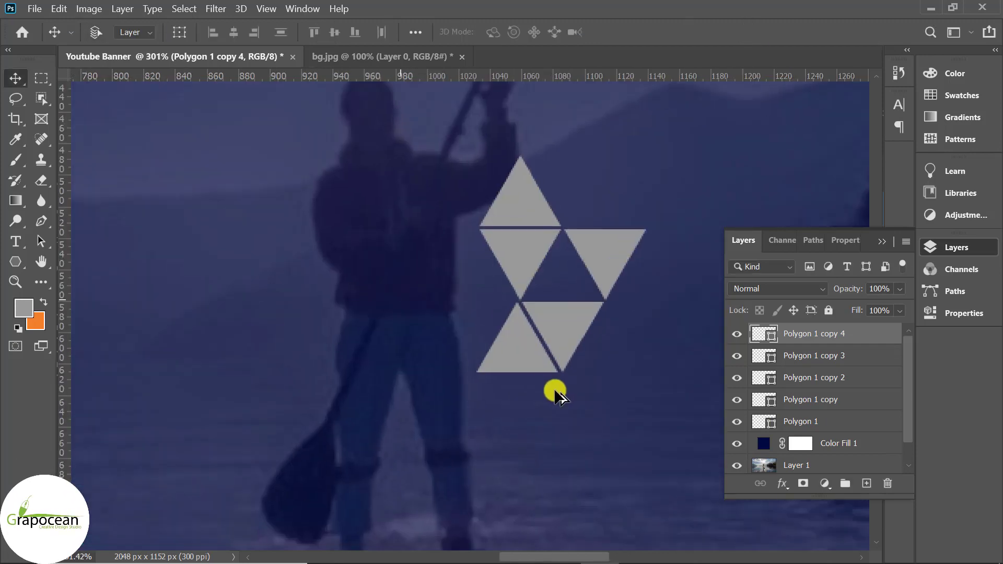
# - Add triangle copies up-left and beside the cluster, then nudge pieces to tighten it
pyautogui.moveTo(515, 341); pyautogui.dragTo(459, 253)
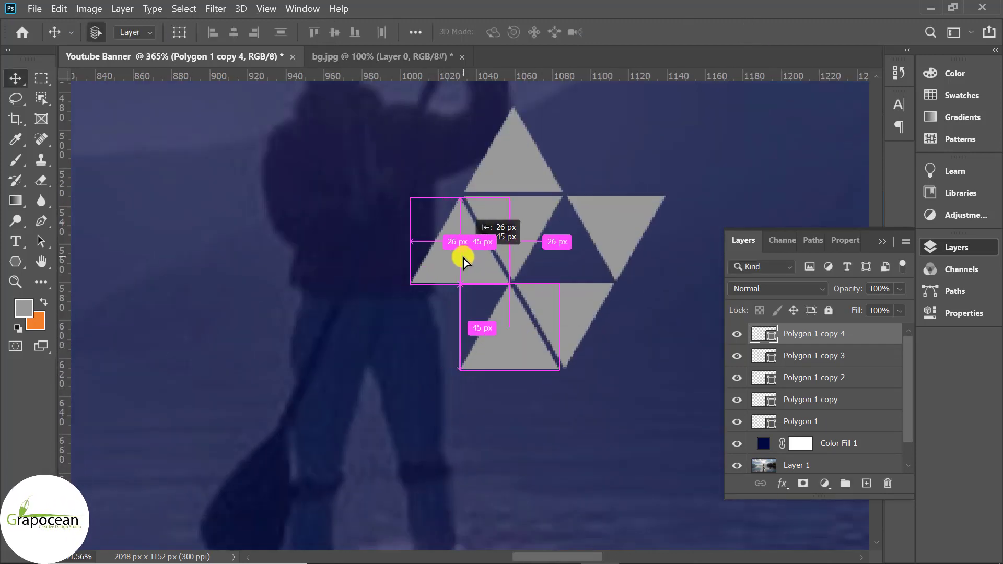
pyautogui.scroll(2, 509, 308)
pyautogui.scroll(-4, 509, 308)
pyautogui.scroll(4, 497, 354)
pyautogui.moveTo(510, 309); pyautogui.dragTo(493, 353)
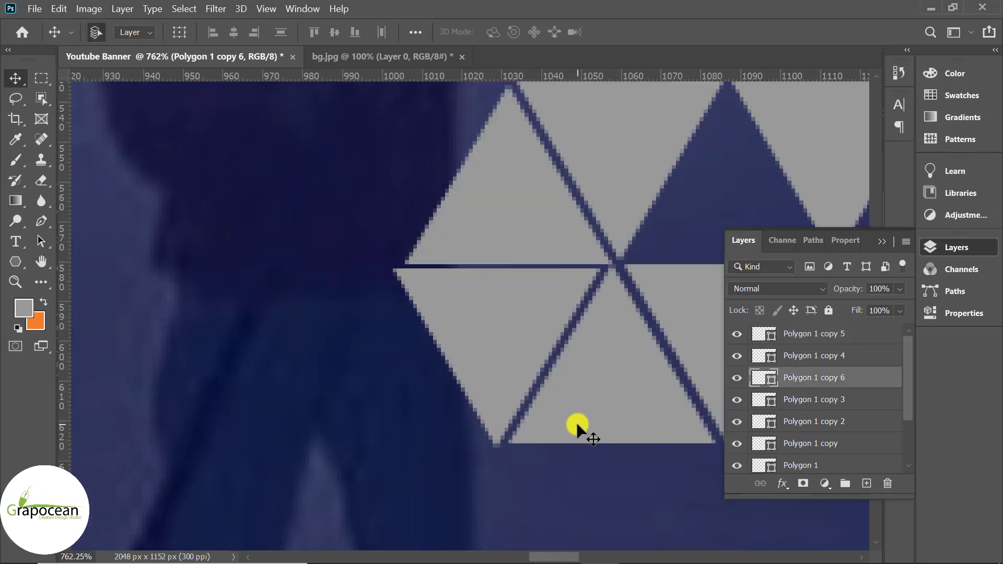
pyautogui.scroll(-5, 578, 430)
pyautogui.scroll(5, 606, 455)
pyautogui.click(637, 416)
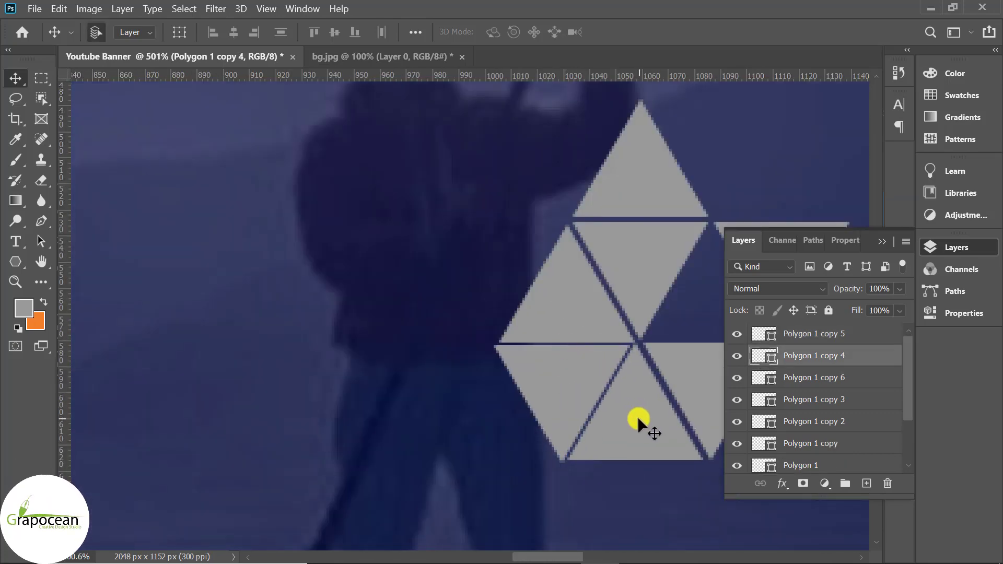
pyautogui.moveTo(558, 394); pyautogui.dragTo(566, 441)
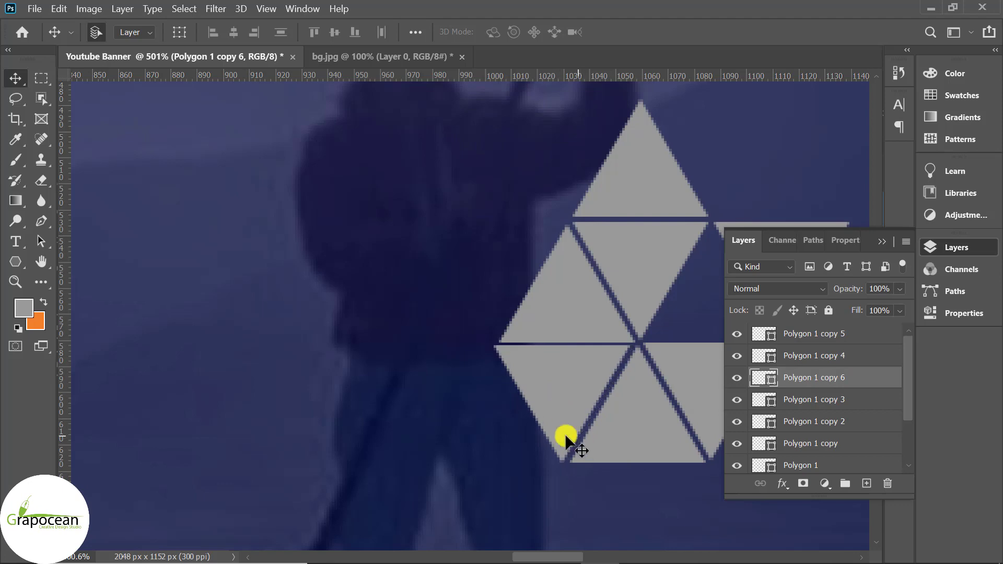
pyautogui.scroll(-3, 566, 441)
pyautogui.click(583, 369)
pyautogui.scroll(2, 608, 397)
# - Copy a triangle to the left, rotate it 60 degrees, and fit it beside the others
pyautogui.moveTo(522, 351); pyautogui.dragTo(411, 298)
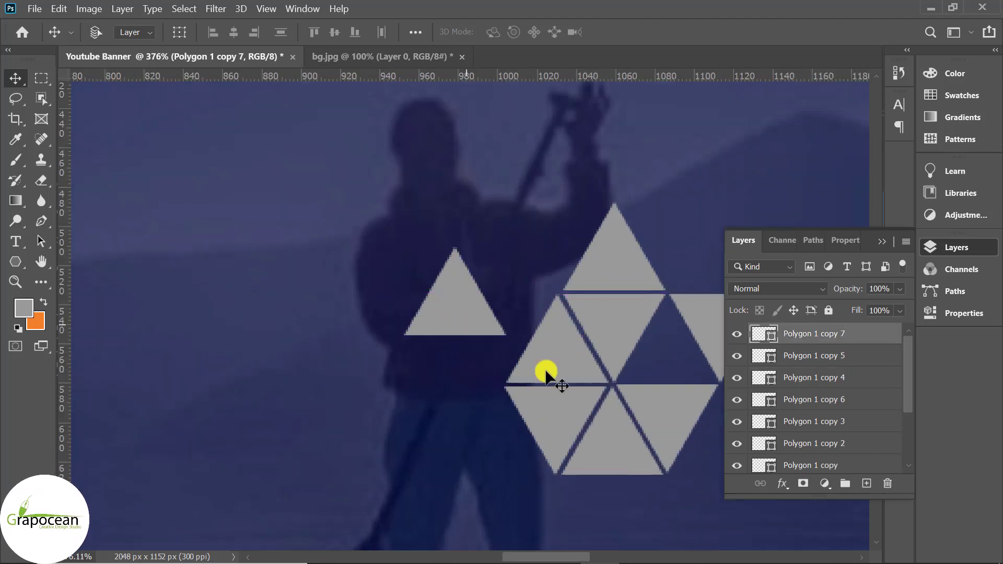
pyautogui.hotkey('ctrl', 't')
pyautogui.moveTo(554, 381); pyautogui.dragTo(441, 387)
pyautogui.moveTo(453, 333); pyautogui.dragTo(504, 351)
pyautogui.scroll(3, 549, 376)
pyautogui.press('Return')
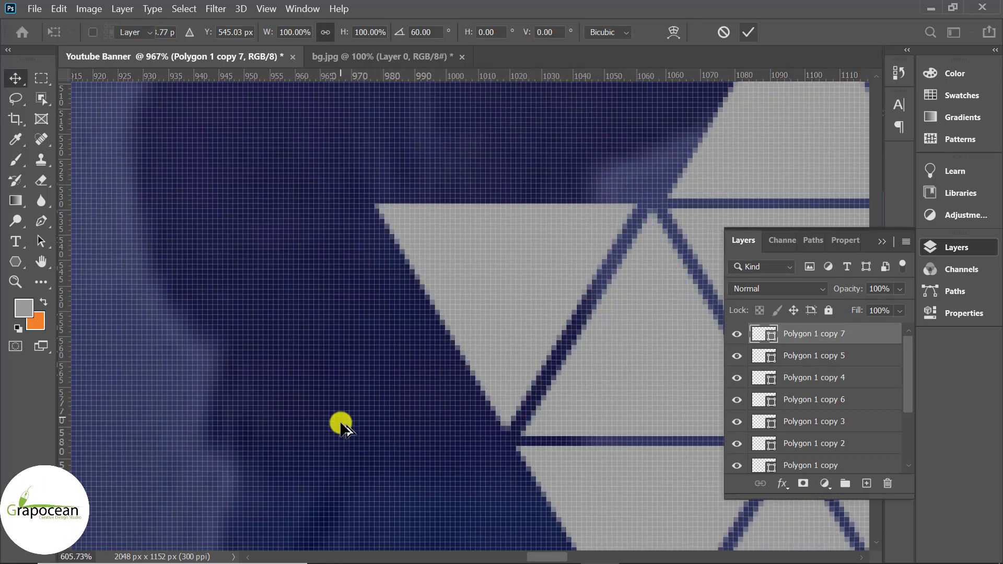
pyautogui.scroll(-3, 468, 281)
pyautogui.scroll(2, 468, 281)
pyautogui.scroll(2, 500, 249)
# - Add more triangle copies below, bottom-left and top-left, including an inverted one
pyautogui.moveTo(459, 340); pyautogui.dragTo(528, 446)
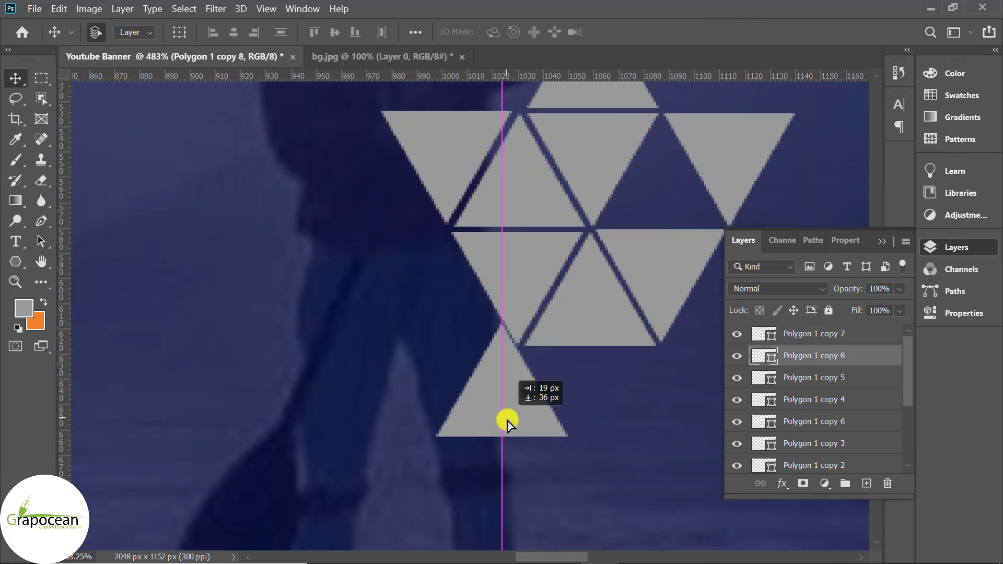
pyautogui.moveTo(697, 264); pyautogui.dragTo(634, 380)
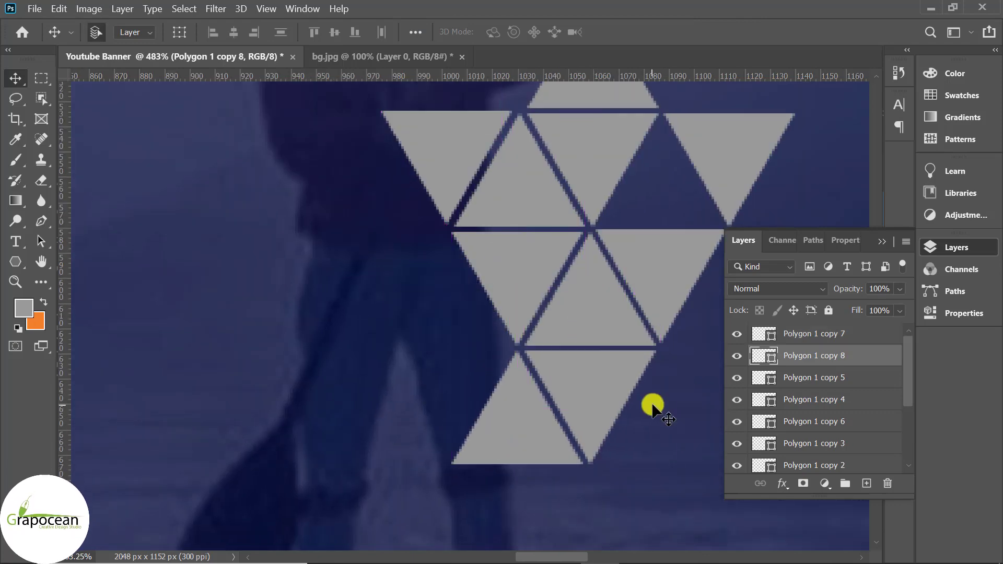
pyautogui.scroll(-5, 354, 352)
pyautogui.scroll(3, 533, 321)
pyautogui.moveTo(533, 320)
pyautogui.mouseDown()
pyautogui.moveTo(387, 349)
pyautogui.moveTo(421, 384)
pyautogui.mouseUp()
pyautogui.scroll(1, 421, 384)
pyautogui.moveTo(397, 340)
pyautogui.mouseDown()
pyautogui.moveTo(266, 158)
pyautogui.moveTo(307, 183)
pyautogui.mouseUp()
# - Flip the new top-left triangle copy and commit it in the top row
pyautogui.hotkey('ctrl', 't')
pyautogui.rightClick(255, 219)
pyautogui.click(280, 216)
pyautogui.click(748, 32)
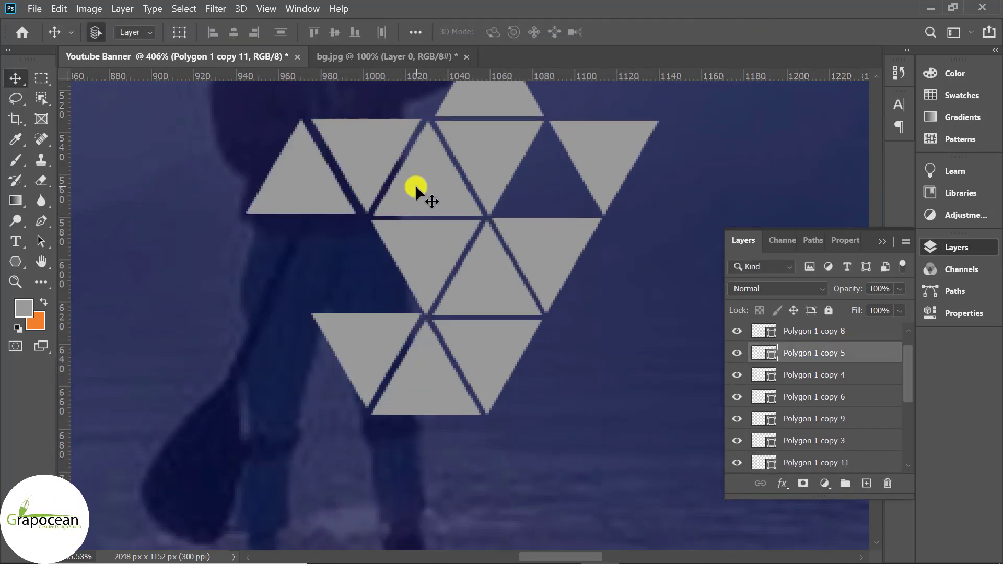
# - Rotate the original bottom triangle upside down and commit the transform
pyautogui.scroll(-4, 351, 265)
pyautogui.click(470, 291)
pyautogui.hotkey('ctrl', 't')
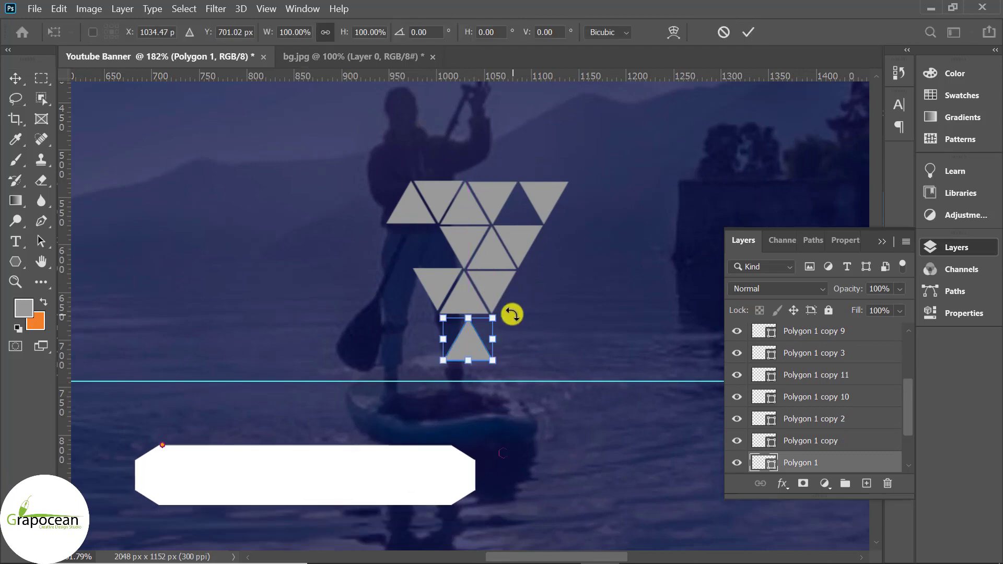
pyautogui.scroll(2, 505, 343)
pyautogui.click(748, 32)
pyautogui.scroll(-3, 492, 351)
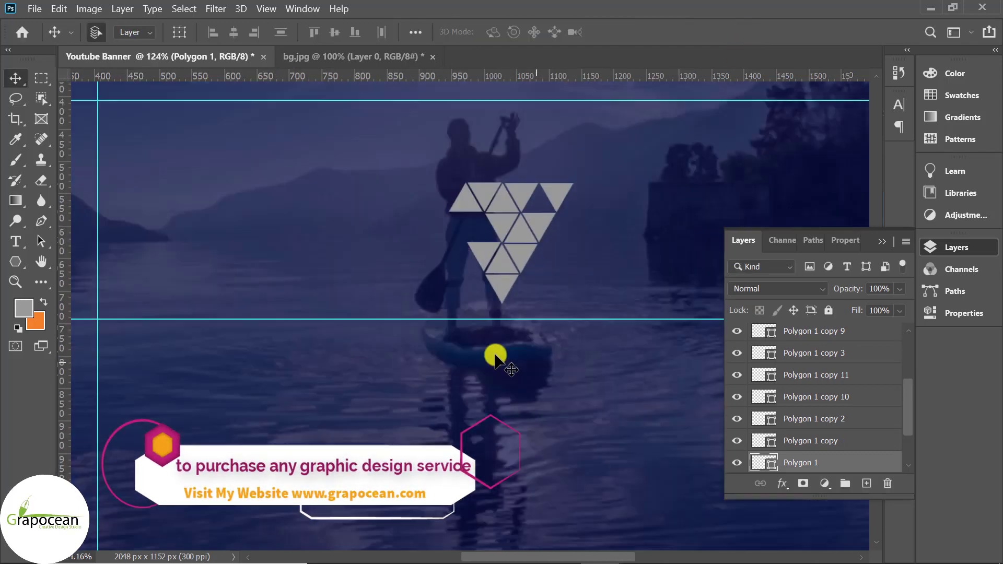
pyautogui.scroll(1, 486, 293)
# - Alt-drag a triangle copy to the left end of the top row and check the cluster's alignment
pyautogui.moveTo(448, 231); pyautogui.dragTo(394, 242)
pyautogui.scroll(3, 393, 241)
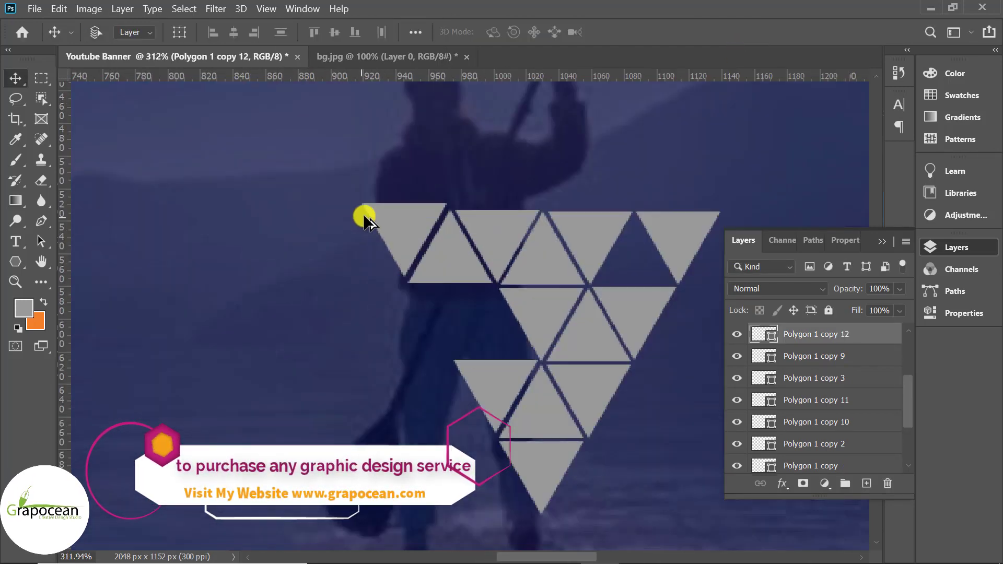
pyautogui.scroll(3, 363, 215)
pyautogui.scroll(-3, 508, 337)
pyautogui.scroll(-3, 419, 358)
pyautogui.scroll(5, 481, 253)
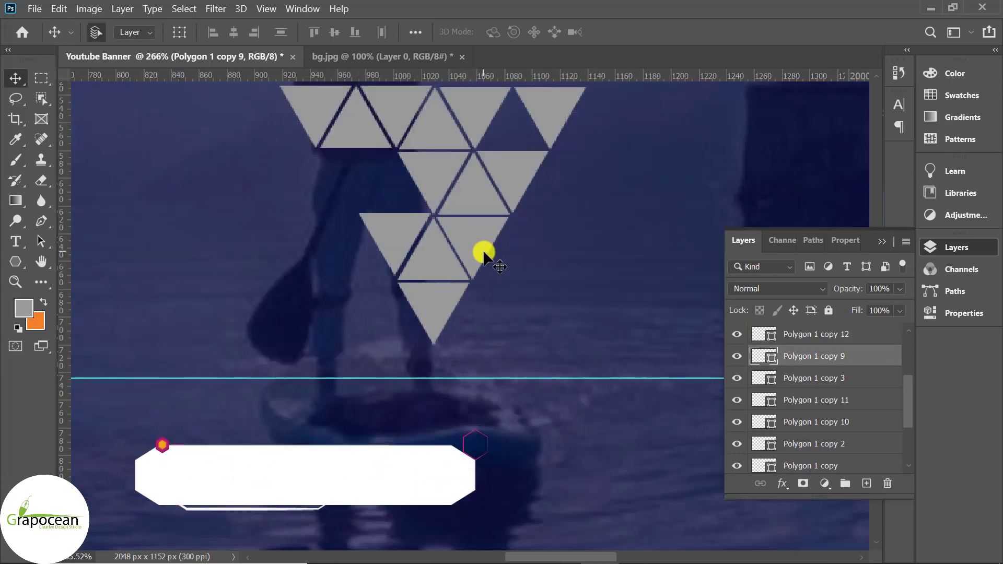
pyautogui.click(408, 259)
pyautogui.scroll(3, 409, 259)
pyautogui.click(423, 250)
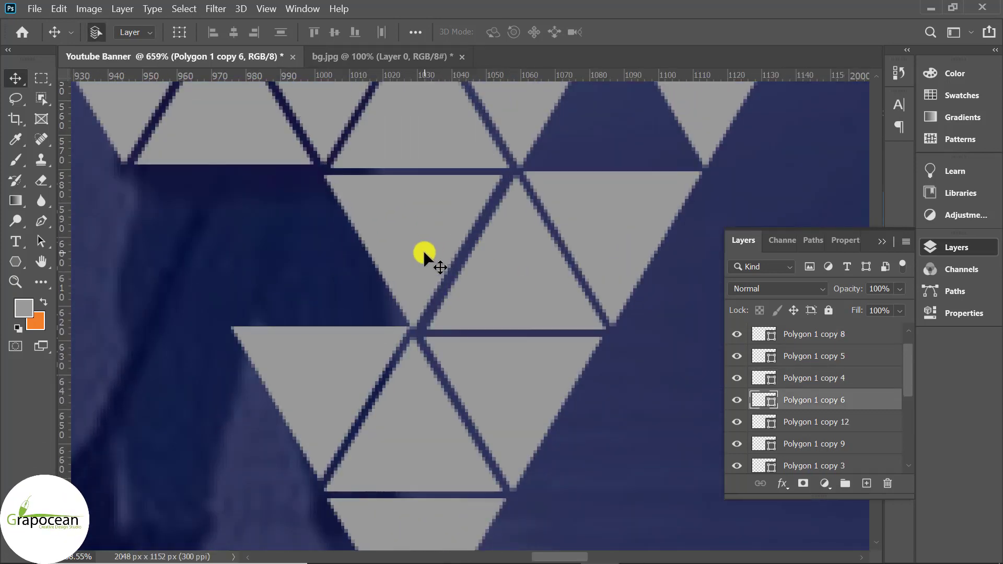
pyautogui.click(363, 353)
# - Alt-drag a triangle copy to sit on top of the emblem
pyautogui.scroll(-3, 524, 412)
pyautogui.click(475, 438)
pyautogui.scroll(-2, 575, 308)
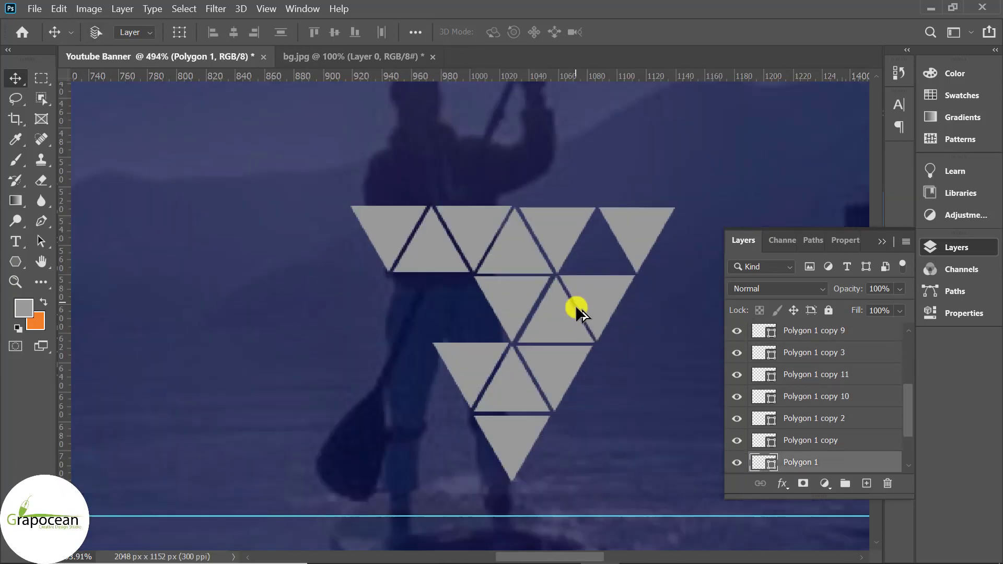
pyautogui.scroll(-4, 556, 358)
pyautogui.scroll(-5, 555, 470)
pyautogui.scroll(5, 451, 264)
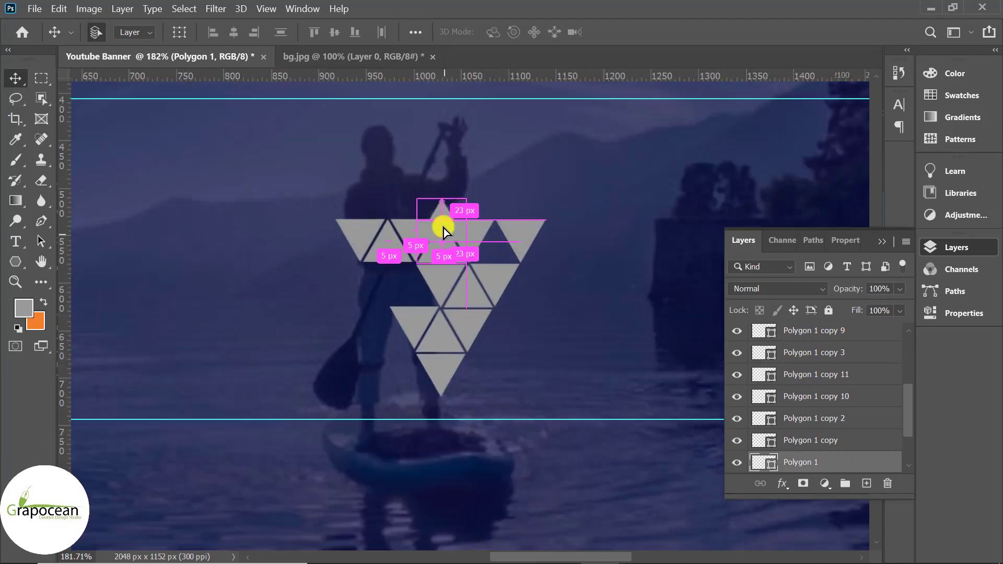
pyautogui.moveTo(444, 228); pyautogui.dragTo(446, 213)
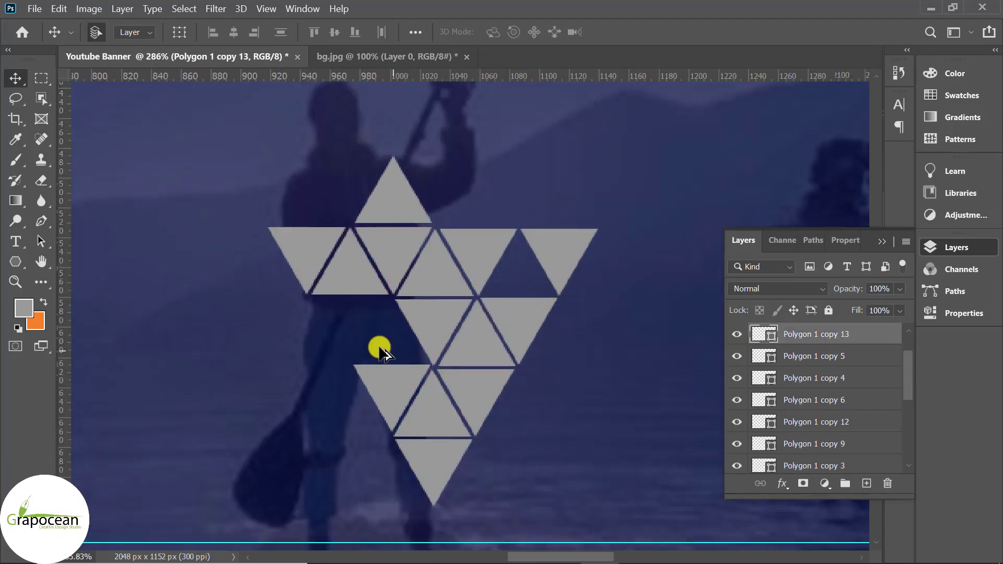
# - Alt-drag triangle copies into the lower-right and lower-left gaps of the emblem
pyautogui.scroll(-3, 380, 351)
pyautogui.moveTo(432, 369); pyautogui.dragTo(488, 365)
pyautogui.scroll(4, 486, 370)
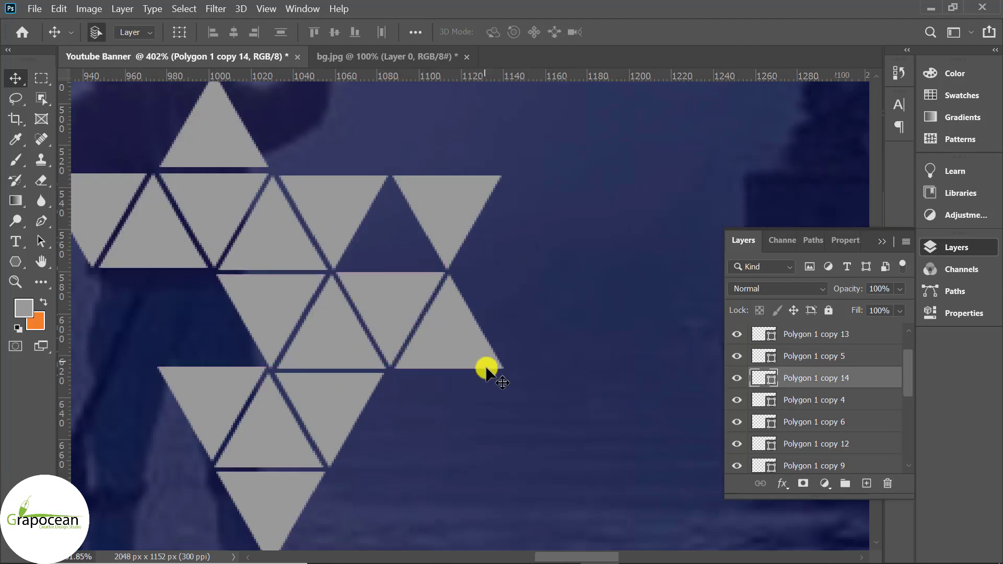
pyautogui.scroll(-4, 486, 370)
pyautogui.scroll(3, 421, 448)
pyautogui.moveTo(397, 407); pyautogui.dragTo(343, 408)
pyautogui.scroll(2, 352, 390)
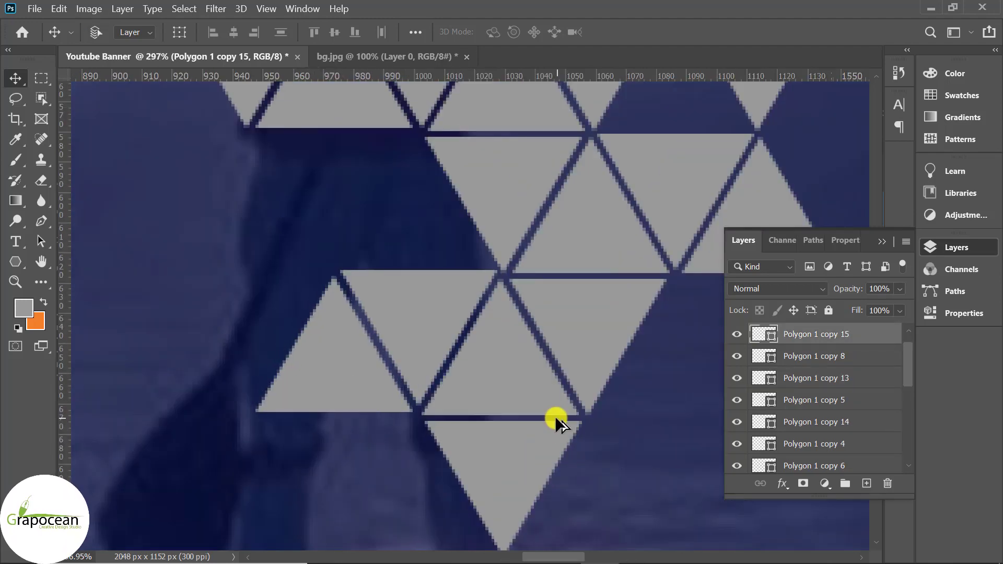
pyautogui.scroll(-5, 555, 417)
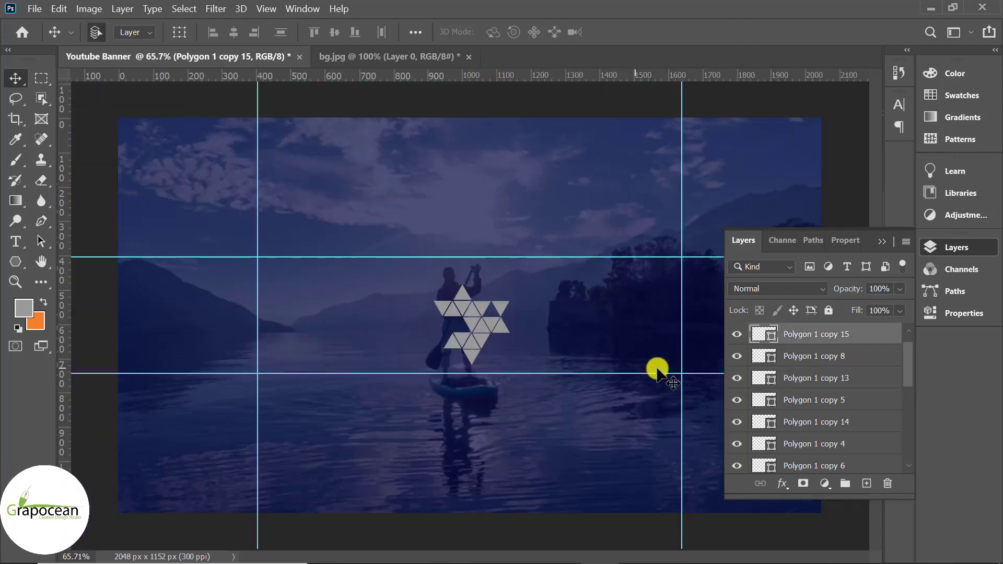
# - Scale all Polygon layers together to about 125% and recentre the emblem between the guides
pyautogui.scroll(-5, 859, 397)
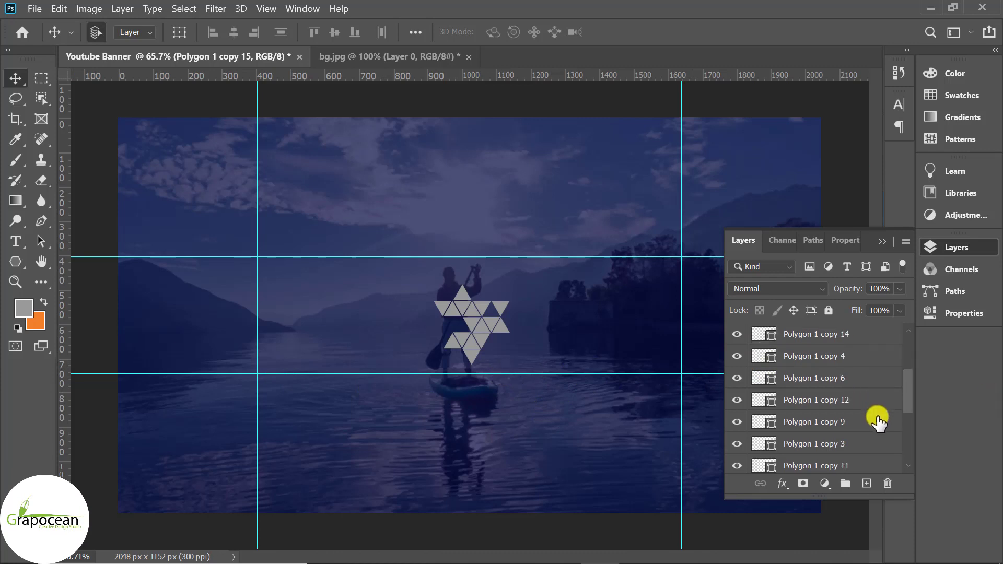
pyautogui.keyDown('shift'); pyautogui.click(841, 400); pyautogui.keyUp('shift')
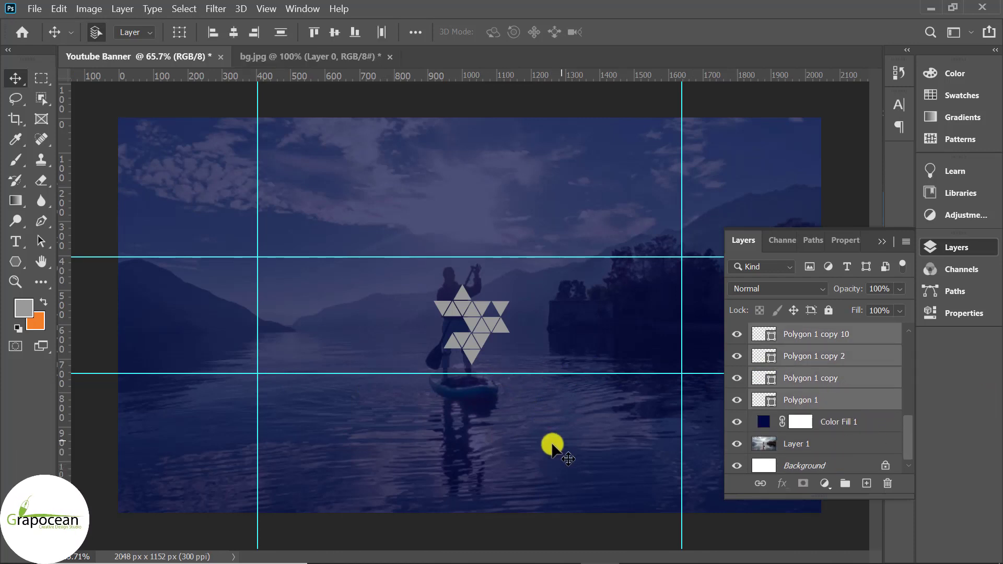
pyautogui.scroll(3, 553, 445)
pyautogui.hotkey('ctrl', 't')
pyautogui.moveTo(525, 379); pyautogui.dragTo(544, 391)
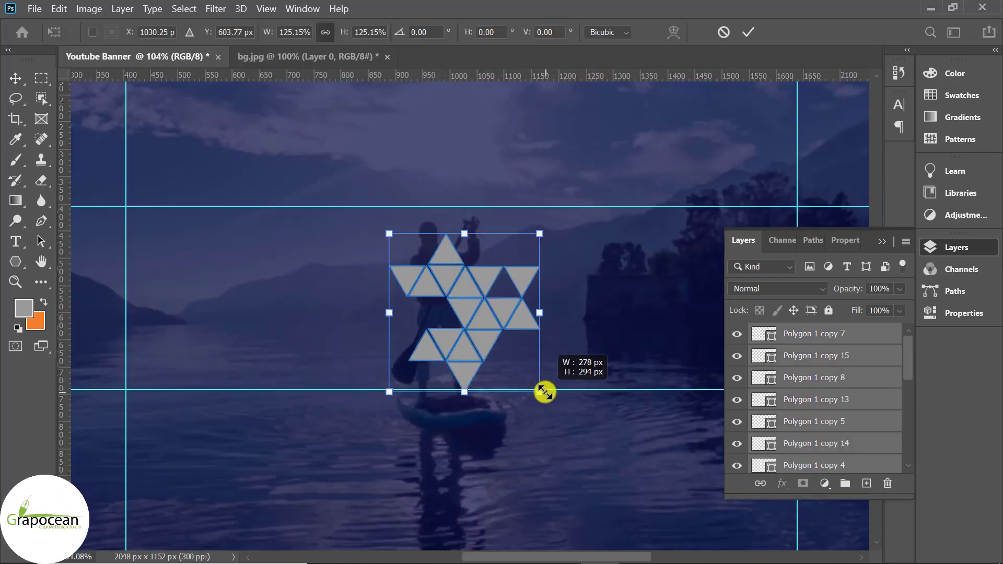
pyautogui.moveTo(467, 377); pyautogui.dragTo(461, 365)
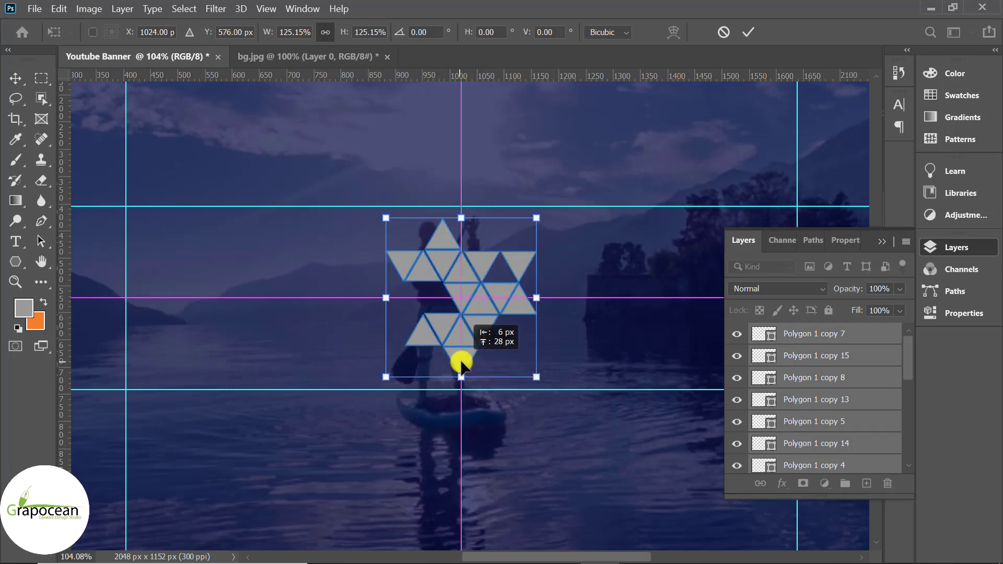
pyautogui.press('Return')
pyautogui.hotkey('ctrl', '0')
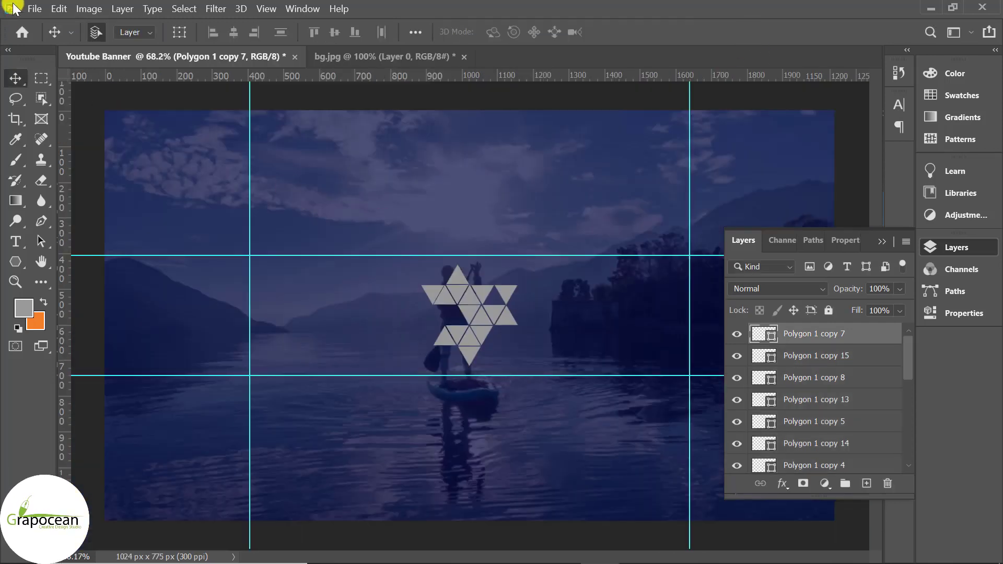
# - Open pexels-ali-pazani-2811089.jpg and drag it into the banner as Layer 2
pyautogui.click(34, 9)
pyautogui.press('Return')
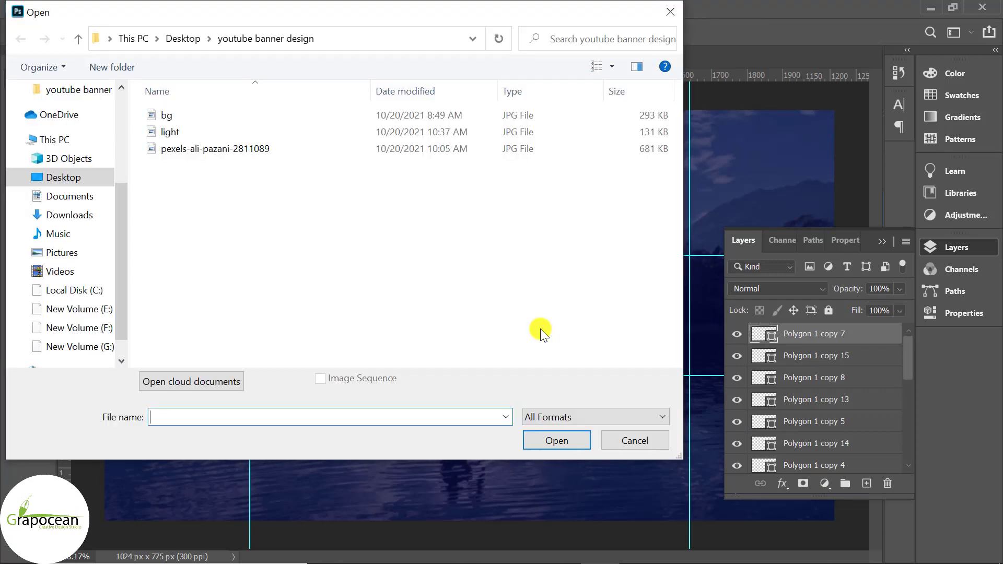
pyautogui.click(183, 151)
pyautogui.click(557, 439)
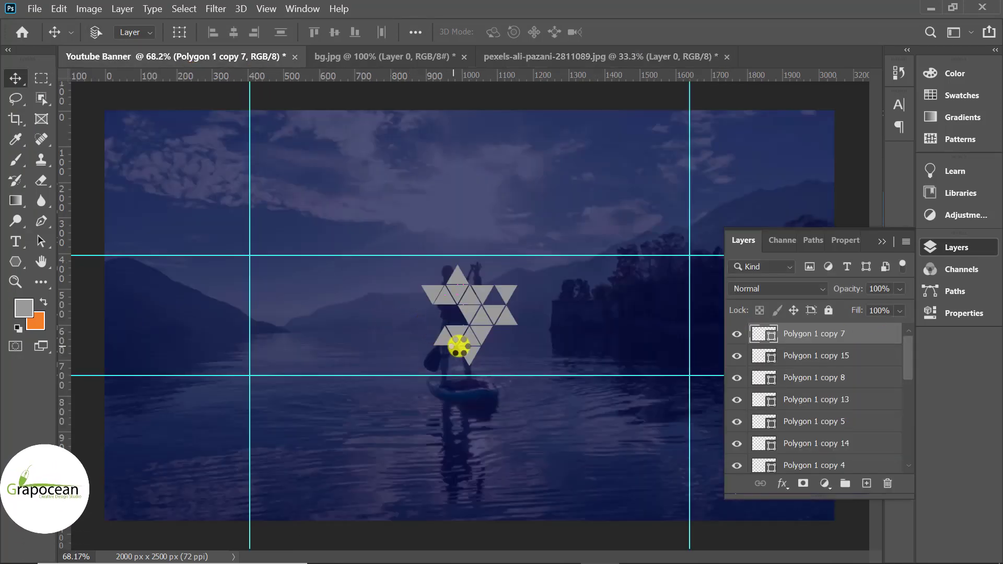
pyautogui.moveTo(189, 57); pyautogui.dragTo(581, 364)
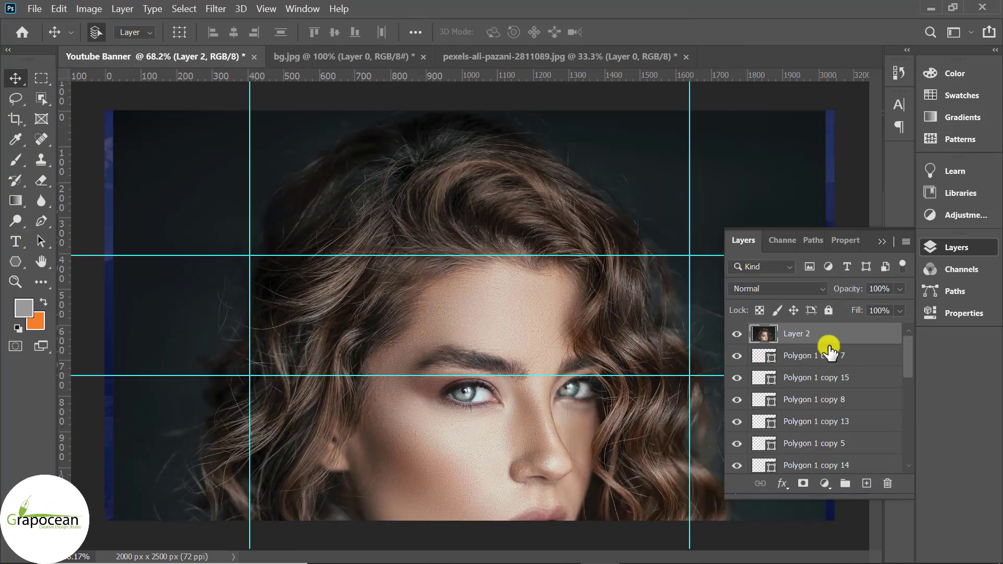
# - Scale the portrait Layer 2 down to about 17% and set it on the central guides
pyautogui.hotkey('ctrl', 't')
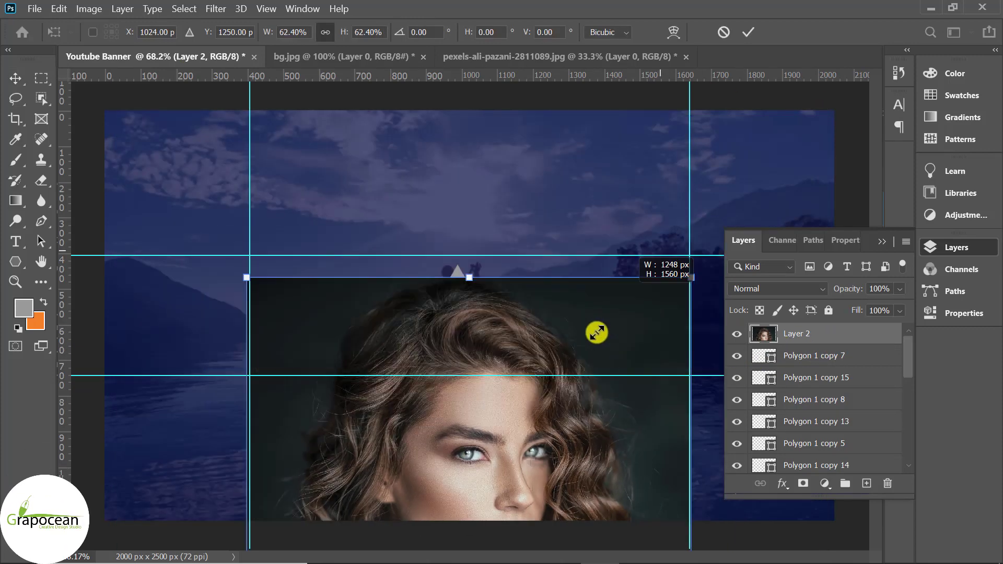
pyautogui.moveTo(820, 114)
pyautogui.mouseDown()
pyautogui.moveTo(535, 437)
pyautogui.moveTo(501, 269)
pyautogui.moveTo(478, 239)
pyautogui.mouseUp()
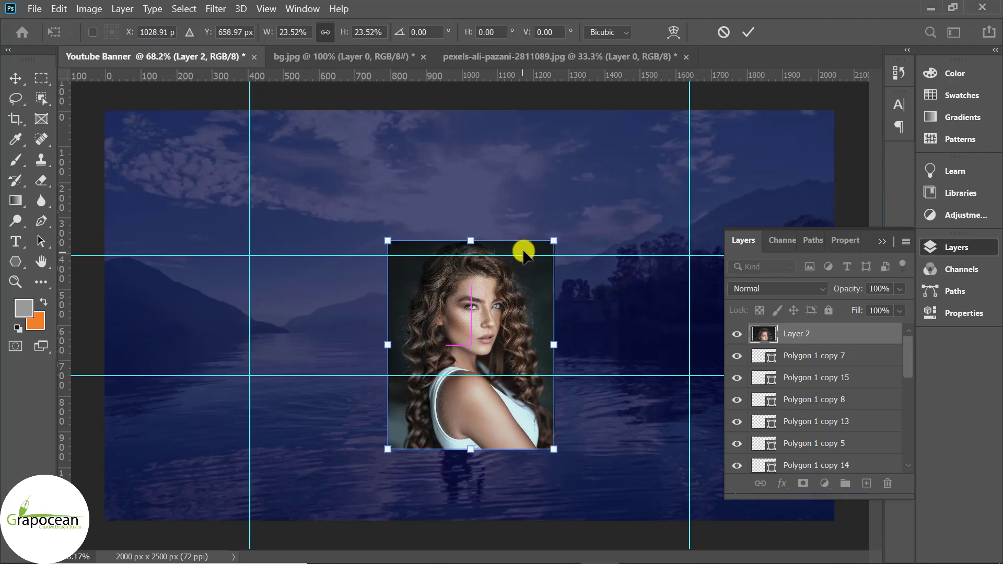
pyautogui.moveTo(553, 236); pyautogui.dragTo(532, 265)
pyautogui.moveTo(477, 361); pyautogui.dragTo(483, 351)
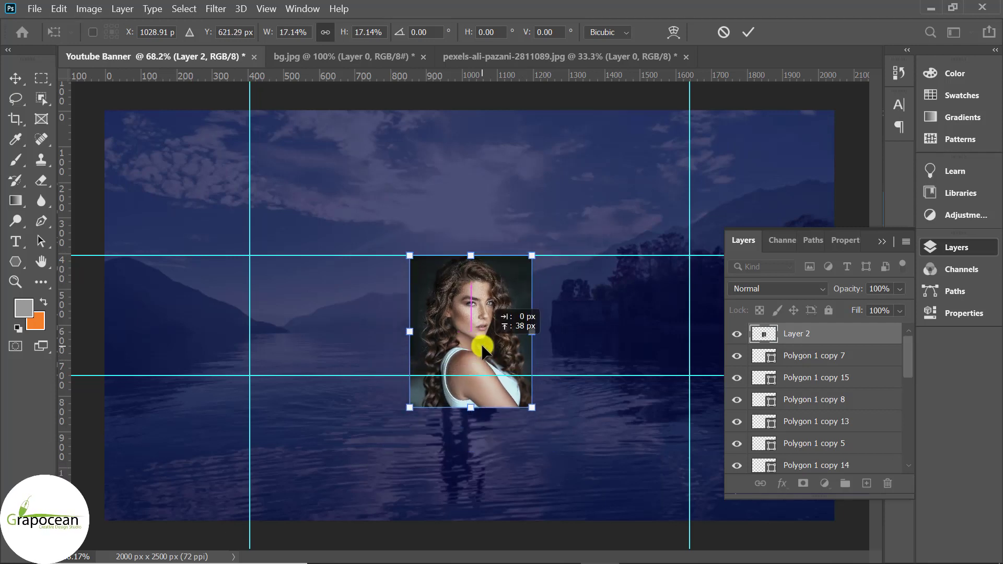
# - Convert the selected triangle Polygon layers into a single Smart Object
pyautogui.click(865, 346)
pyautogui.scroll(-3, 851, 366)
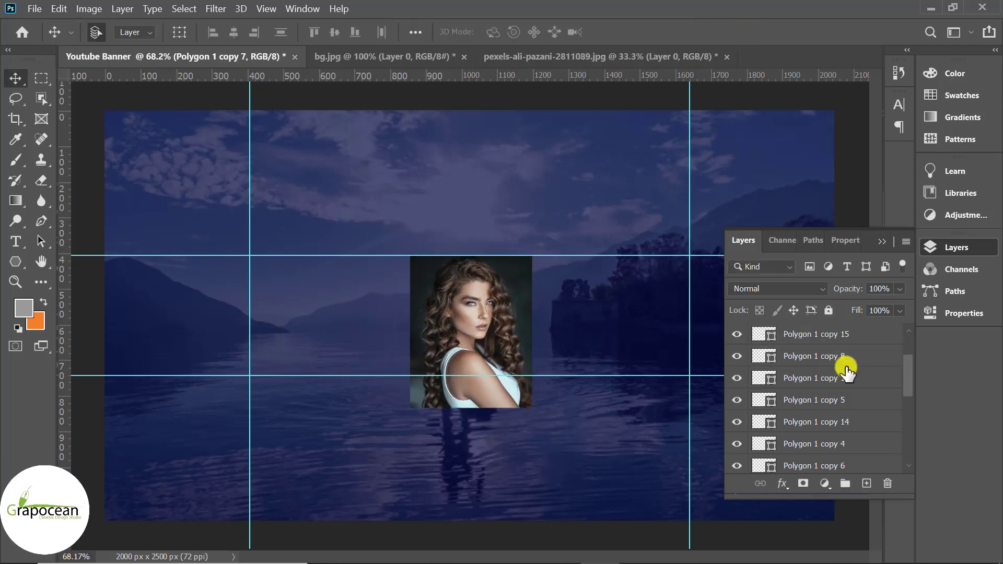
pyautogui.scroll(-3, 857, 412)
pyautogui.scroll(-2, 857, 407)
pyautogui.rightClick(848, 397)
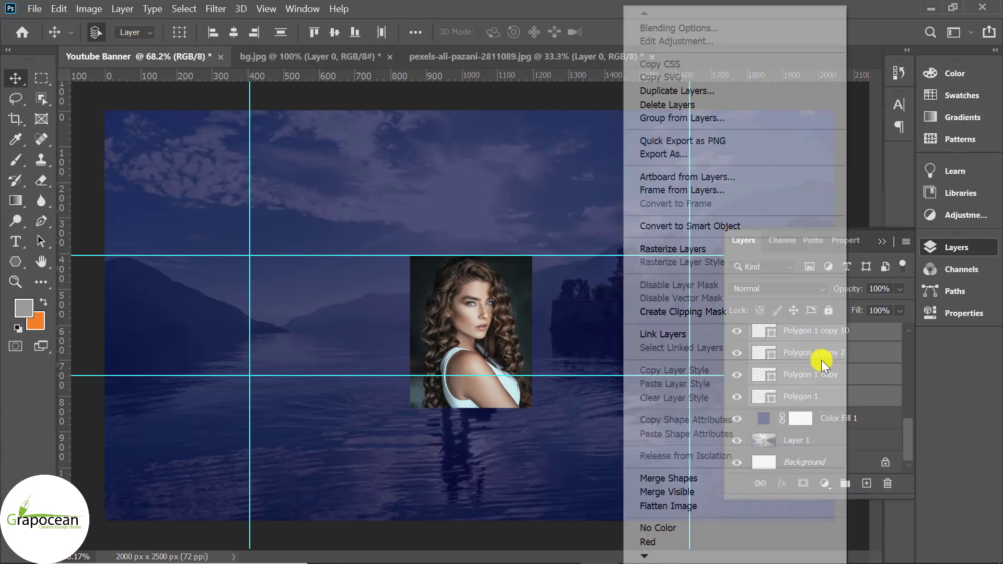
pyautogui.click(726, 225)
# - Clip the portrait layer to the triangle Smart Object with a clipping mask
pyautogui.rightClick(832, 337)
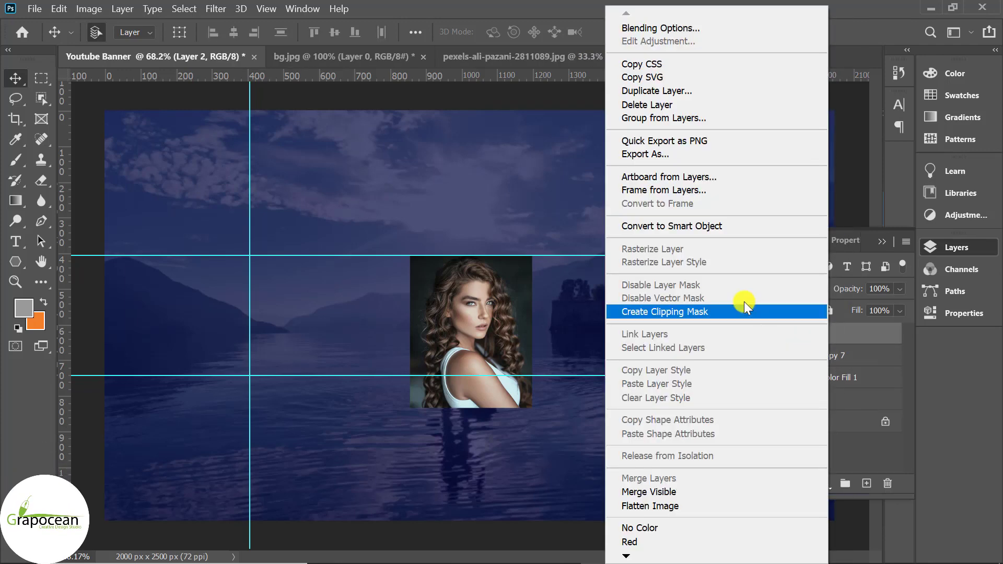
pyautogui.click(677, 311)
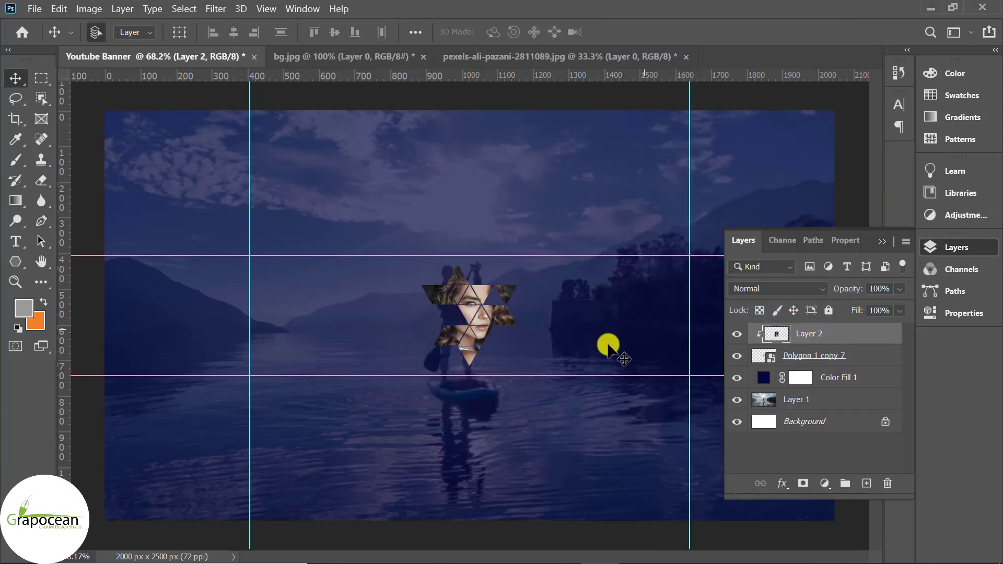
pyautogui.scroll(2, 569, 364)
pyautogui.scroll(-3, 569, 365)
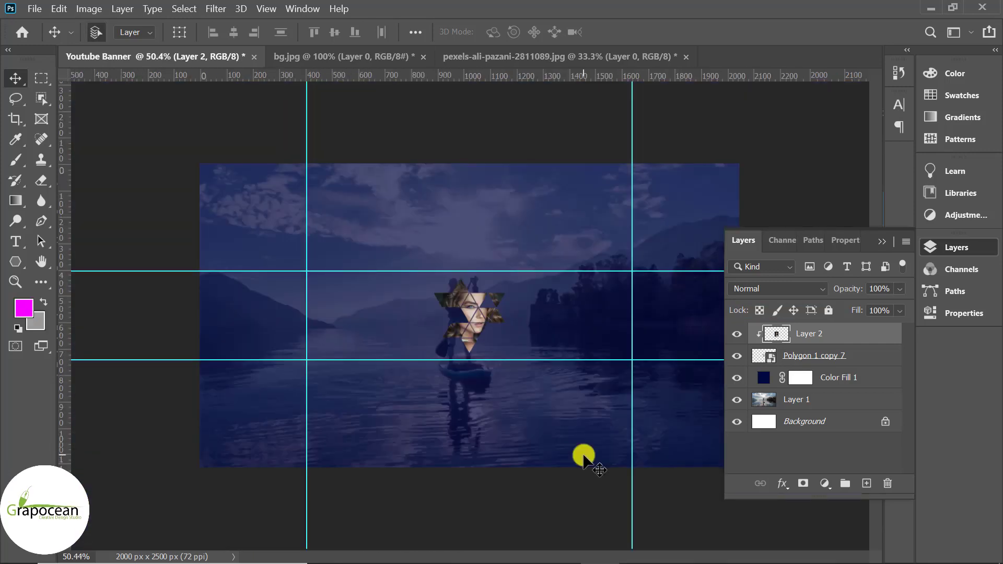
pyautogui.scroll(1, 503, 310)
pyautogui.scroll(1, 506, 314)
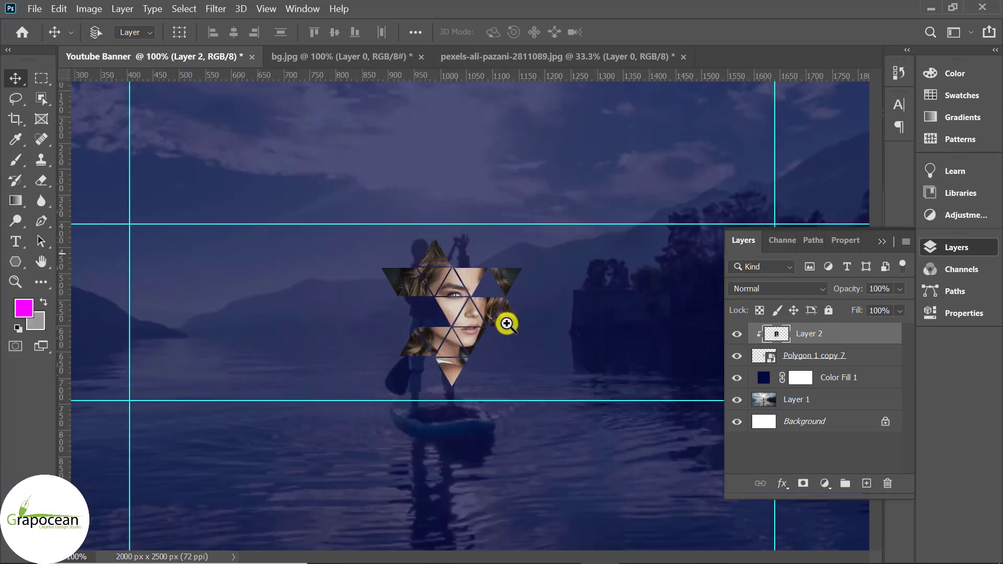
# - Add a Black & White adjustment layer and clip it to the portrait layer
pyautogui.click(821, 481)
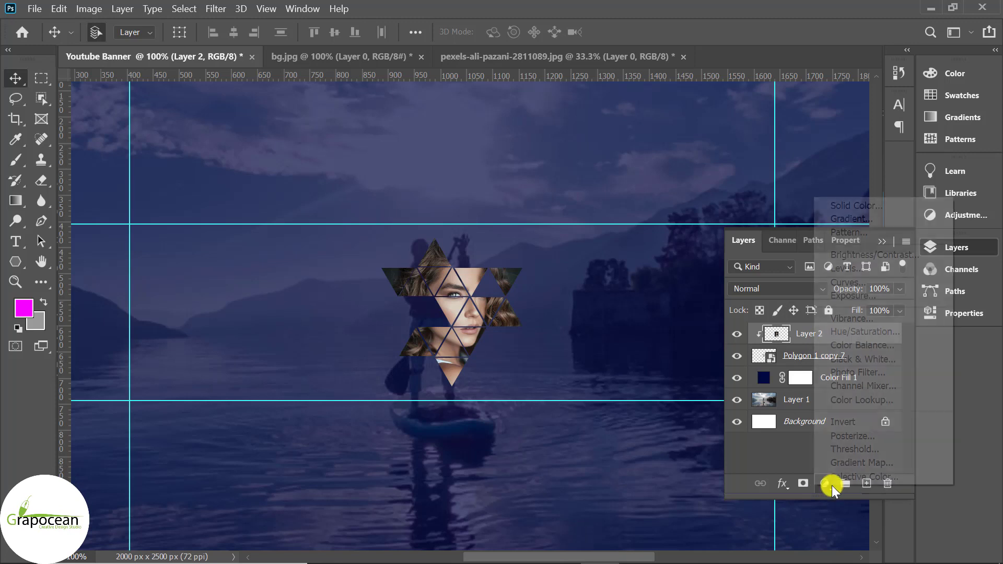
pyautogui.click(891, 356)
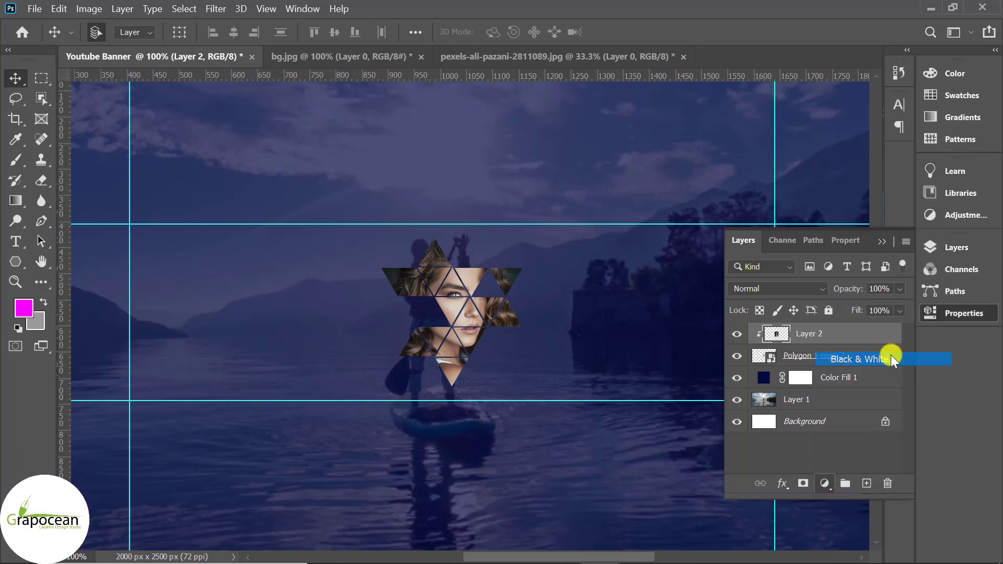
pyautogui.click(879, 244)
pyautogui.click(979, 248)
pyautogui.rightClick(858, 339)
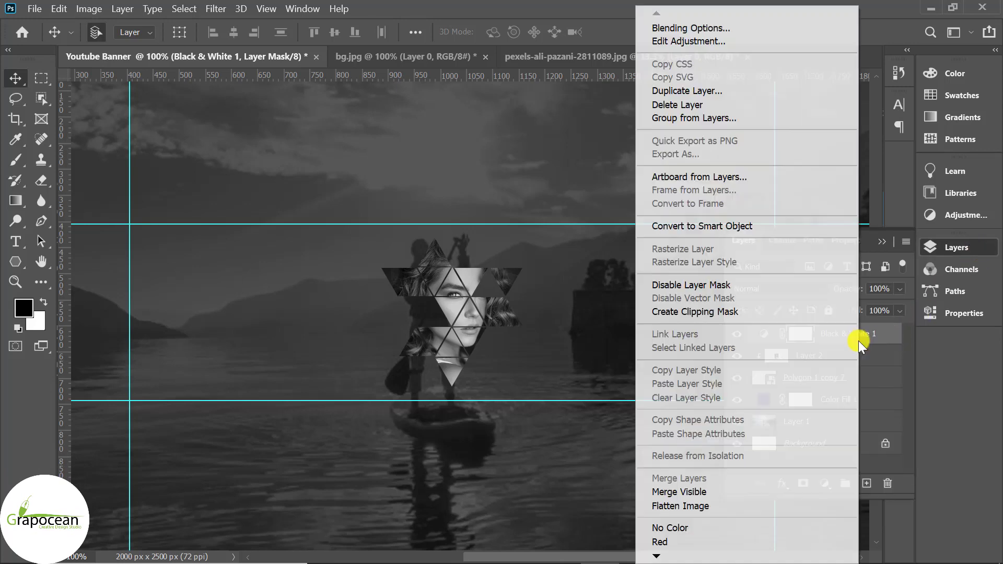
pyautogui.click(667, 313)
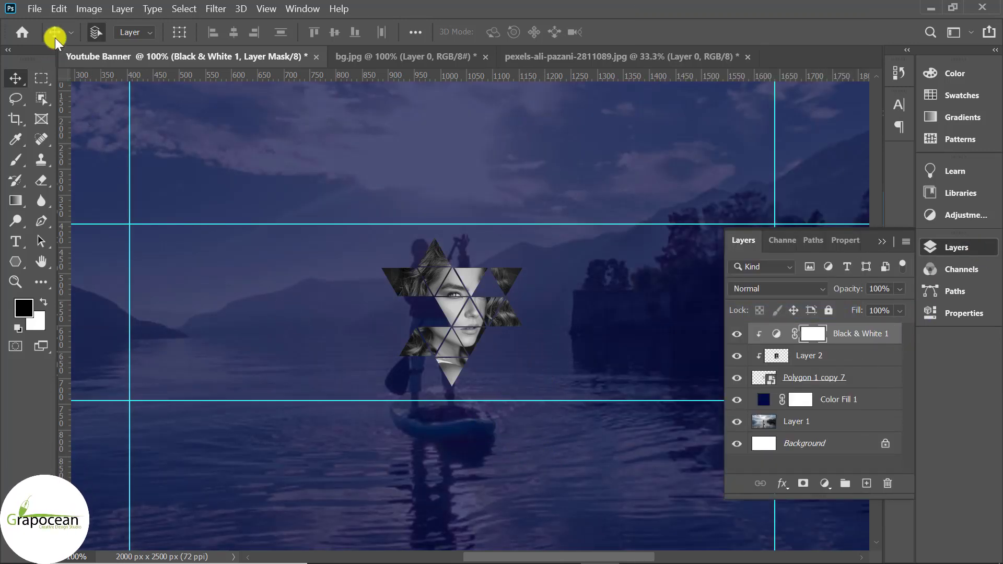
pyautogui.click(35, 9)
pyautogui.click(39, 32)
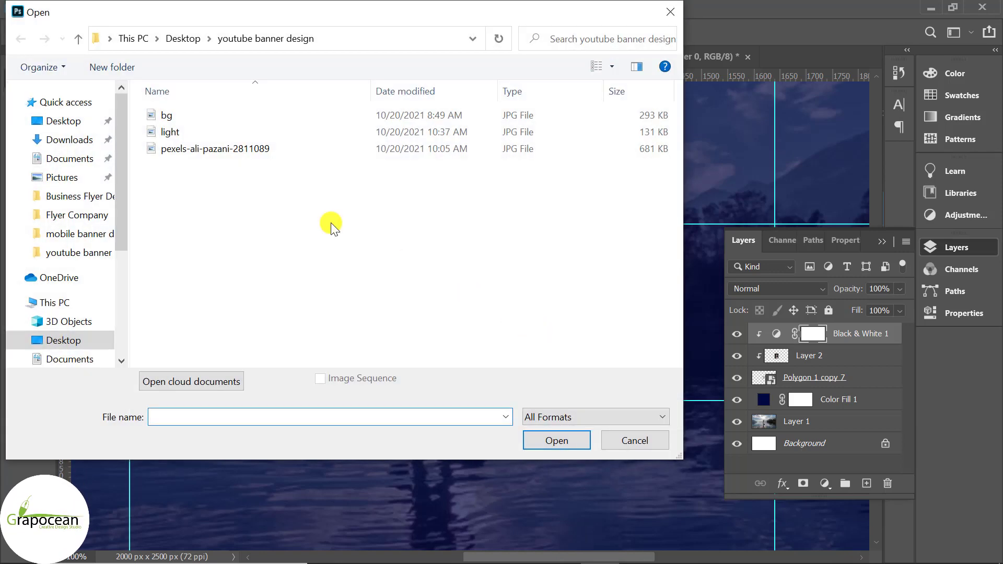
# - Open light.jpg, unlock its background, and place it as Layer 3 beneath the triangle emblem
pyautogui.click(190, 132)
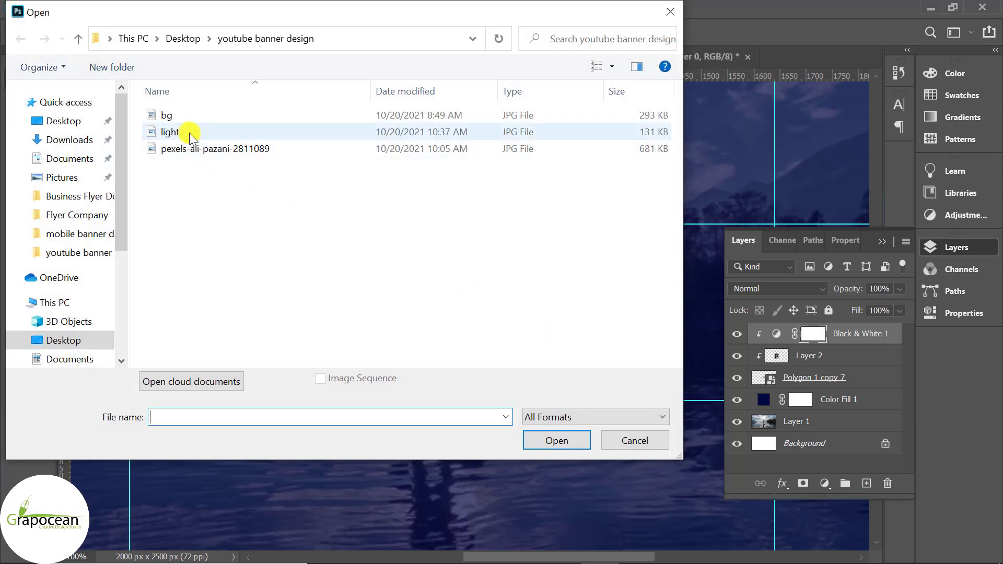
pyautogui.click(585, 439)
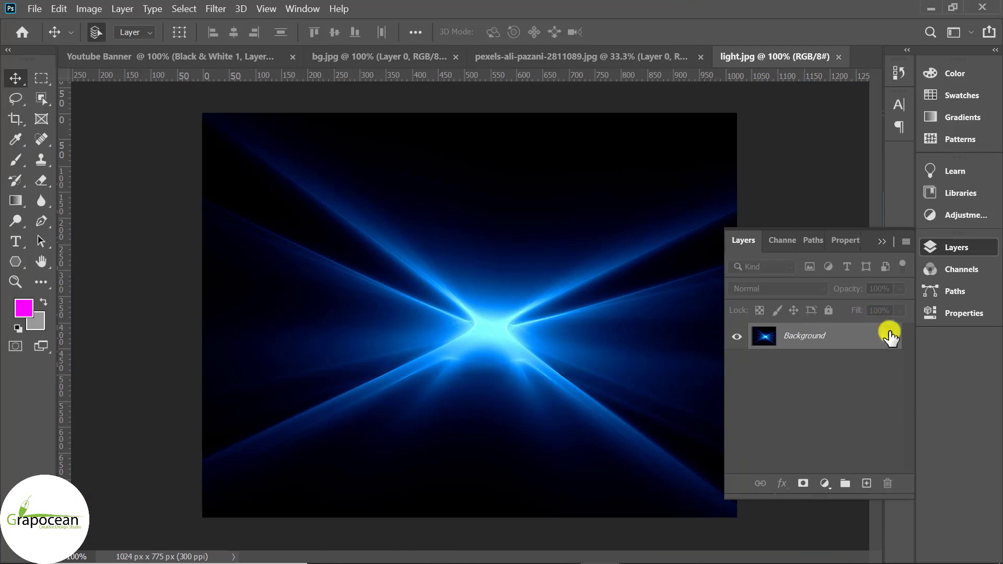
pyautogui.click(889, 336)
pyautogui.moveTo(516, 325)
pyautogui.mouseDown()
pyautogui.moveTo(167, 70)
pyautogui.moveTo(459, 303)
pyautogui.mouseUp()
pyautogui.moveTo(841, 337)
pyautogui.mouseDown()
pyautogui.moveTo(813, 433)
pyautogui.moveTo(812, 409)
pyautogui.mouseUp()
pyautogui.rightClick(811, 402)
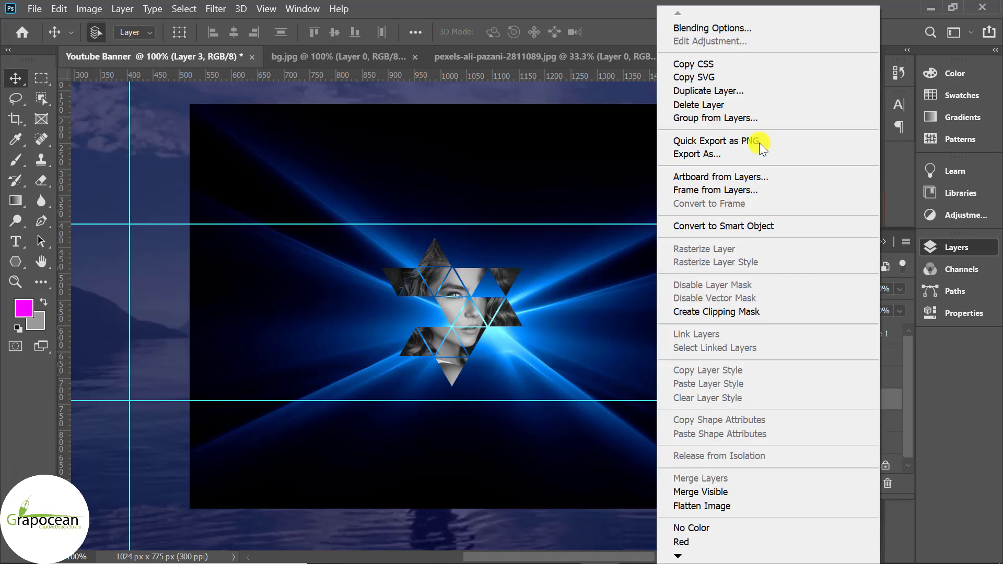
pyautogui.click(767, 400)
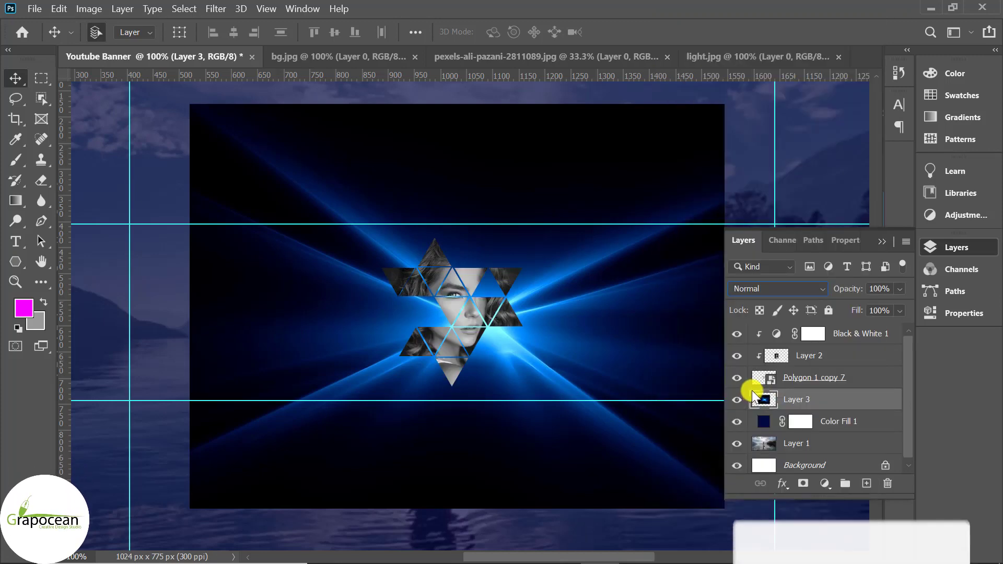
# - Drag Layer 3's Blend If This Layer black slider to about 159 to hide its black background
pyautogui.doubleClick(752, 392)
pyautogui.moveTo(634, 186); pyautogui.dragTo(919, 161)
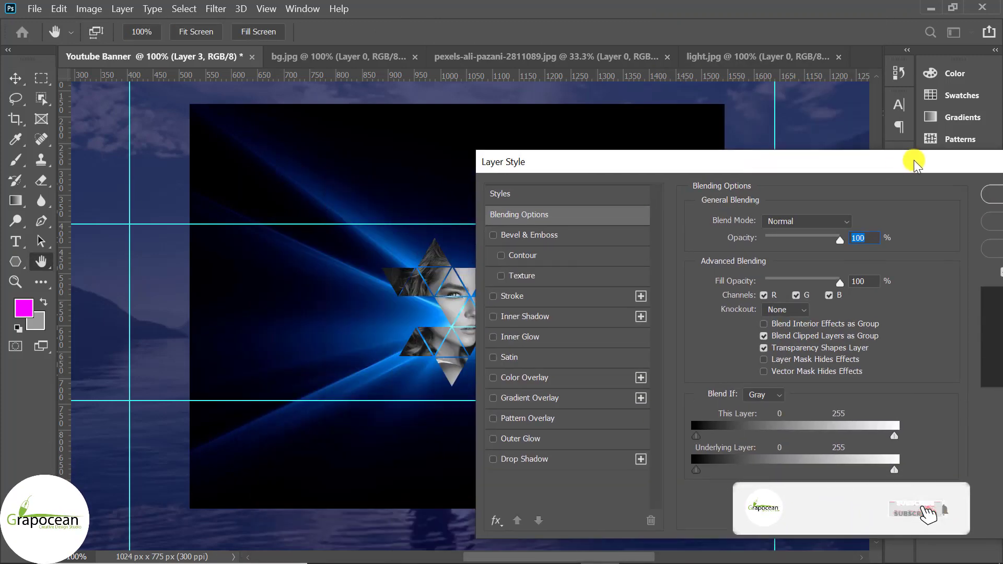
pyautogui.moveTo(748, 429)
pyautogui.mouseDown()
pyautogui.moveTo(817, 426)
pyautogui.moveTo(740, 431)
pyautogui.moveTo(883, 442)
pyautogui.moveTo(871, 444)
pyautogui.mouseUp()
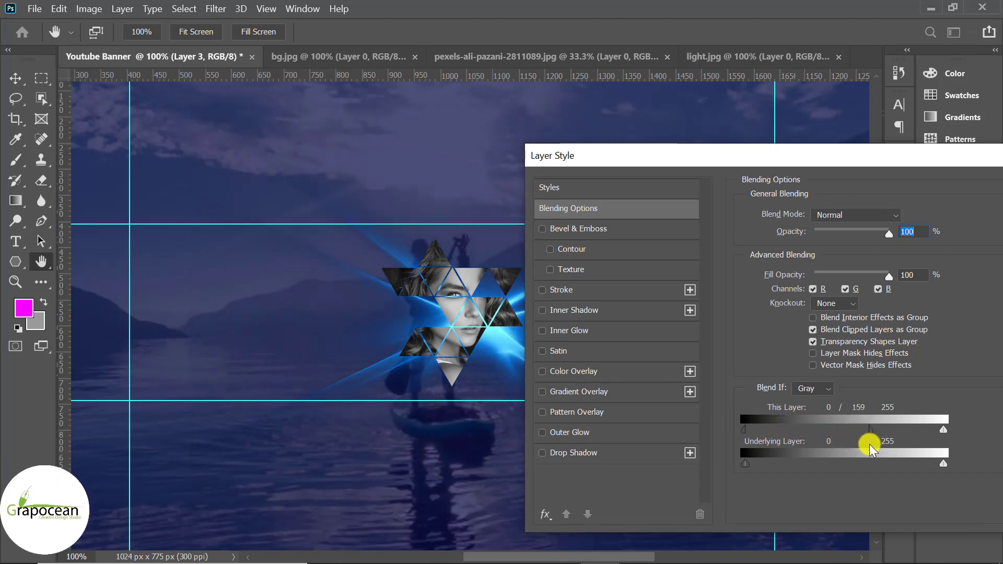
pyautogui.moveTo(731, 155); pyautogui.dragTo(320, 401)
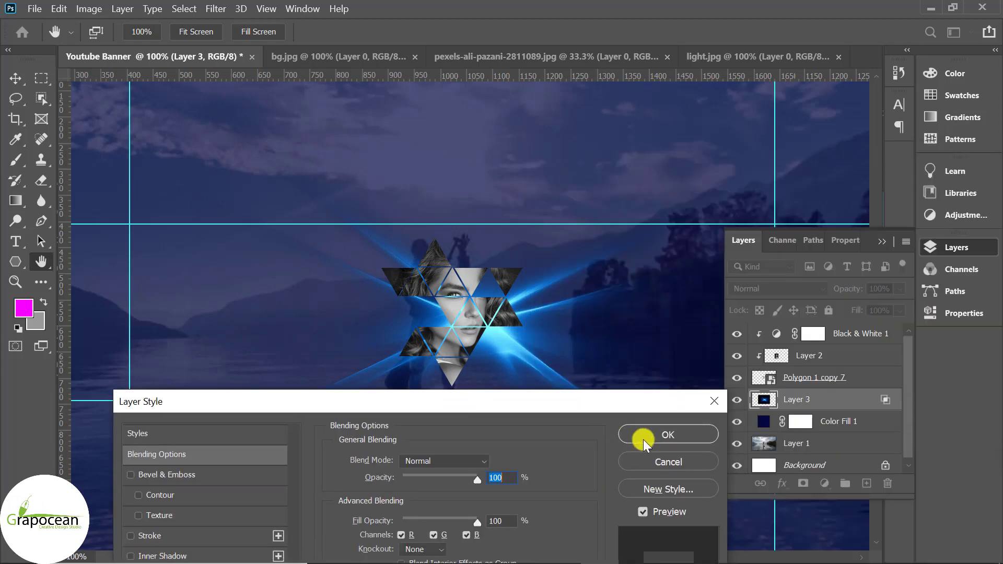
# - Commit the blending changes and move the blue light flare behind the emblem
pyautogui.press('v')
pyautogui.click(644, 439)
pyautogui.moveTo(516, 355)
pyautogui.mouseDown()
pyautogui.moveTo(497, 325)
pyautogui.moveTo(499, 293)
pyautogui.moveTo(500, 351)
pyautogui.moveTo(496, 340)
pyautogui.mouseUp()
# - Convert Layer 3 to a Smart Object and apply a Twirl filter at 591°
pyautogui.scroll(2, 665, 405)
pyautogui.rightClick(849, 400)
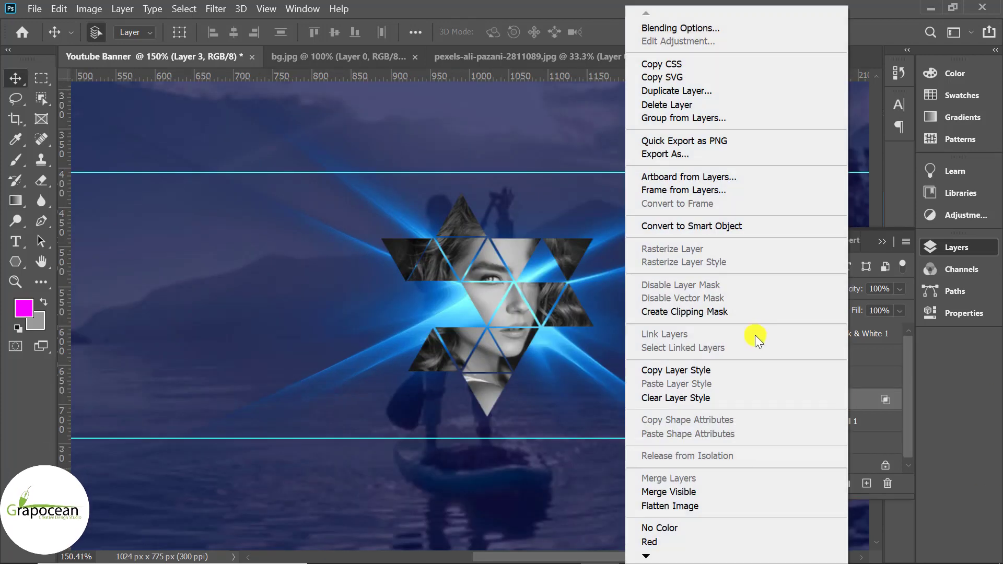
pyautogui.click(713, 226)
pyautogui.click(216, 9)
pyautogui.moveTo(230, 202)
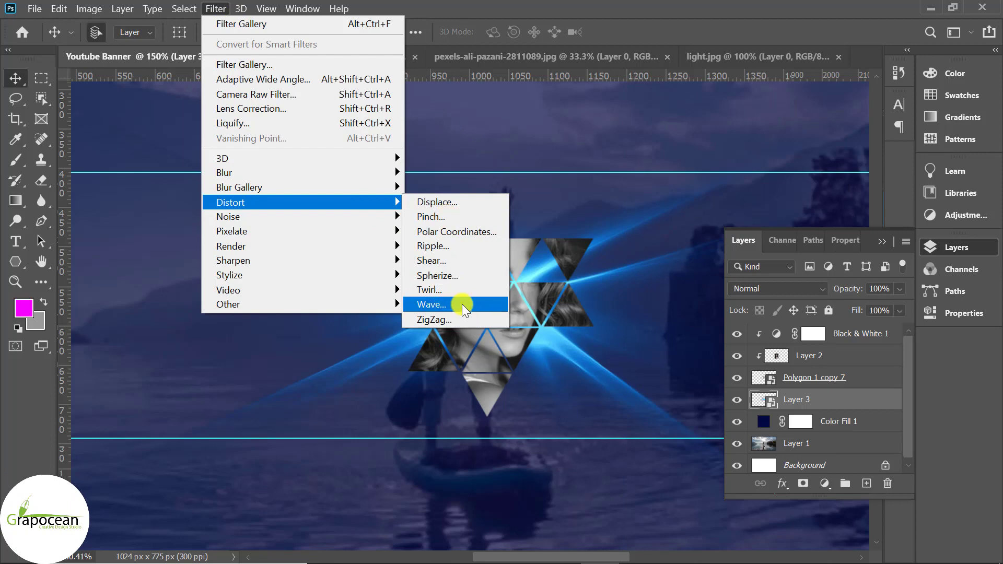
pyautogui.click(463, 290)
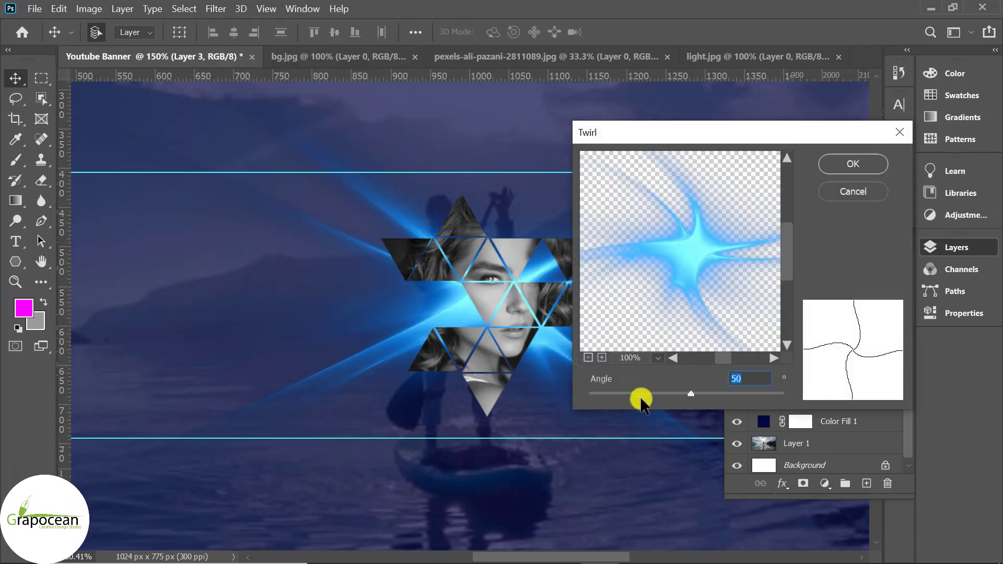
pyautogui.moveTo(689, 395); pyautogui.dragTo(745, 393)
pyautogui.click(856, 164)
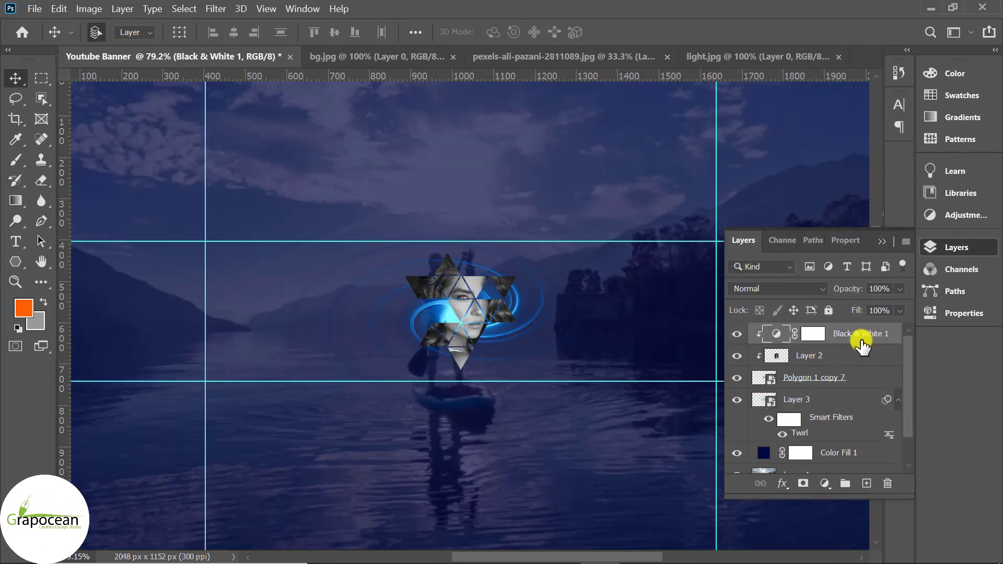
# - Switch to the Brush tool and browse the brush presets in Special Effects Brushes
pyautogui.click(16, 159)
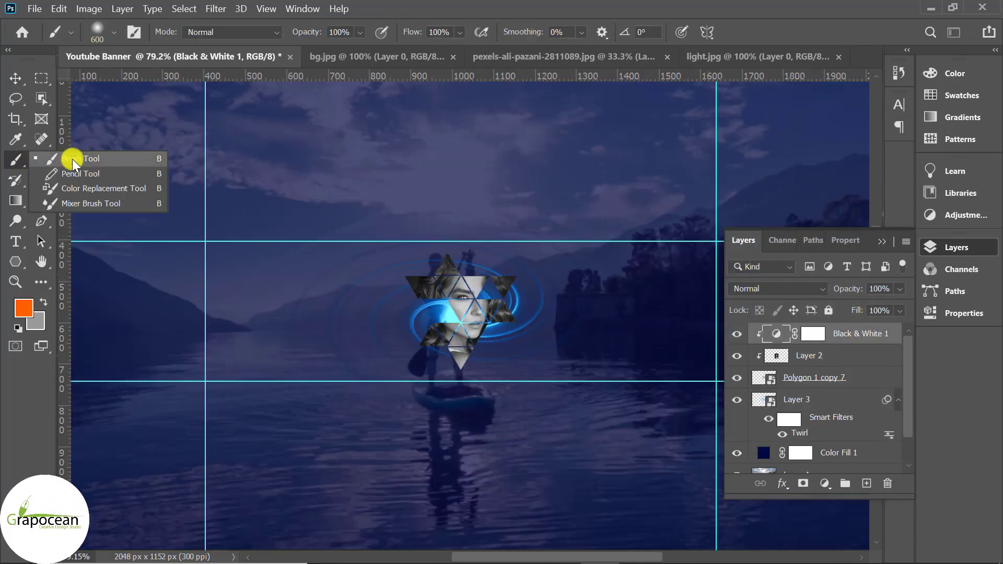
pyautogui.click(73, 159)
pyautogui.click(113, 32)
pyautogui.click(83, 237)
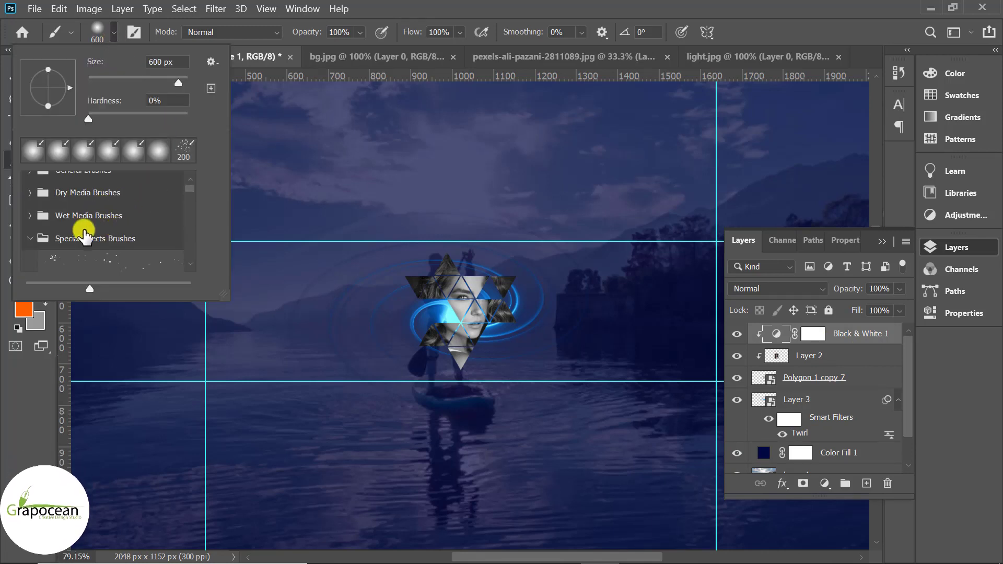
pyautogui.scroll(-1, 128, 255)
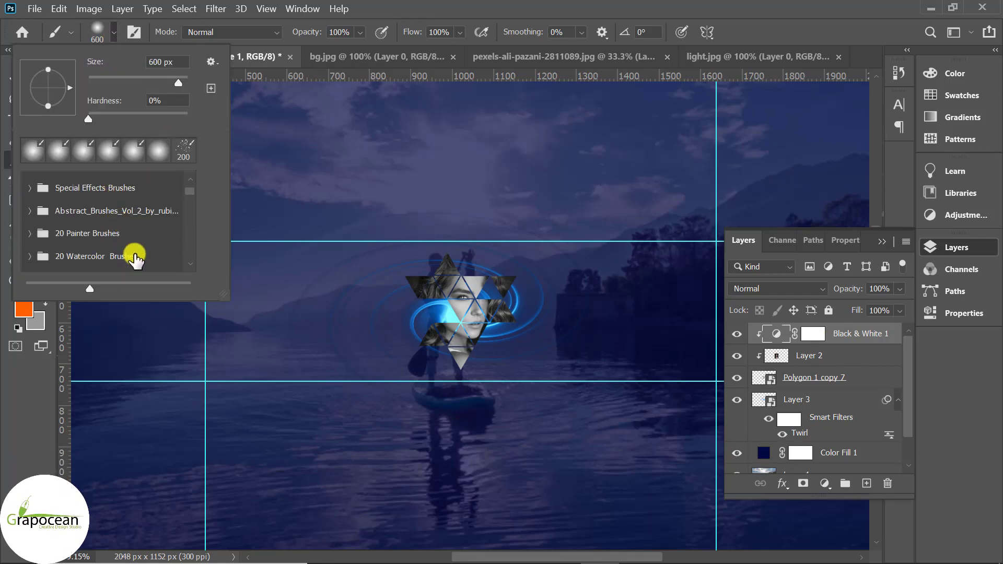
pyautogui.scroll(-1, 135, 259)
pyautogui.scroll(-1, 144, 261)
pyautogui.scroll(-1, 148, 261)
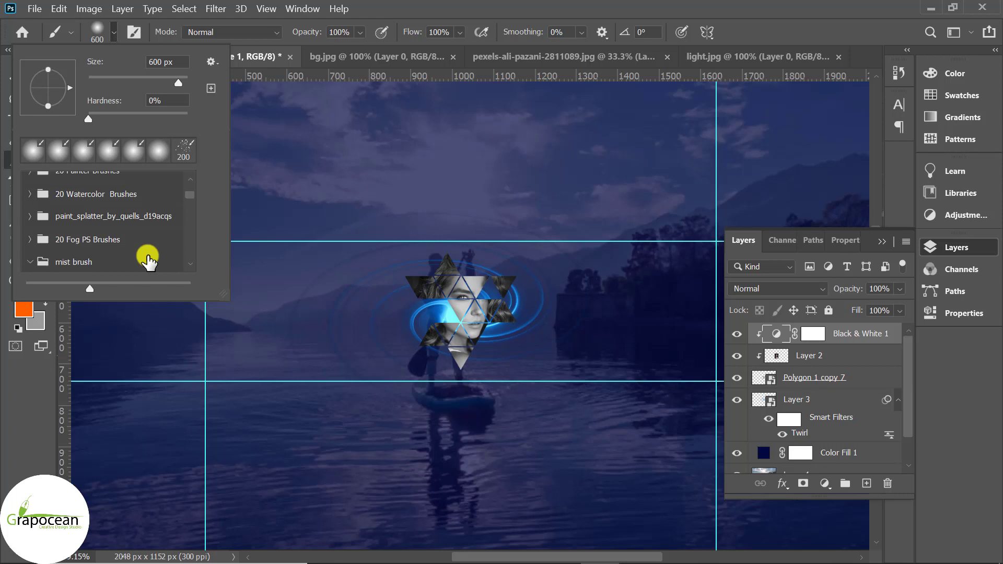
pyautogui.scroll(1, 143, 256)
pyautogui.scroll(3, 144, 252)
pyautogui.scroll(1, 147, 241)
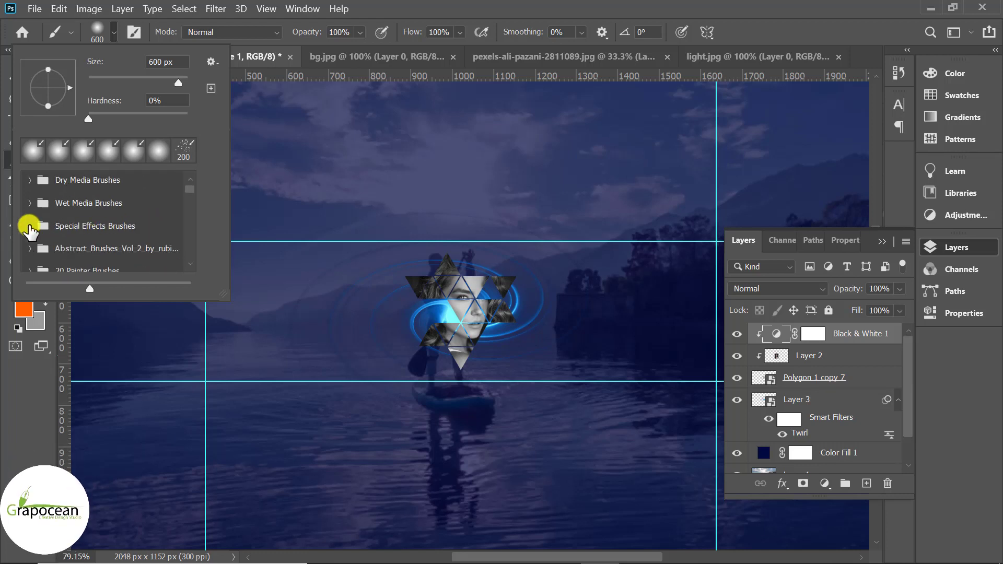
# - Browse the preset sets to 20 Watercolor Brushes and choose Watercolor 2
pyautogui.click(29, 226)
pyautogui.scroll(-2, 105, 237)
pyautogui.scroll(-3, 85, 241)
pyautogui.scroll(-3, 85, 240)
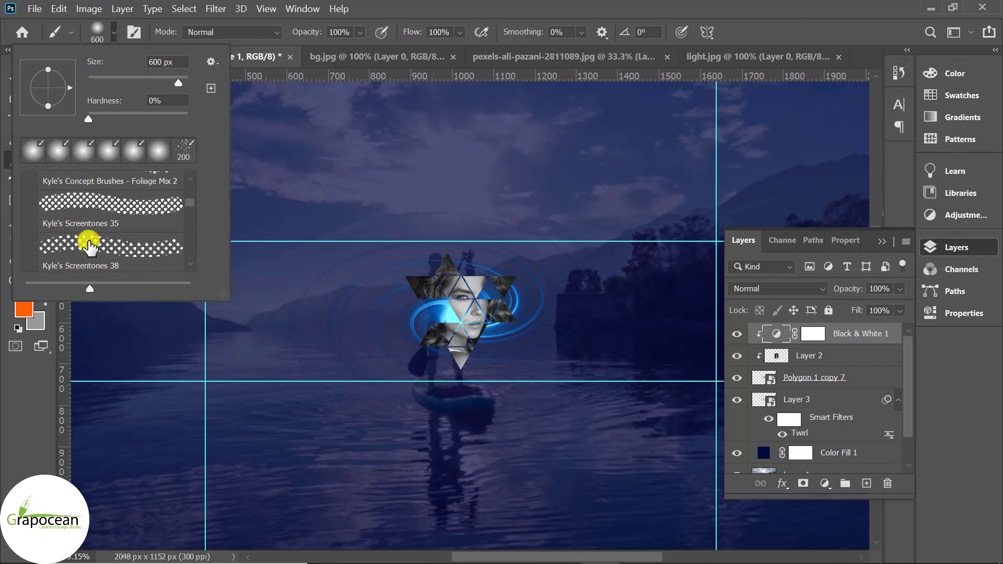
pyautogui.scroll(-3, 105, 245)
pyautogui.click(29, 198)
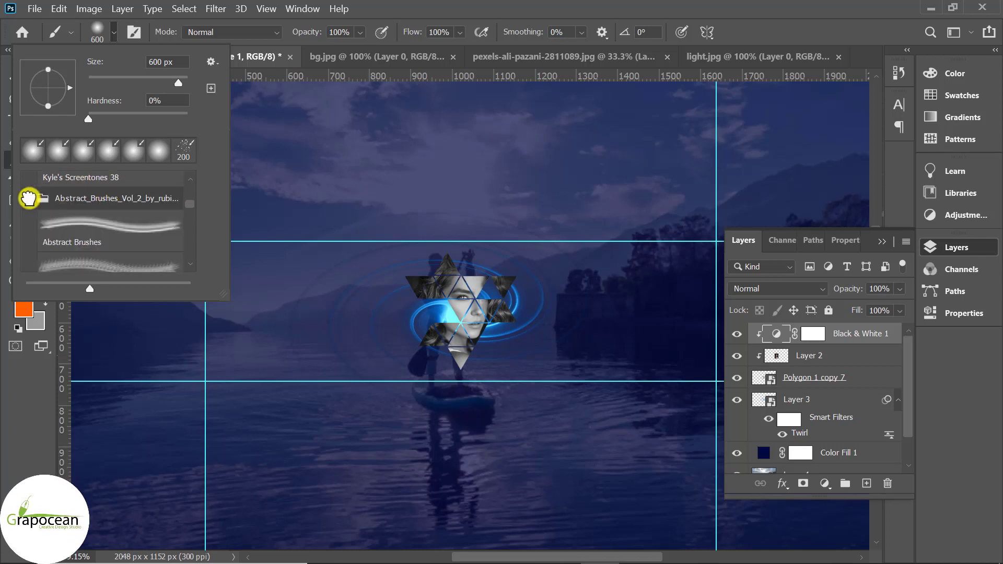
pyautogui.scroll(-1, 33, 255)
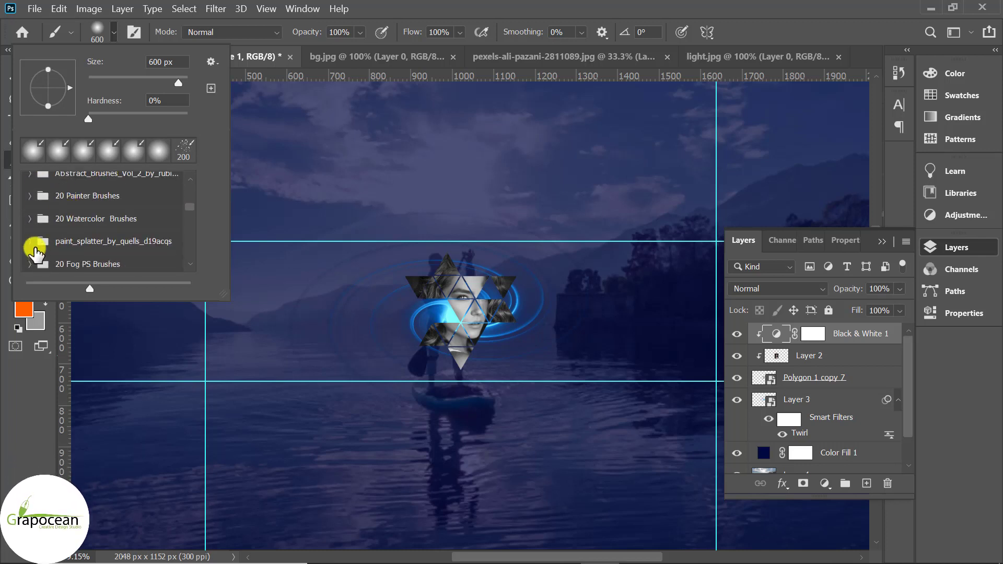
pyautogui.scroll(-1, 34, 250)
pyautogui.scroll(-1, 33, 251)
pyautogui.scroll(1, 33, 225)
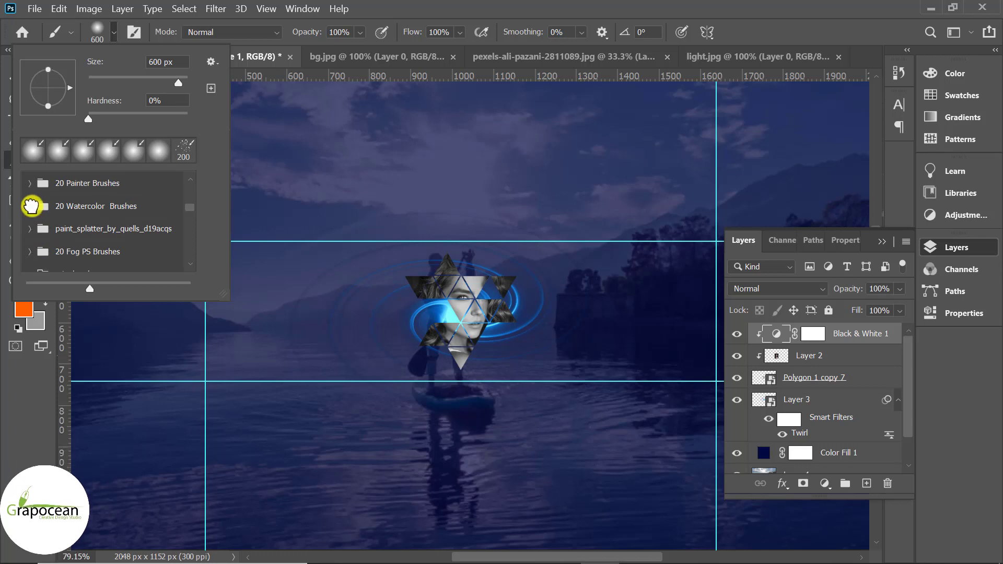
pyautogui.click(30, 207)
pyautogui.scroll(-2, 114, 233)
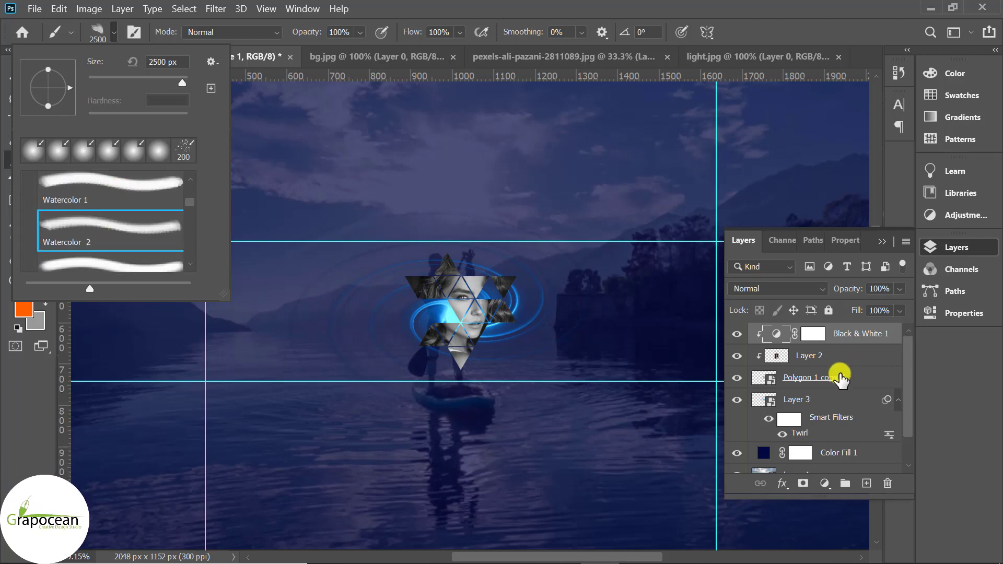
# - Dab an orange watercolour stroke on new Layer 4 left of the emblem, blended in Divide mode
pyautogui.click(866, 484)
pyautogui.press('[')
pyautogui.press('[')
pyautogui.press('[')
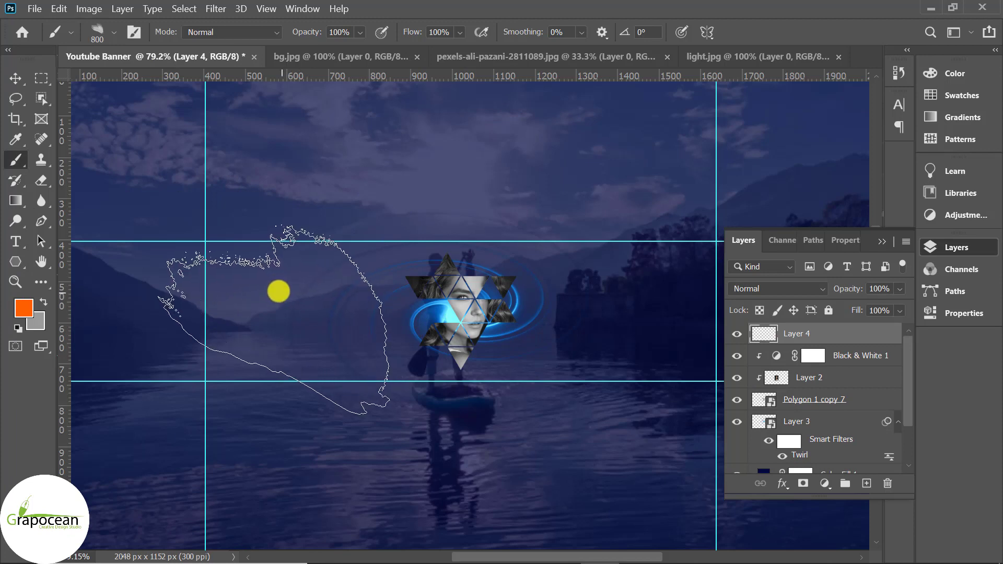
pyautogui.click(278, 291)
pyautogui.scroll(-2, 614, 396)
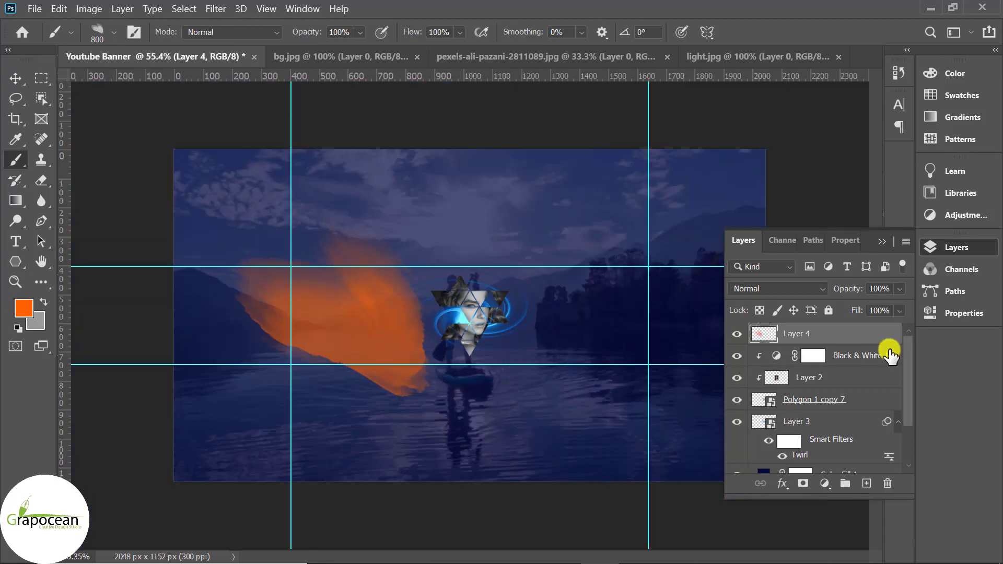
pyautogui.click(791, 296)
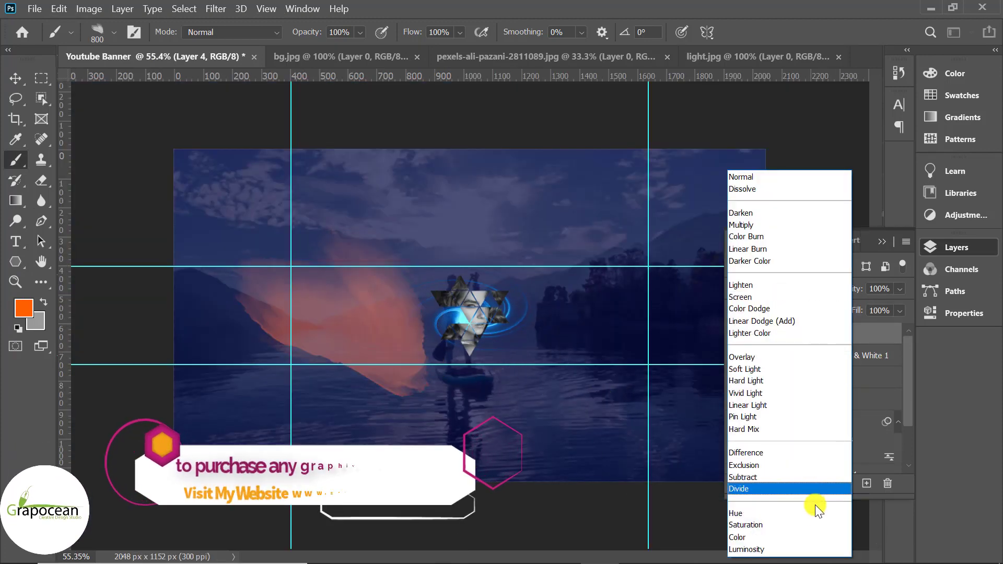
pyautogui.click(813, 486)
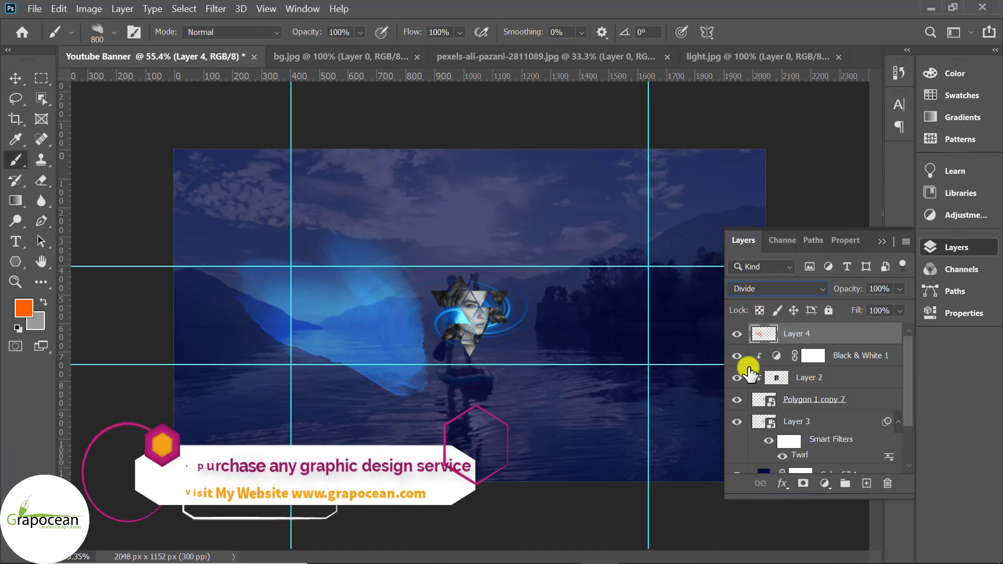
pyautogui.hotkey('ctrl', 't')
# - Rotate the blue watercolour stroke toward horizontal and move Layer 4 below Polygon 1 copy 7
pyautogui.moveTo(475, 418)
pyautogui.mouseDown()
pyautogui.moveTo(396, 286)
pyautogui.moveTo(298, 325)
pyautogui.mouseUp()
pyautogui.moveTo(515, 359)
pyautogui.mouseDown()
pyautogui.moveTo(515, 396)
pyautogui.moveTo(477, 455)
pyautogui.mouseUp()
pyautogui.moveTo(337, 348)
pyautogui.mouseDown()
pyautogui.moveTo(369, 330)
pyautogui.moveTo(358, 339)
pyautogui.mouseUp()
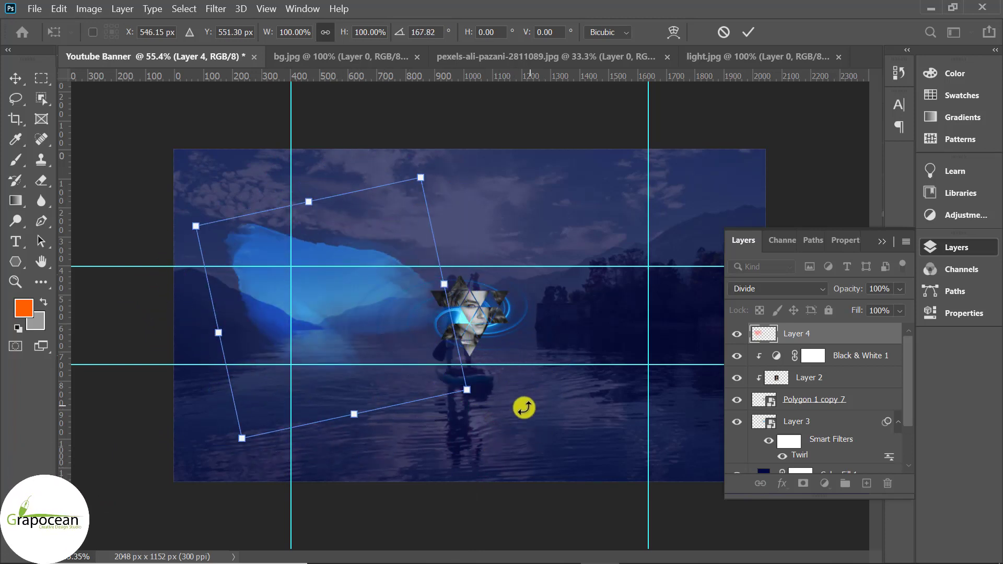
pyautogui.moveTo(395, 370); pyautogui.dragTo(448, 381)
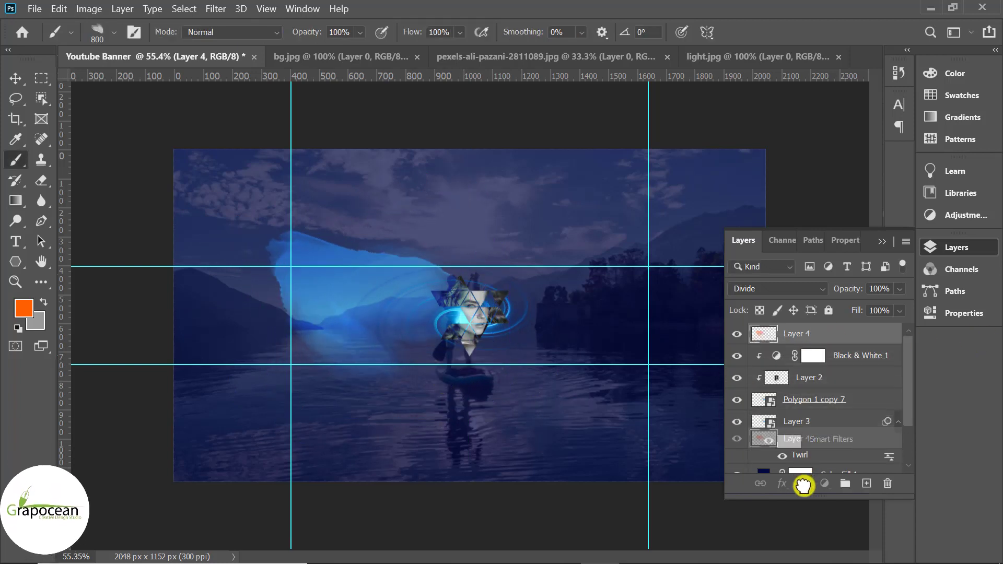
pyautogui.moveTo(822, 400); pyautogui.dragTo(814, 413)
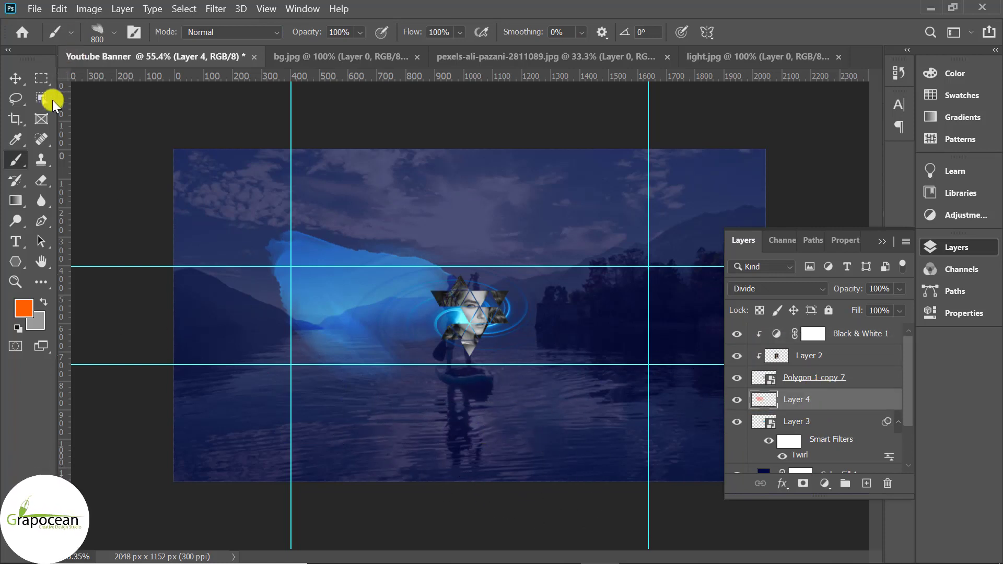
pyautogui.moveTo(908, 385); pyautogui.dragTo(908, 418)
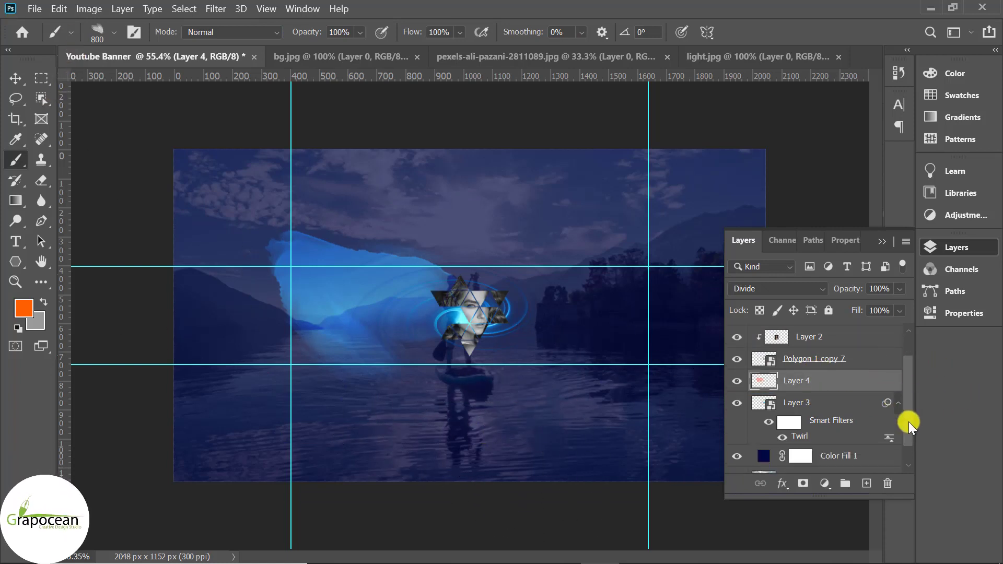
# - Mask Layer 4 to the full-width band between the horizontal guides
pyautogui.click(41, 77)
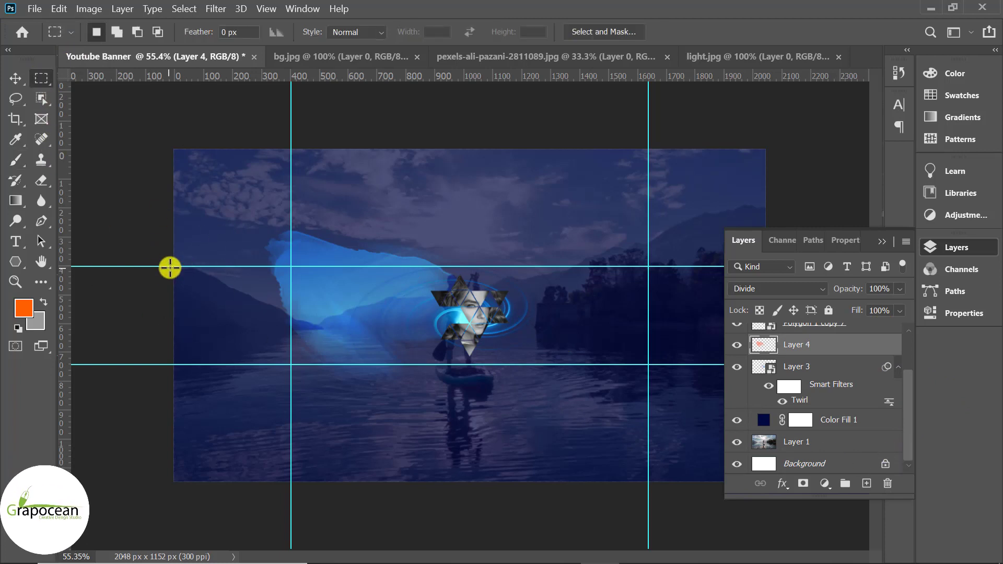
pyautogui.moveTo(168, 266)
pyautogui.mouseDown()
pyautogui.moveTo(924, 370)
pyautogui.moveTo(941, 356)
pyautogui.moveTo(904, 364)
pyautogui.mouseUp()
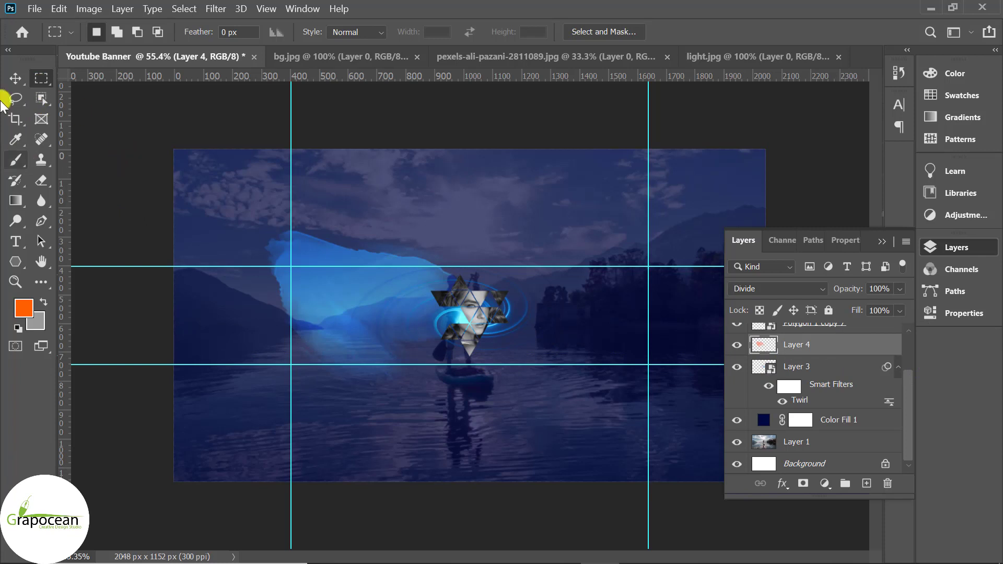
pyautogui.moveTo(357, 241); pyautogui.dragTo(328, 236)
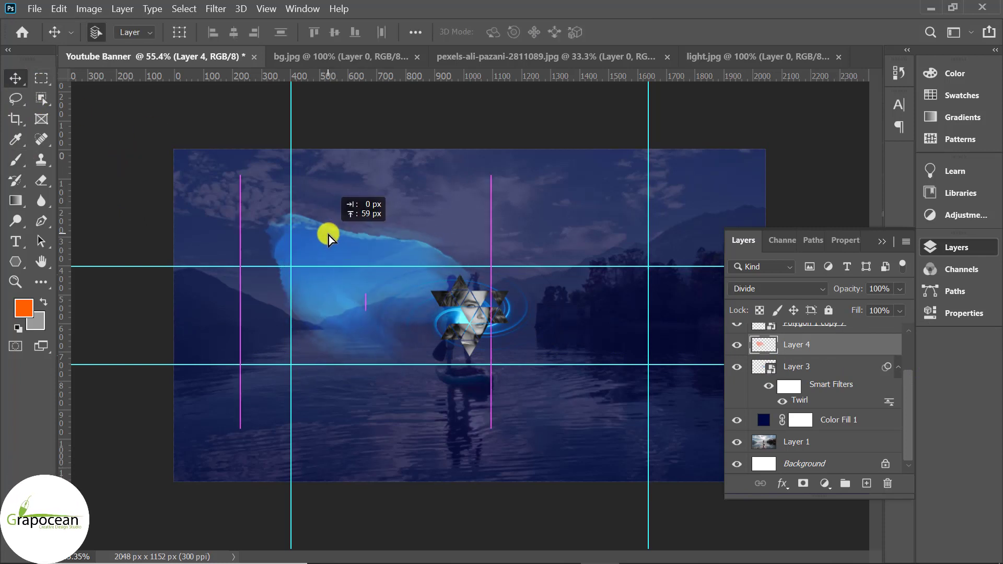
pyautogui.click(41, 78)
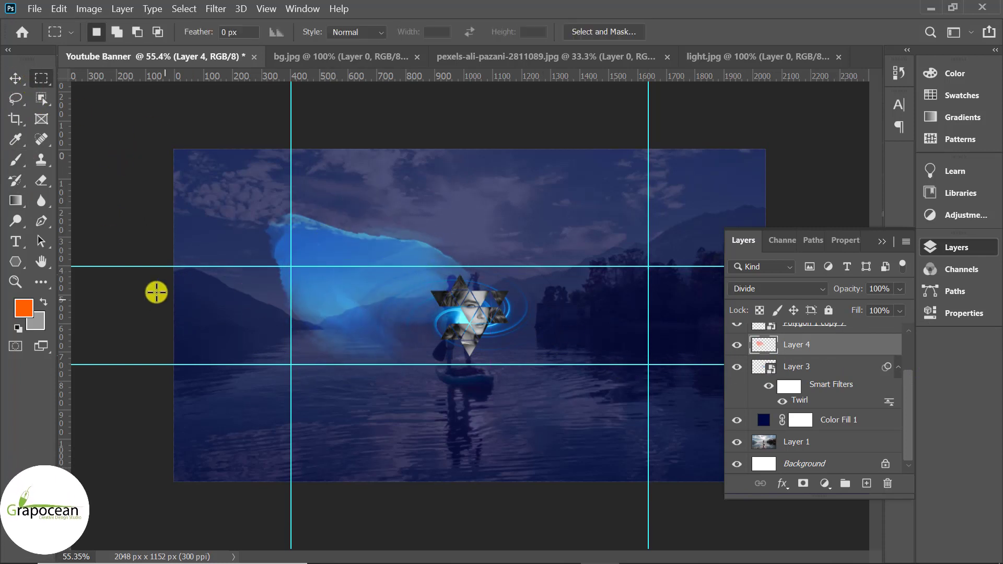
pyautogui.moveTo(737, 351); pyautogui.dragTo(822, 362)
pyautogui.click(804, 484)
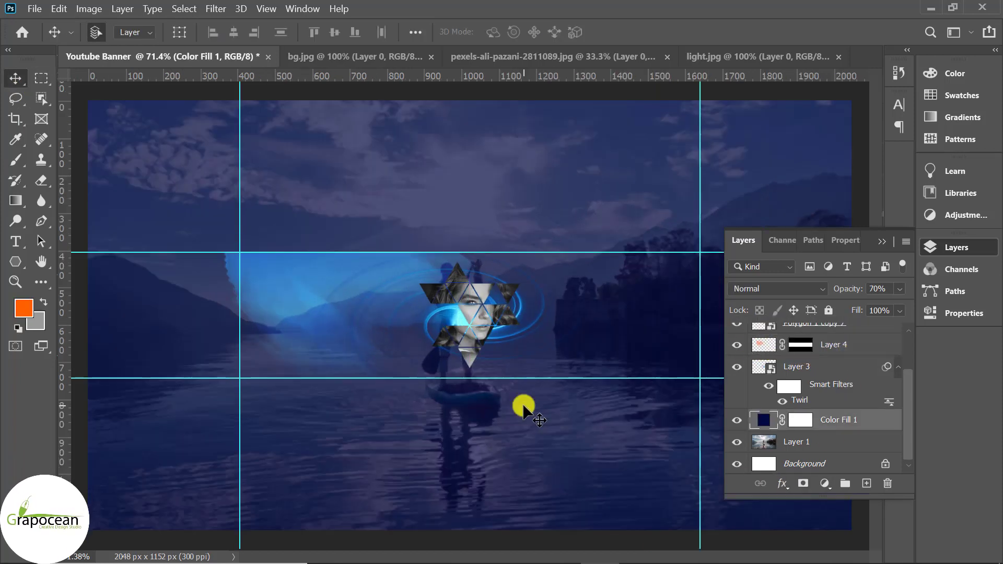
pyautogui.click(828, 392)
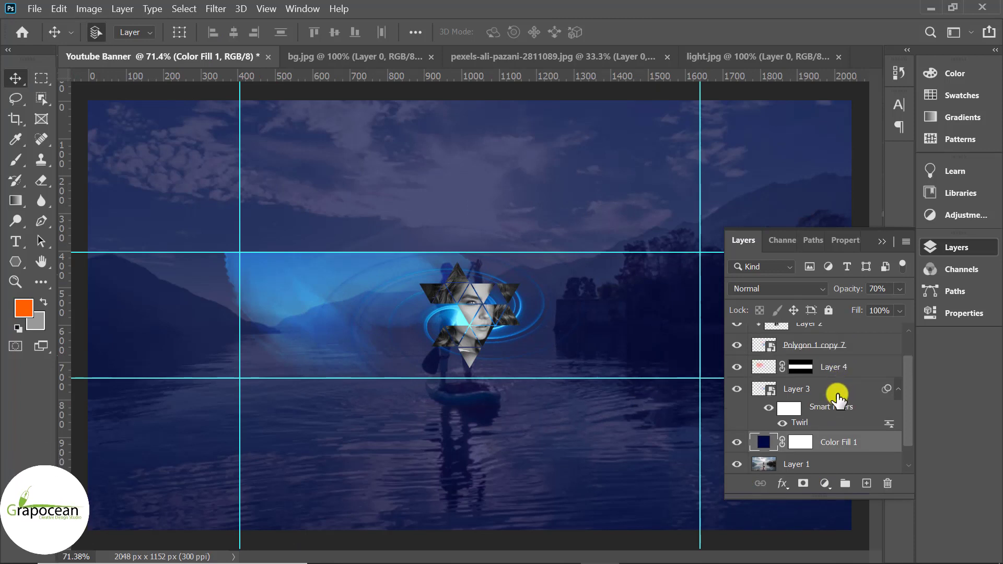
pyautogui.scroll(-1, 875, 470)
# - On a new layer above Layer 3, paint an orange watercolour stroke right of the emblem
pyautogui.hotkey('ctrl', 'shift', 'alt', 'n')
pyautogui.click(16, 160)
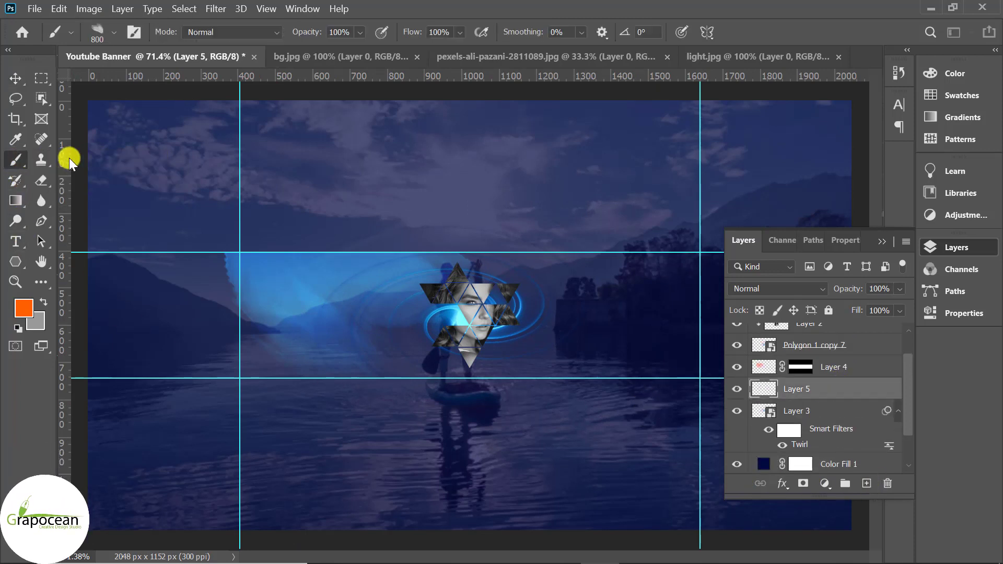
pyautogui.moveTo(318, 291)
pyautogui.mouseDown()
pyautogui.moveTo(404, 358)
pyautogui.moveTo(639, 415)
pyautogui.mouseUp()
pyautogui.hotkey('ctrl', 'z')
pyautogui.hotkey('ctrl', 'z')
pyautogui.moveTo(553, 360); pyautogui.dragTo(501, 333)
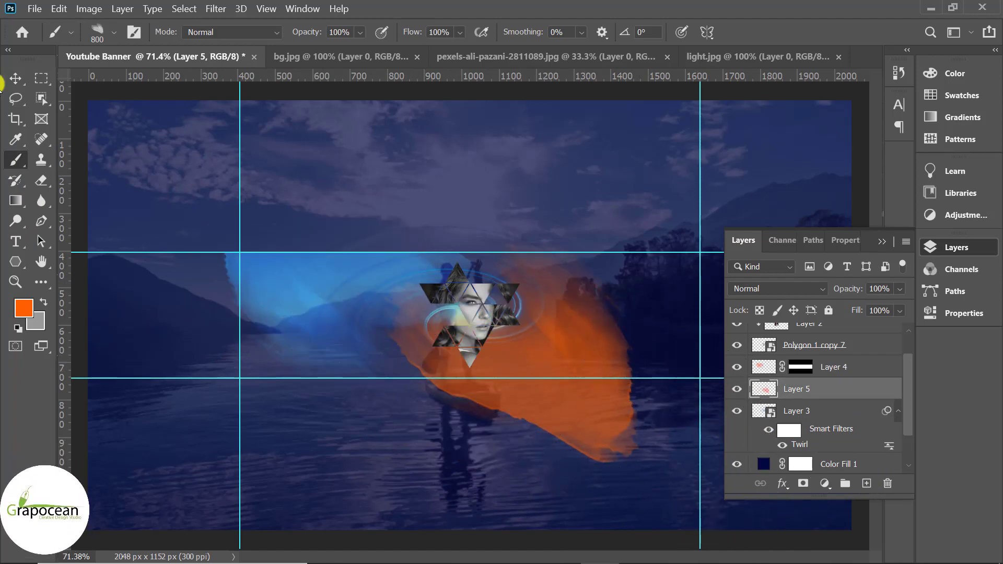
# - Shift the orange stroke right and up, and copy Layer 4's mask onto Layer 5
pyautogui.click(23, 82)
pyautogui.moveTo(616, 428); pyautogui.dragTo(674, 413)
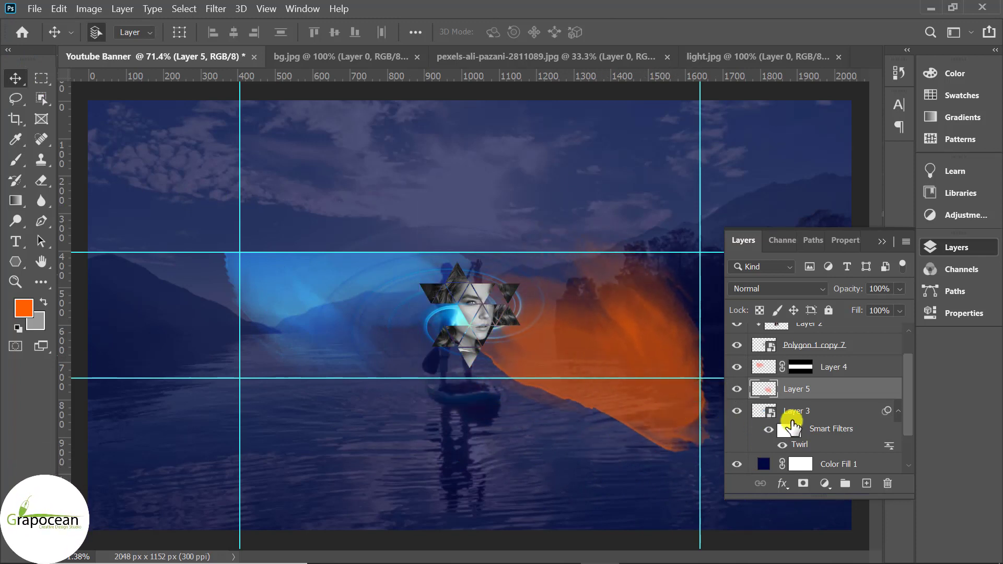
pyautogui.moveTo(799, 367); pyautogui.dragTo(800, 389)
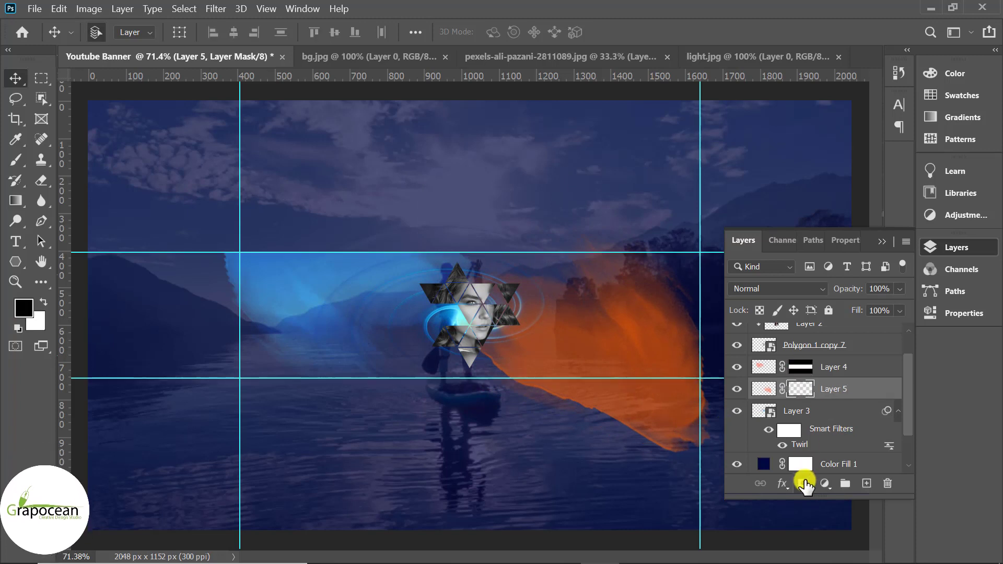
# - Set Layer 5 to Saturation blending and return Layer 4 to Normal after trying modes
pyautogui.hotkey('ctrl', '-')
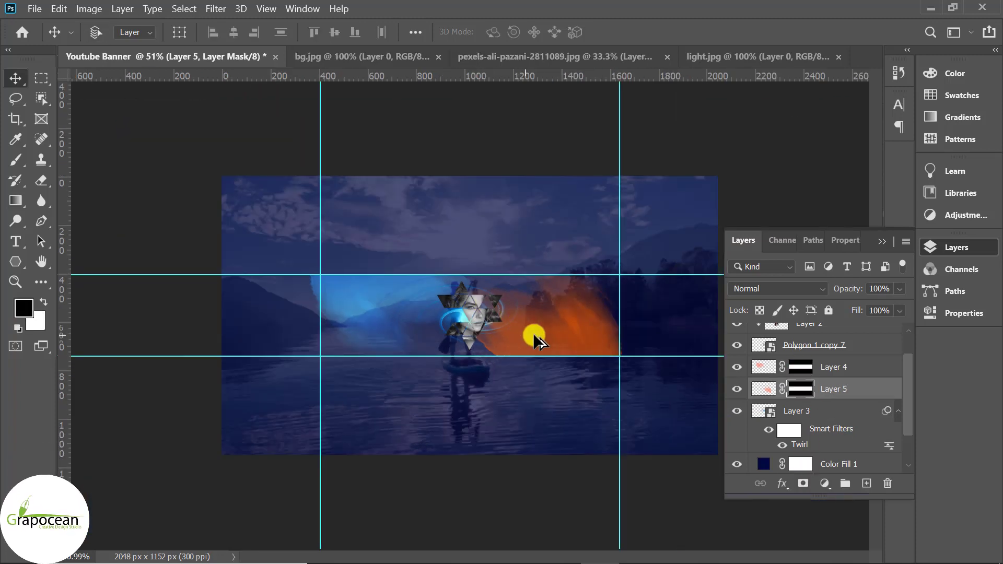
pyautogui.hotkey('ctrl', '+')
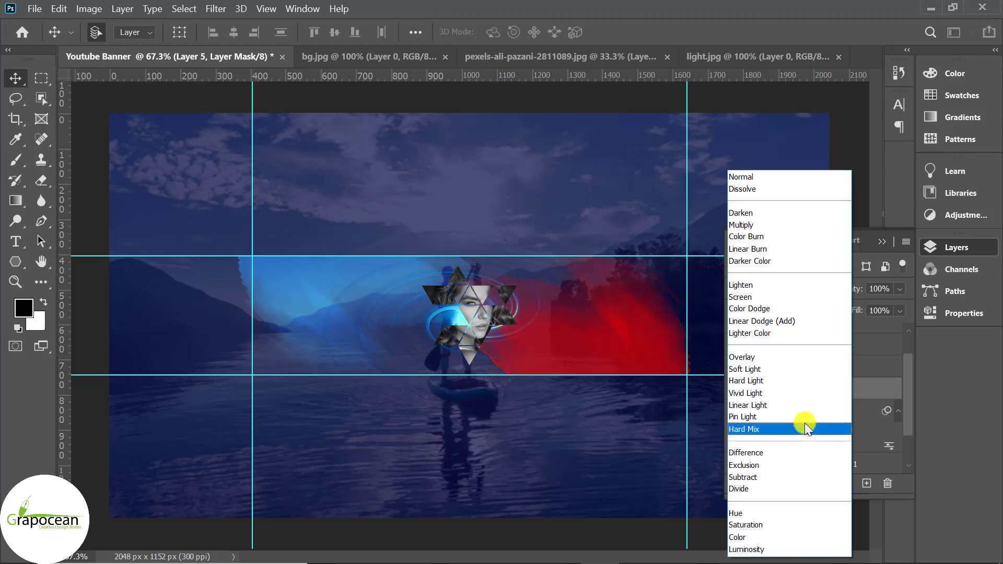
pyautogui.click(789, 525)
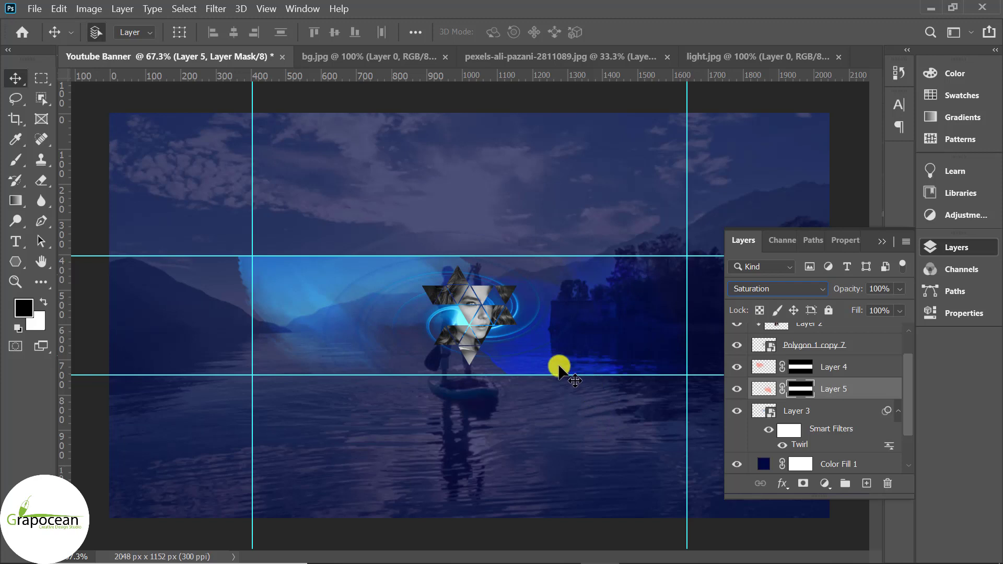
pyautogui.click(760, 287)
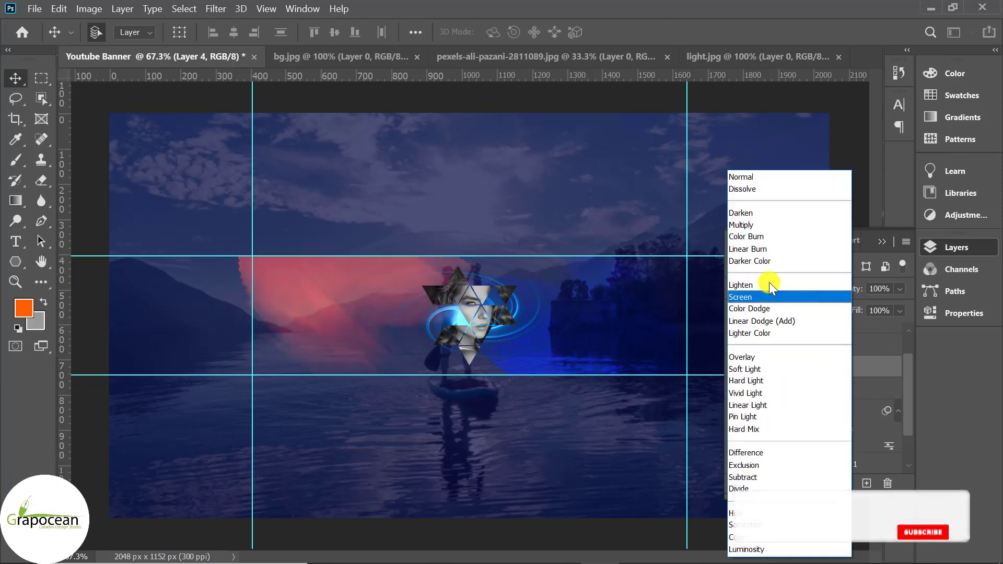
pyautogui.click(782, 177)
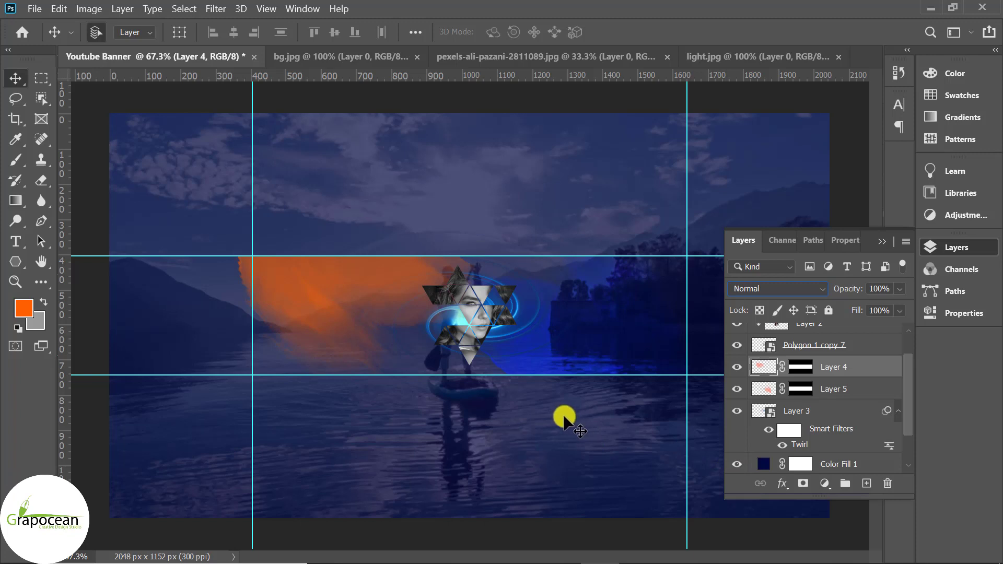
# - Select the Color Fill 1 layer and toggle the layout guides off and on
pyautogui.keyDown('ctrl'); pyautogui.click(525, 447); pyautogui.keyUp('ctrl')
pyautogui.scroll(-3, 530, 436)
pyautogui.hotkey('ctrl', ';')
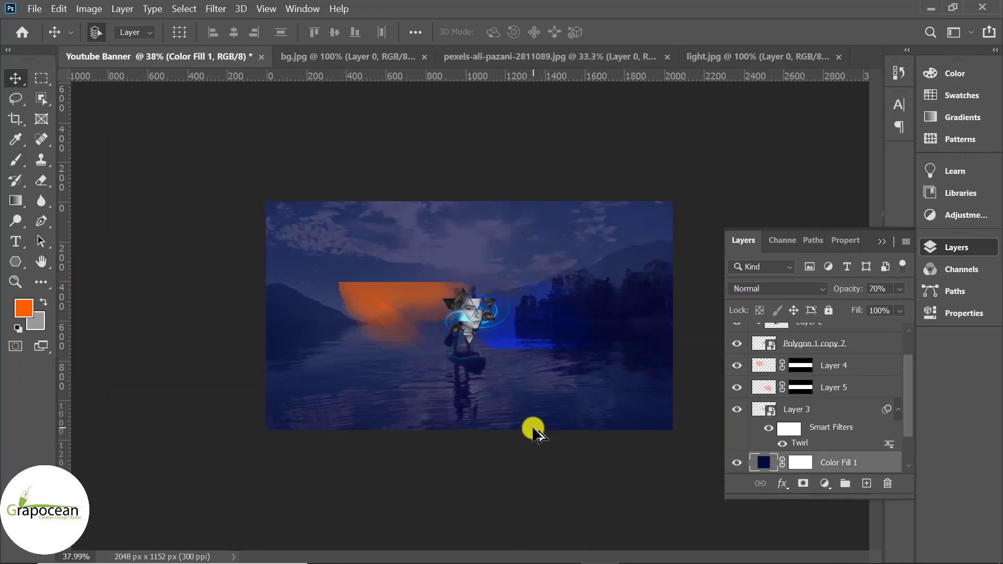
pyautogui.hotkey('ctrl', ';')
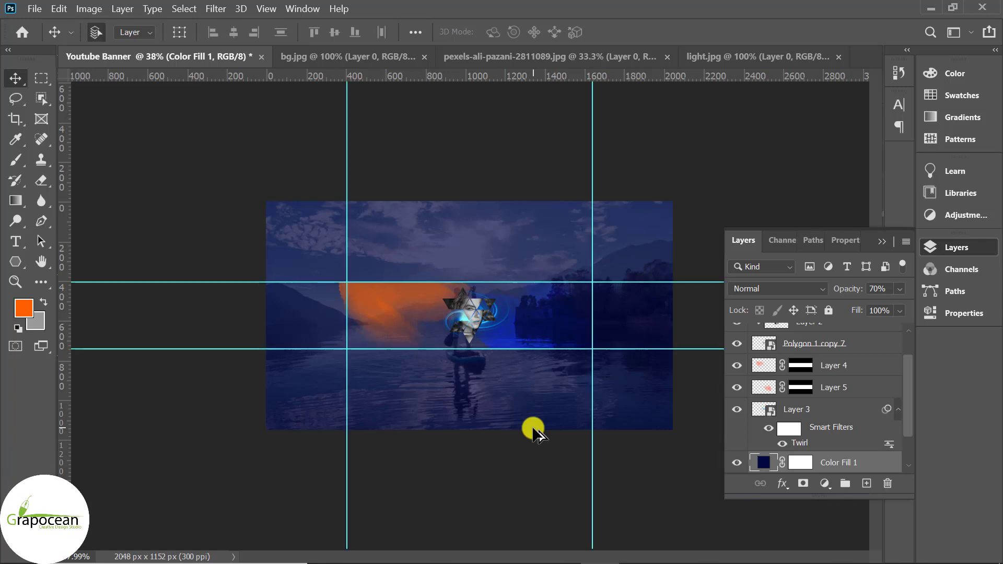
pyautogui.hotkey('ctrl', ';')
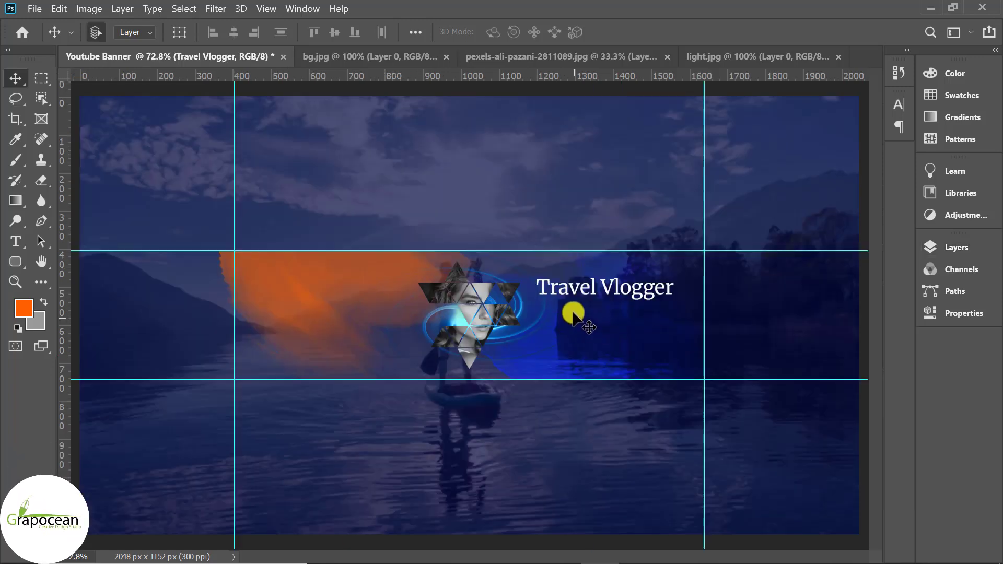
# - Draw a rounded rectangle around the Travel Vlogger title
pyautogui.scroll(3, 571, 314)
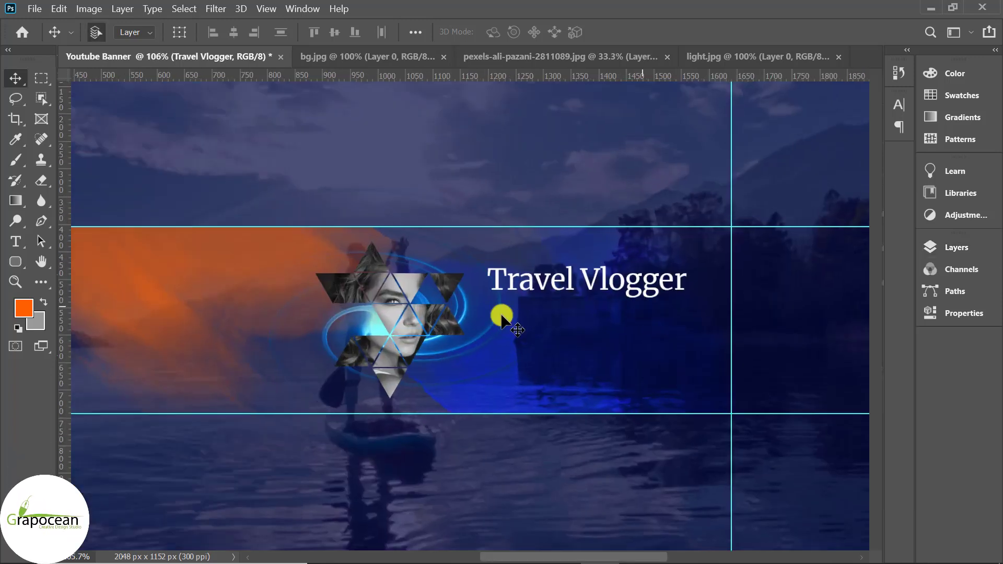
pyautogui.click(17, 262)
pyautogui.click(97, 275)
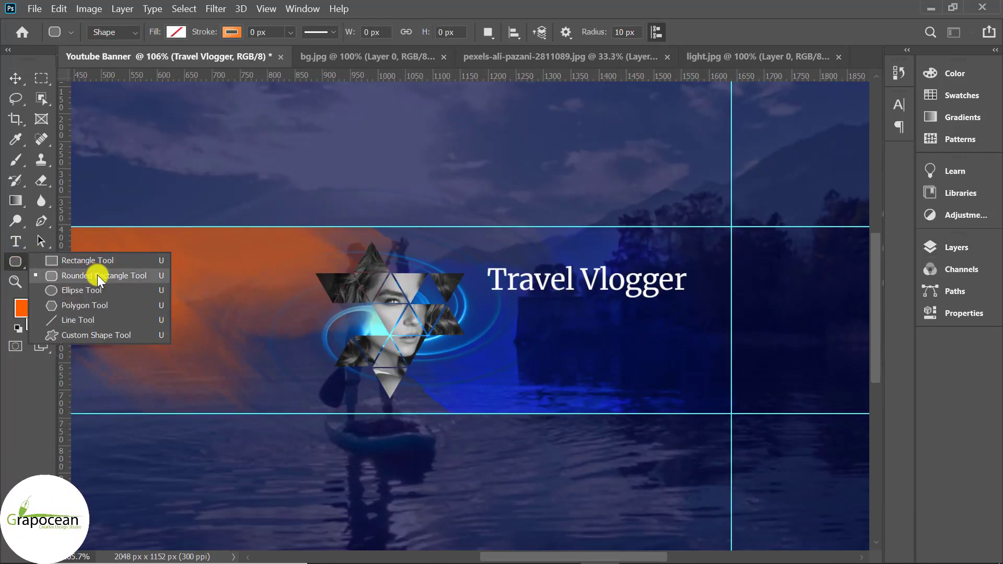
pyautogui.moveTo(483, 265); pyautogui.dragTo(695, 299)
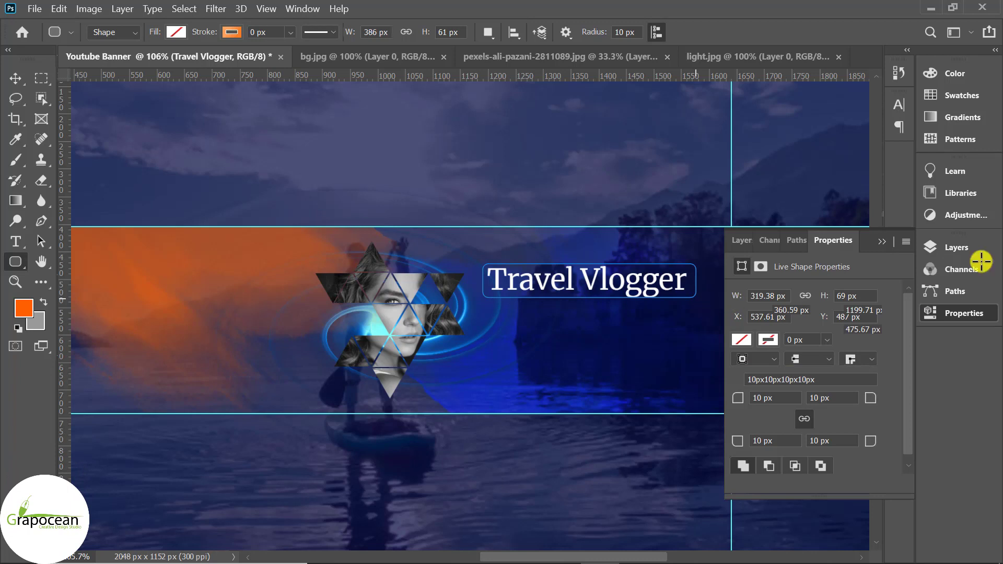
pyautogui.click(887, 239)
# - Give the rectangle no outline and a purple gradient fill, and place it beneath the title
pyautogui.click(230, 32)
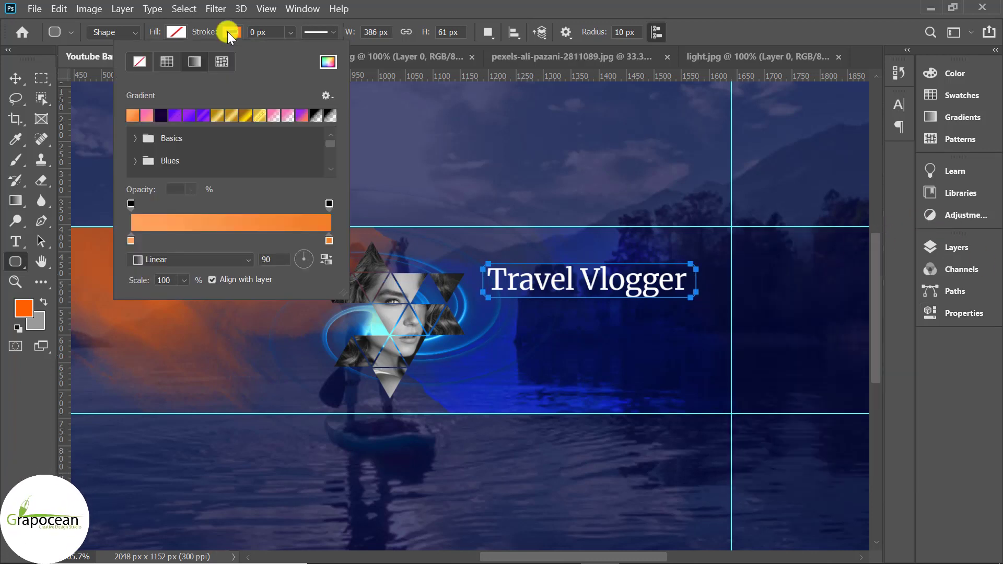
pyautogui.click(202, 115)
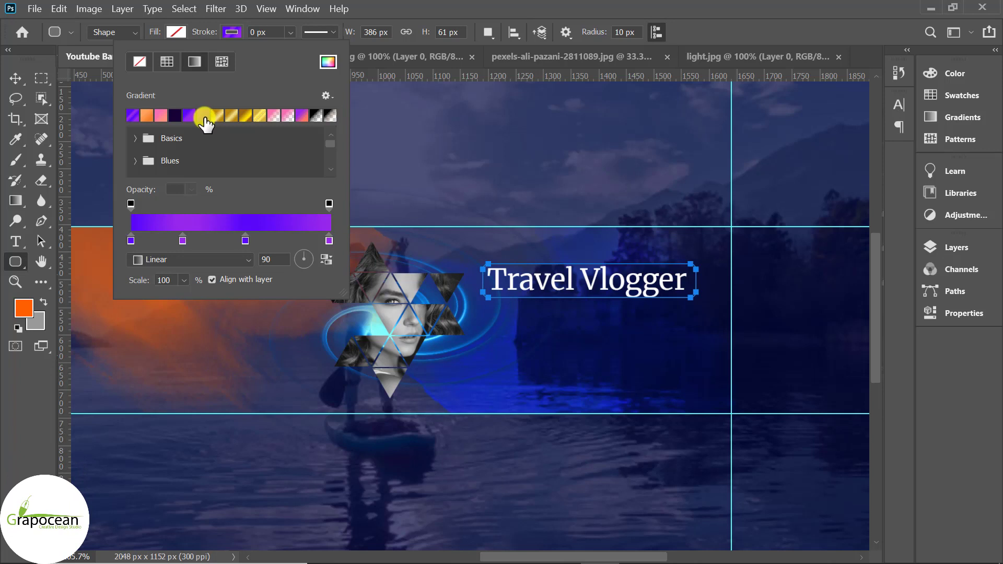
pyautogui.click(230, 33)
pyautogui.click(140, 61)
pyautogui.click(176, 32)
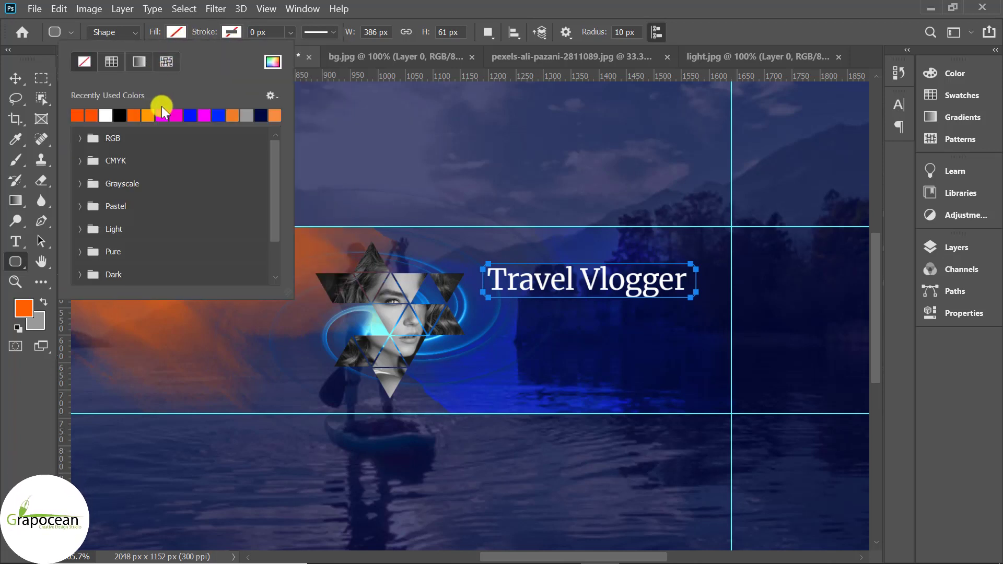
pyautogui.click(132, 61)
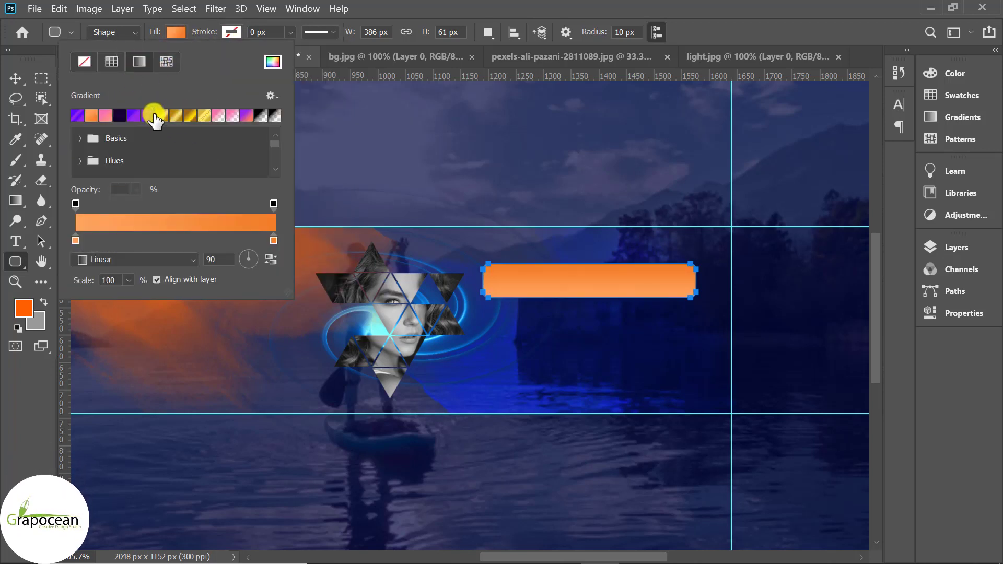
pyautogui.click(145, 114)
pyautogui.click(15, 78)
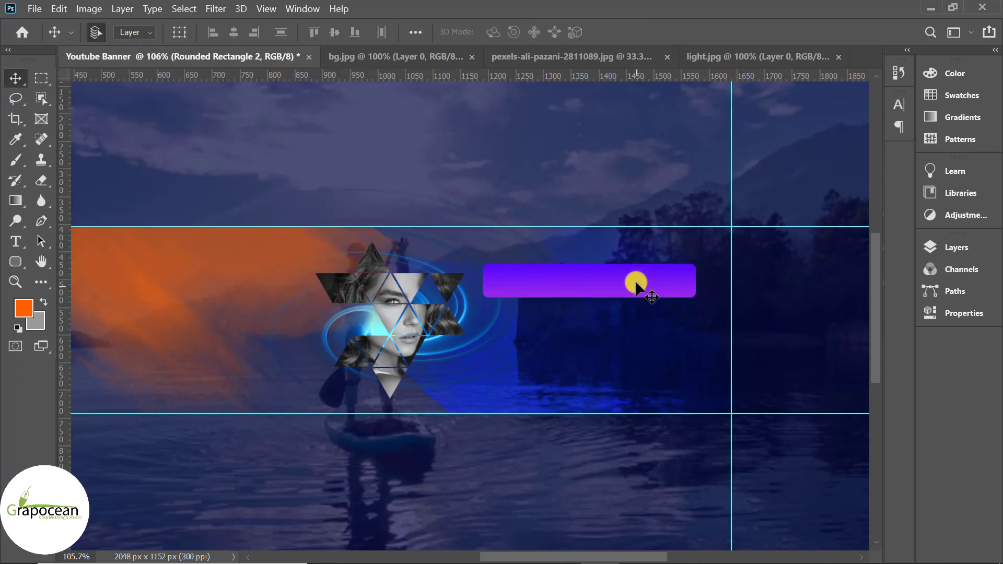
pyautogui.hotkey('ctrl', '[')
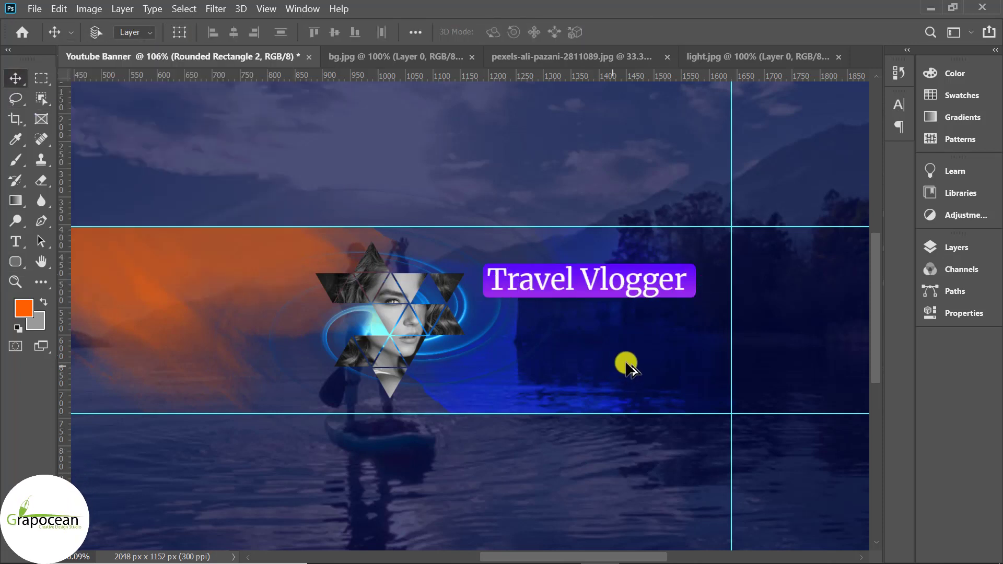
pyautogui.scroll(-3, 627, 366)
# - Set the badge rectangle's blend mode to Color, then Luminosity, and fit the banner in view
pyautogui.scroll(2, 637, 365)
pyautogui.scroll(1, 649, 374)
pyautogui.click(961, 249)
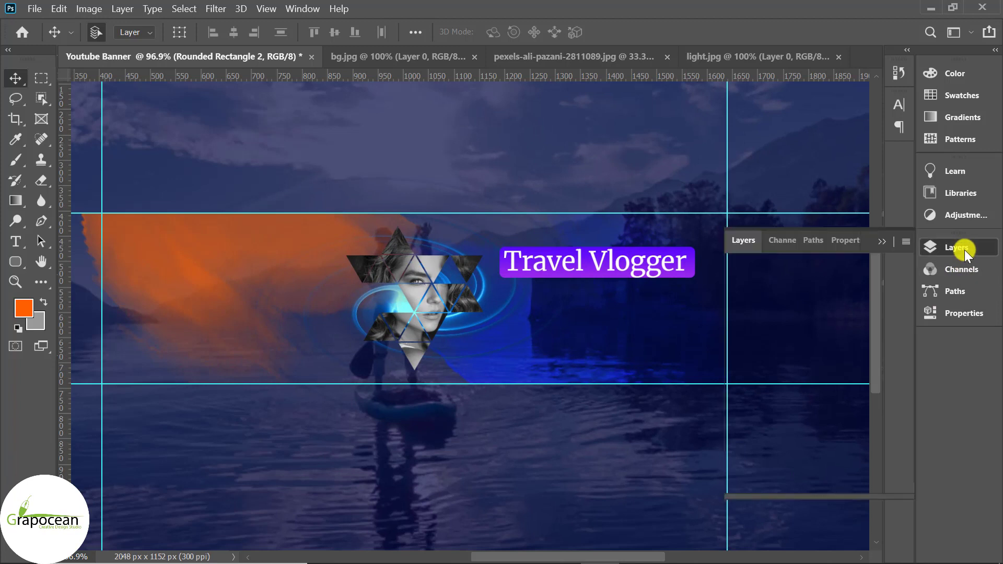
pyautogui.click(800, 290)
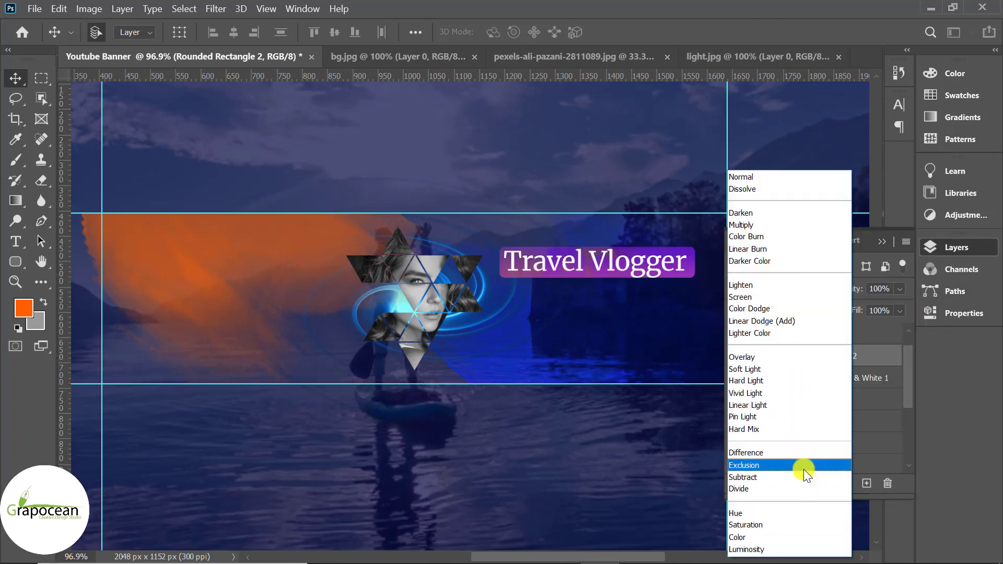
pyautogui.click(803, 537)
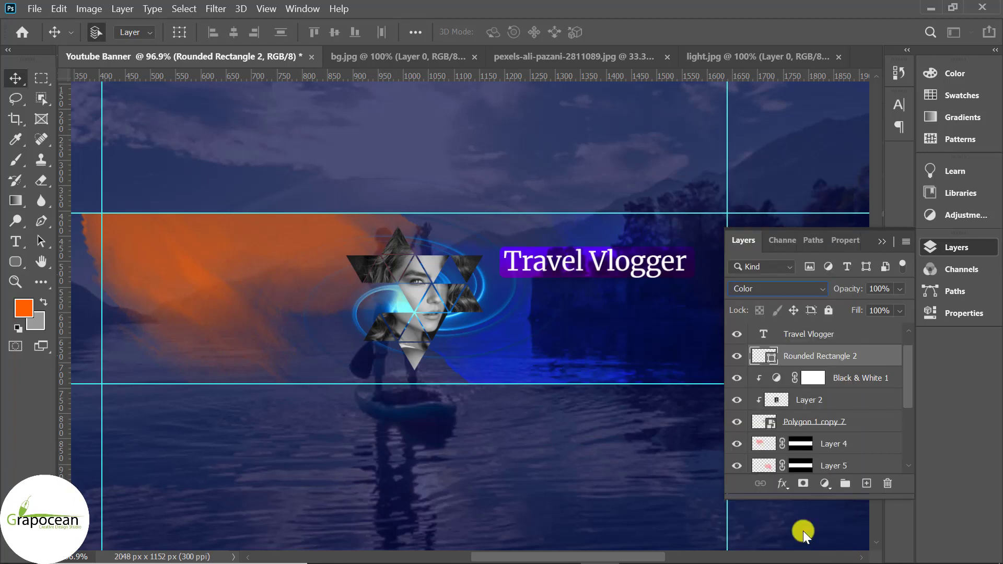
pyautogui.click(776, 288)
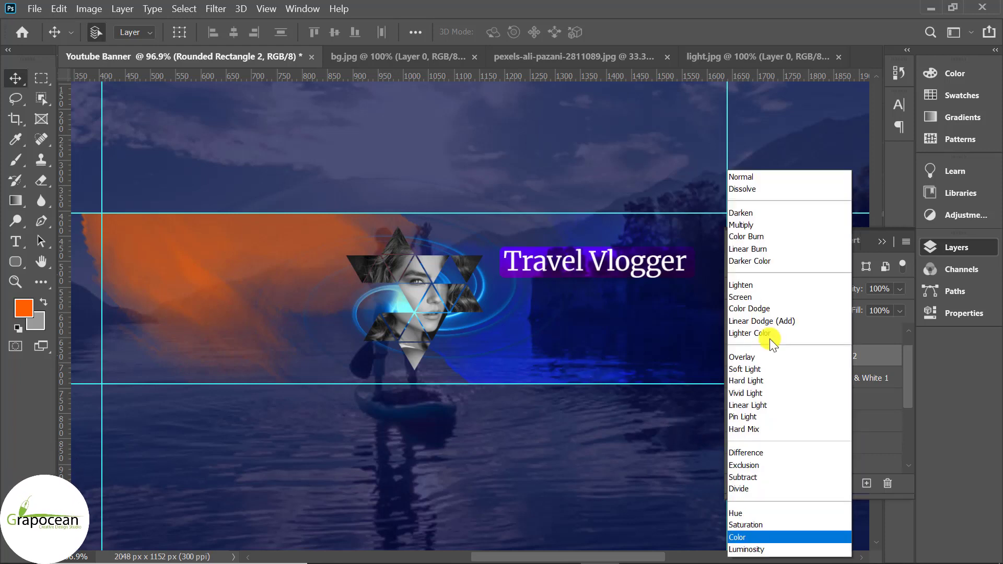
pyautogui.click(792, 549)
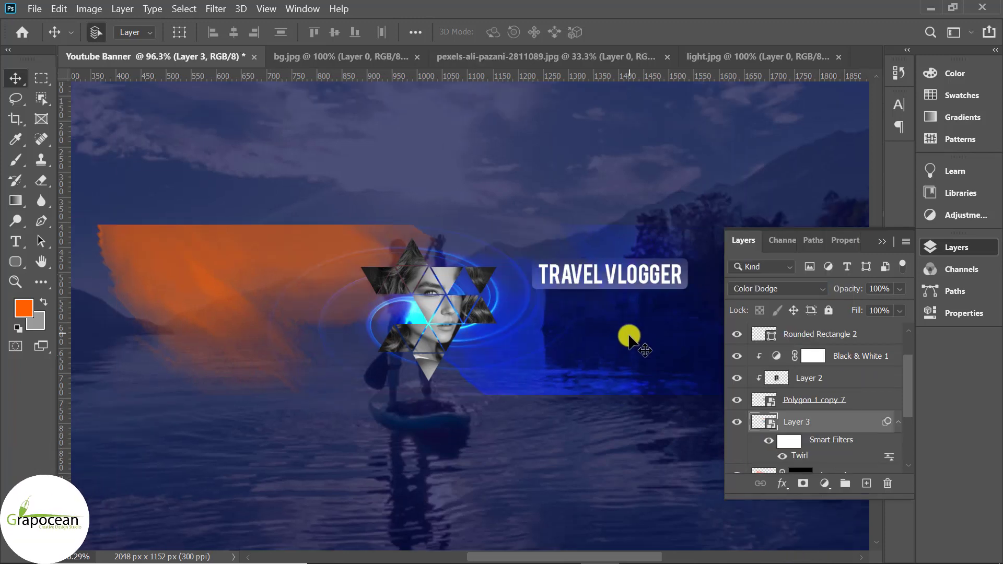
pyautogui.hotkey('ctrl', '0')
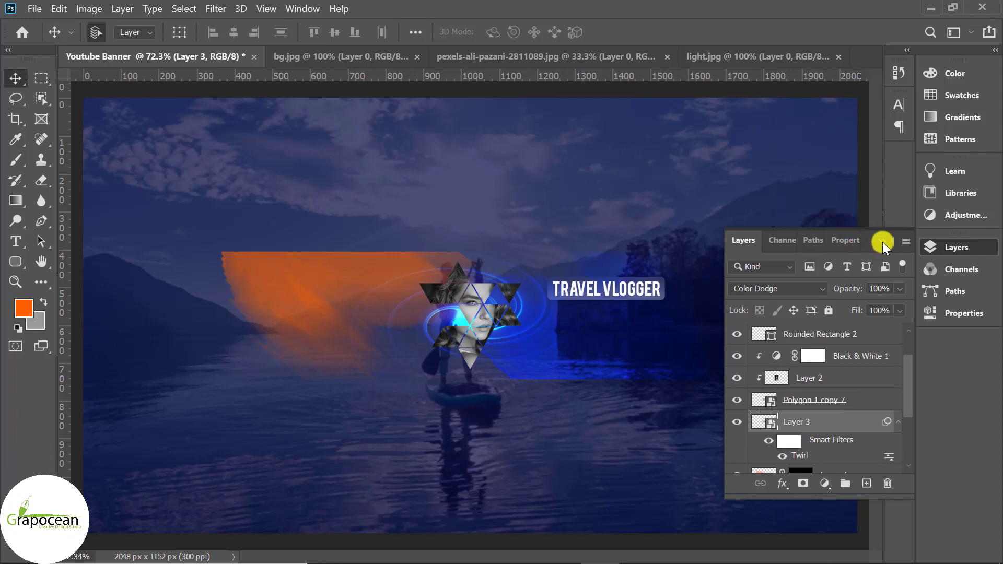
pyautogui.click(883, 243)
pyautogui.scroll(3, 761, 297)
# - Start a Roboto text line below the title at half size, 6.24 pt
pyautogui.click(15, 241)
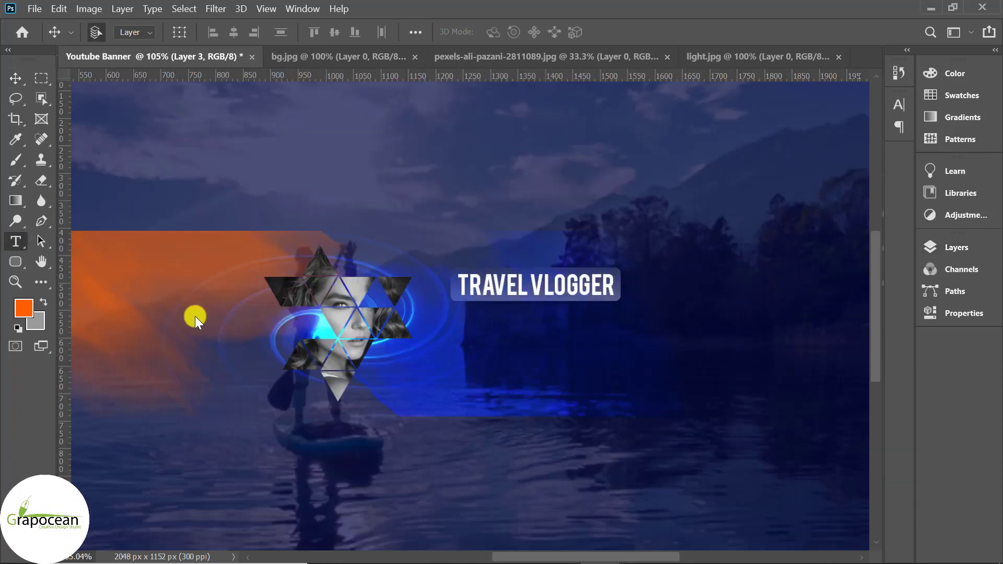
pyautogui.click(647, 434)
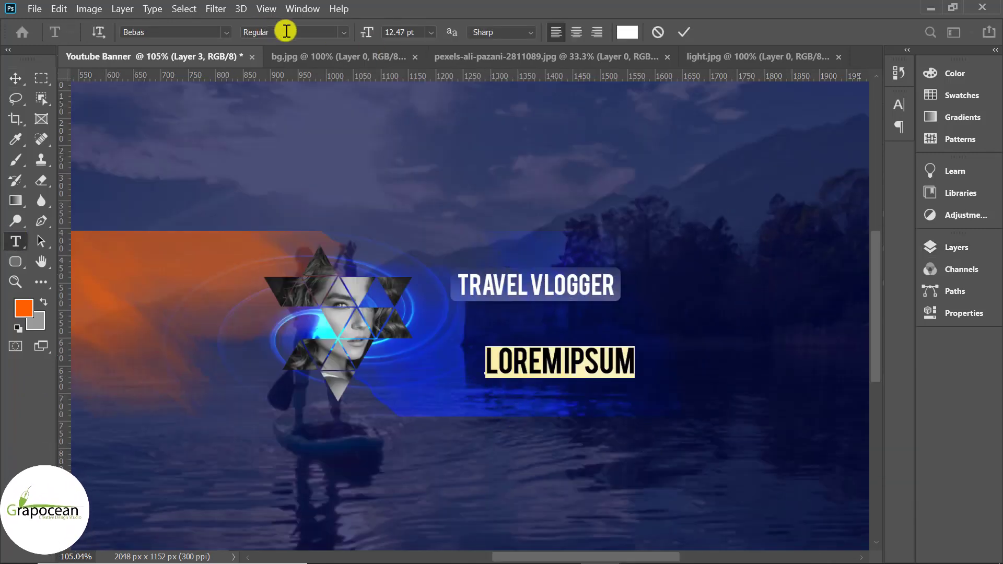
pyautogui.click(342, 30)
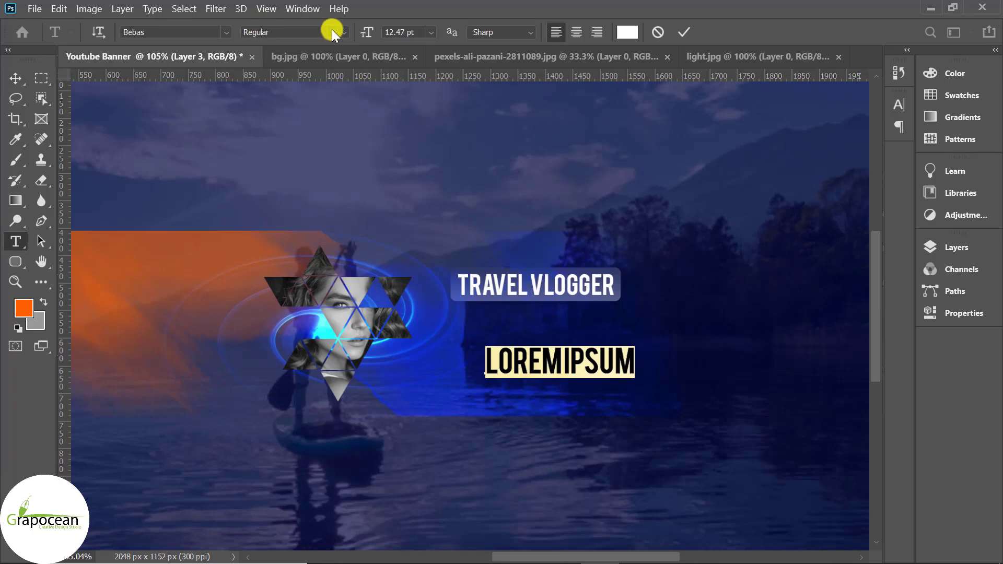
pyautogui.click(225, 32)
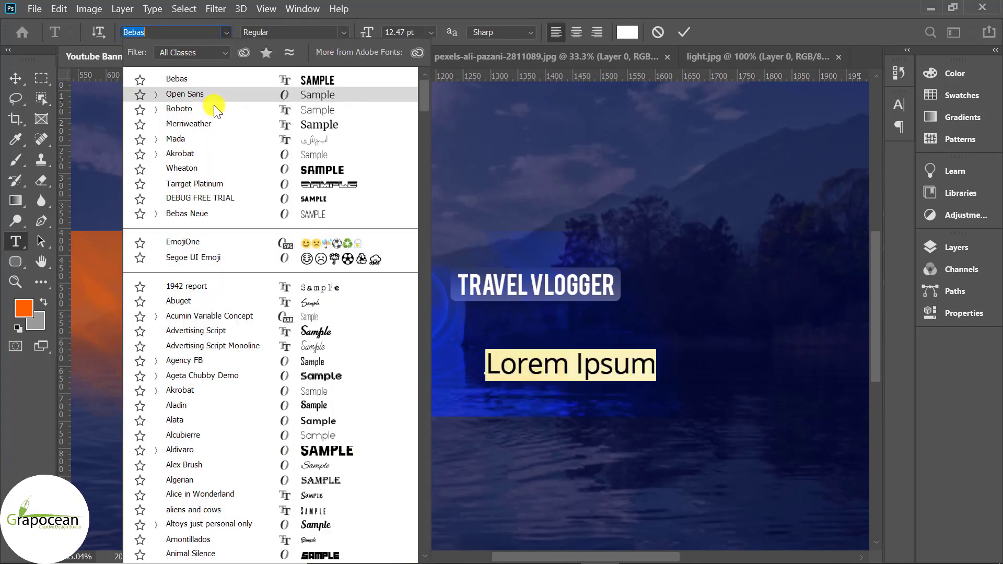
pyautogui.click(214, 105)
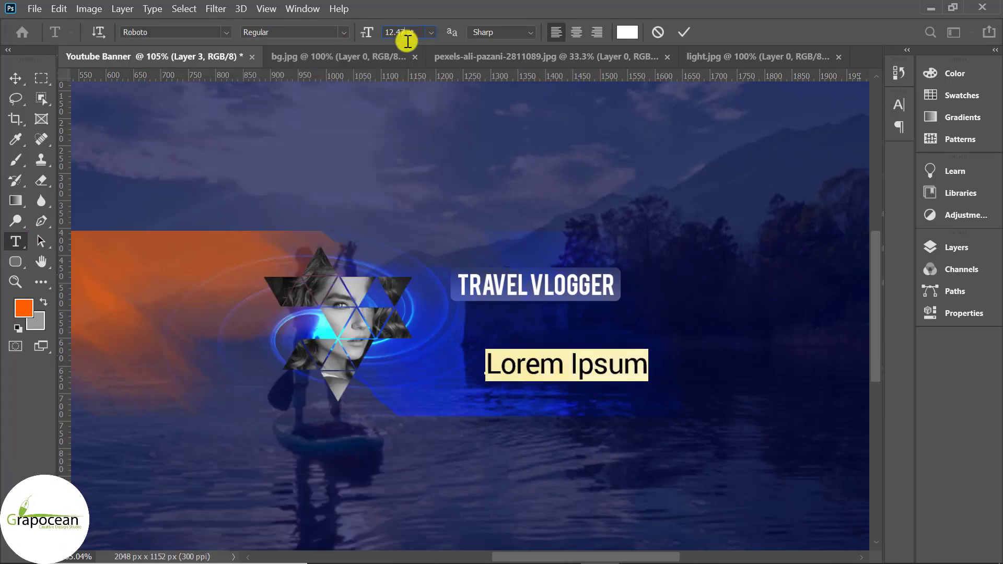
pyautogui.write('/2')
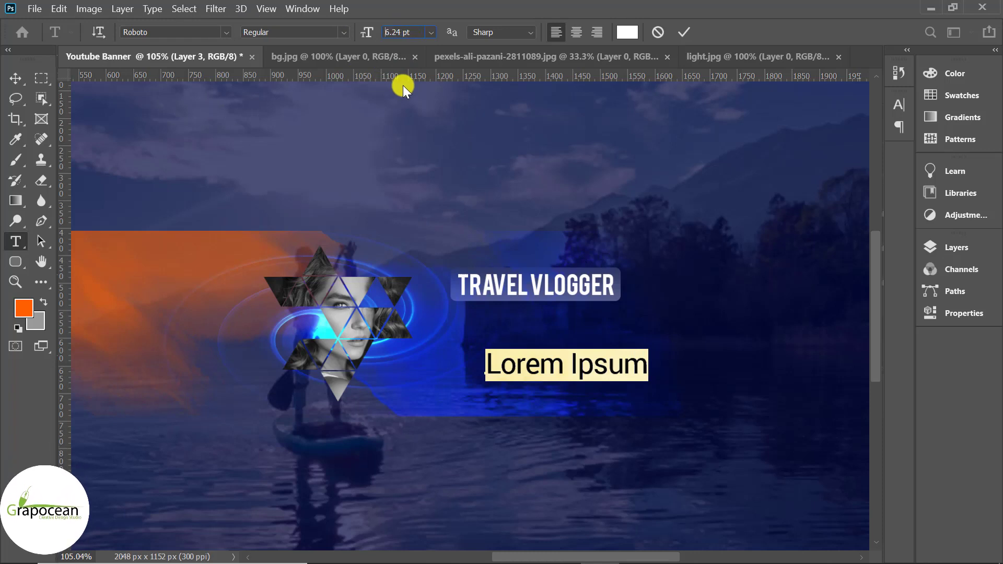
pyautogui.press('Return')
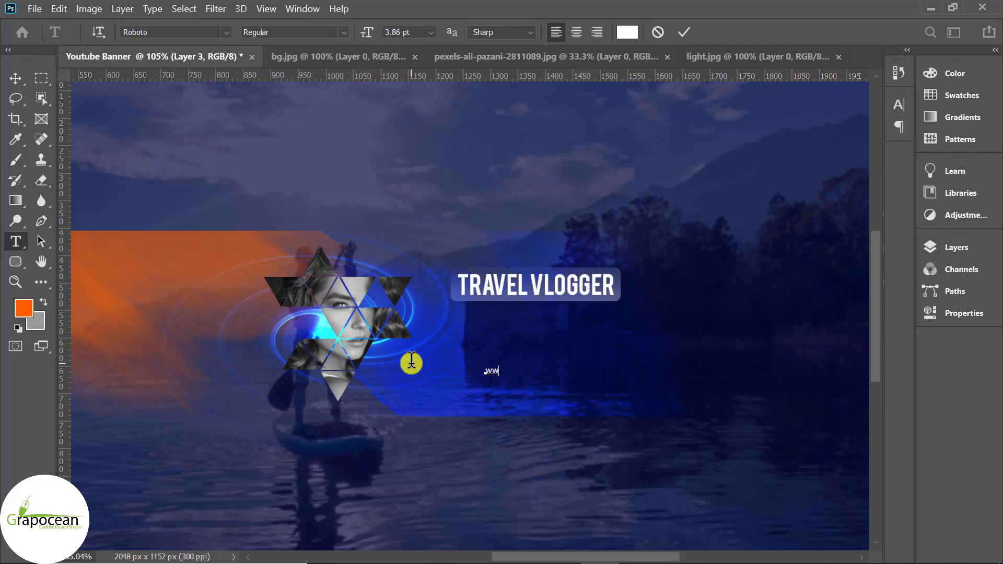
pyautogui.write('w.gra')
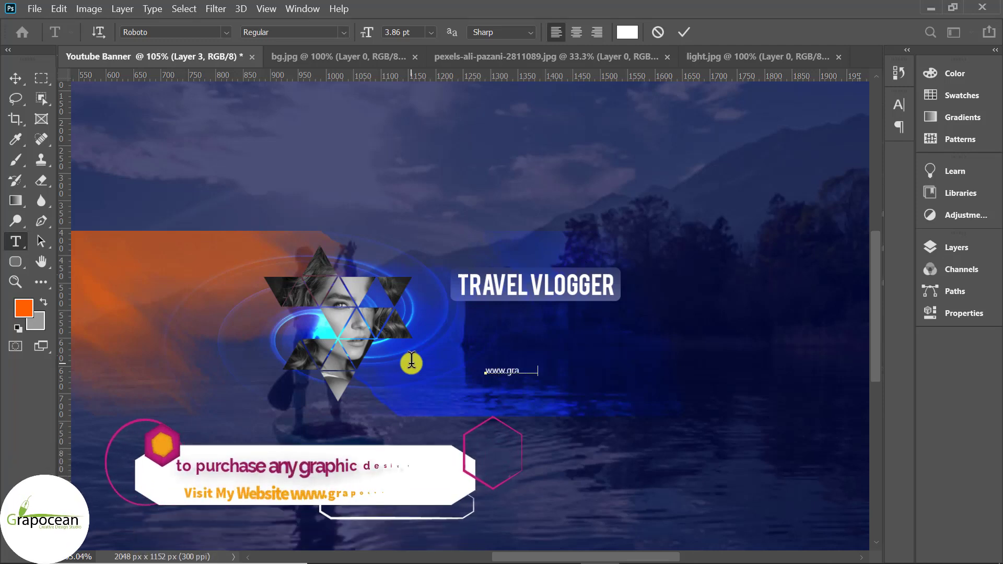
pyautogui.write('pocean.com')
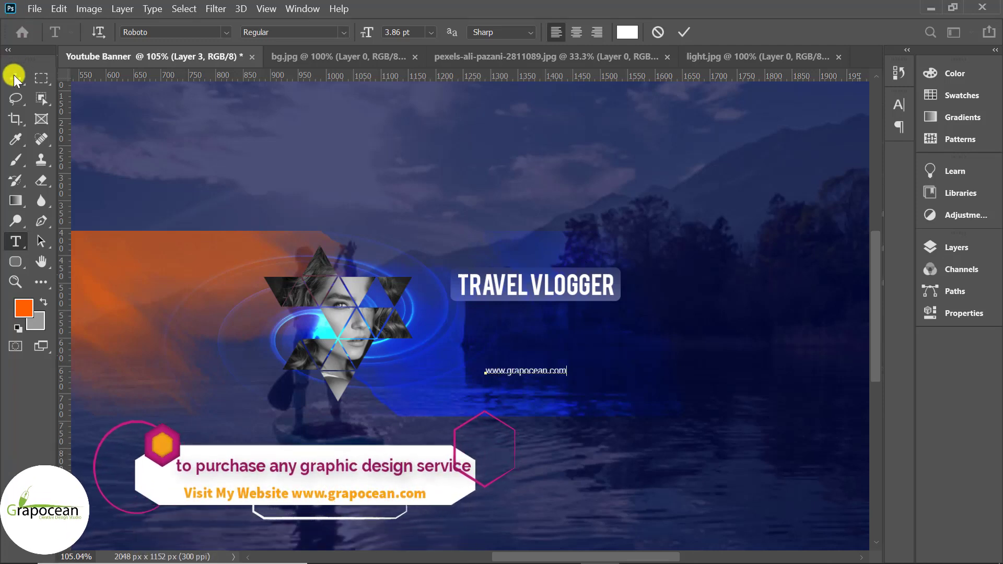
pyautogui.click(14, 74)
pyautogui.moveTo(542, 367)
pyautogui.mouseDown()
pyautogui.moveTo(575, 393)
pyautogui.moveTo(460, 400)
pyautogui.mouseUp()
# - Replace the left website line's text with the contact e-mail address
pyautogui.click(16, 241)
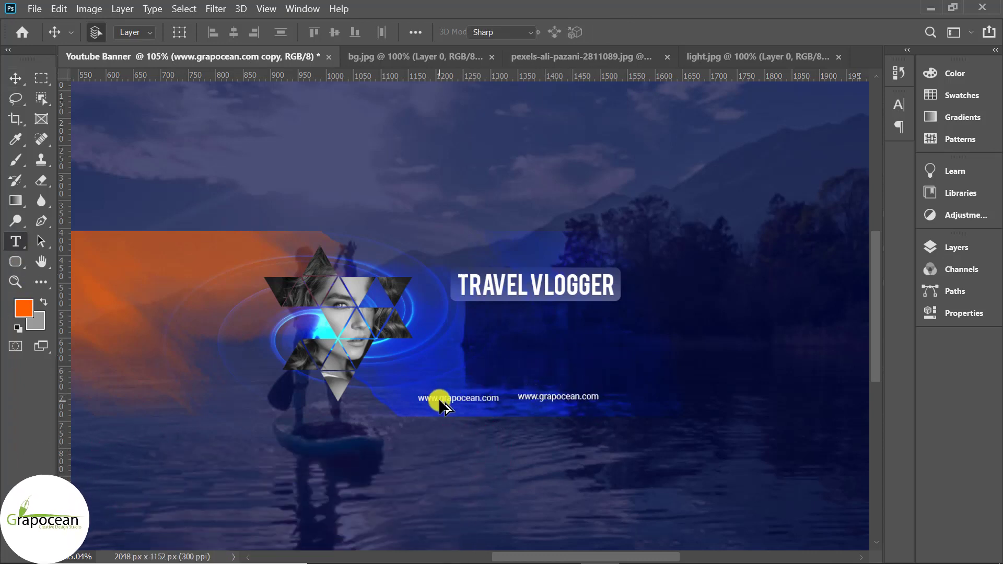
pyautogui.scroll(3, 439, 402)
pyautogui.click(486, 398)
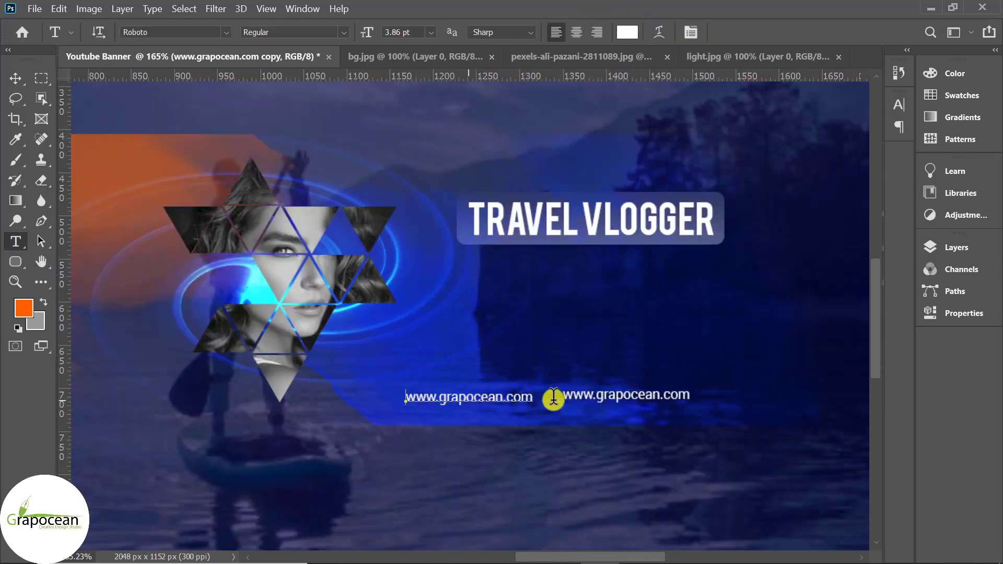
pyautogui.moveTo(554, 399); pyautogui.dragTo(591, 405)
pyautogui.press('Left')
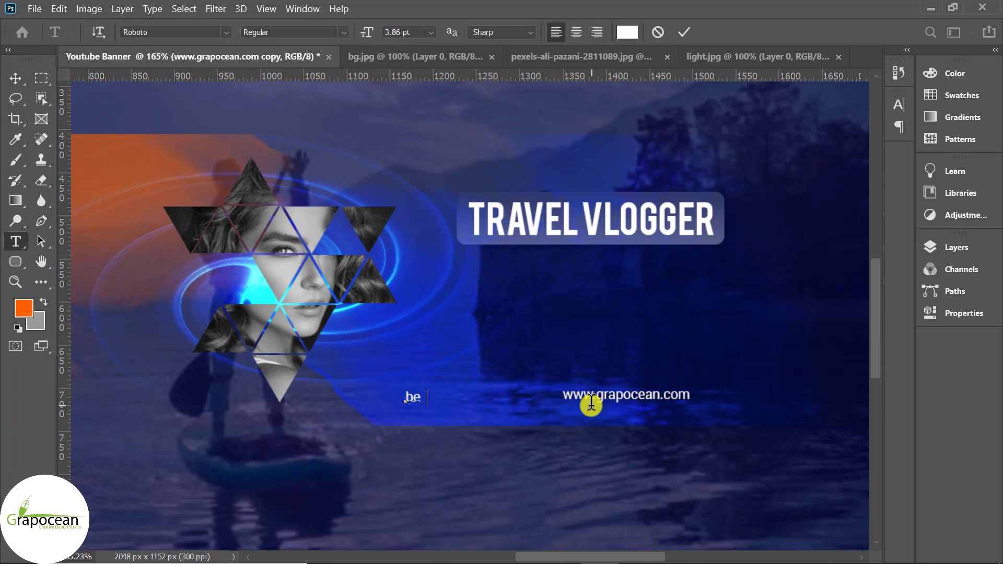
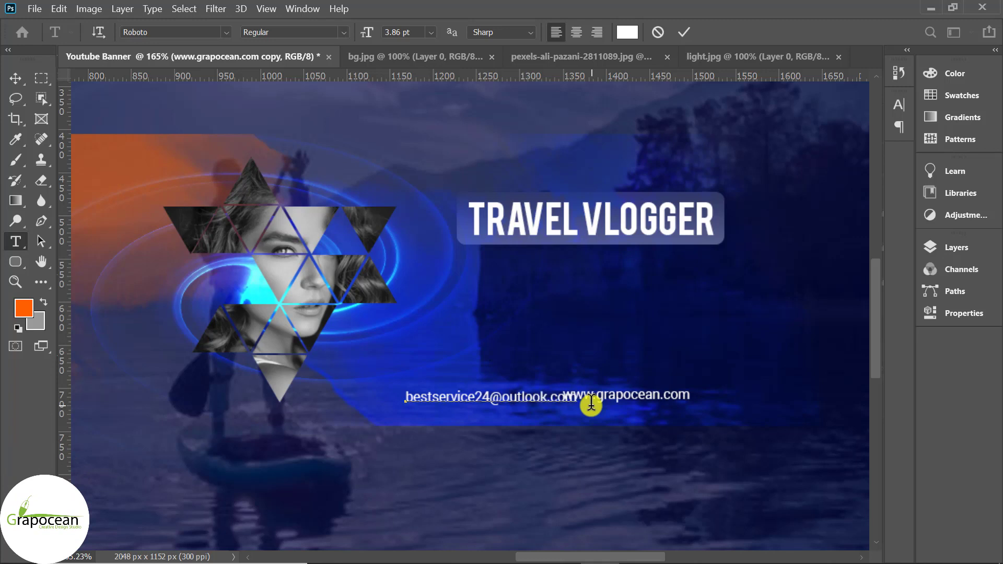
# - Commit the e-mail edit, fit the banner in view and show the guides
pyautogui.hotkey('ctrl', 'Return')
pyautogui.press('v')
pyautogui.hotkey('ctrl', '0')
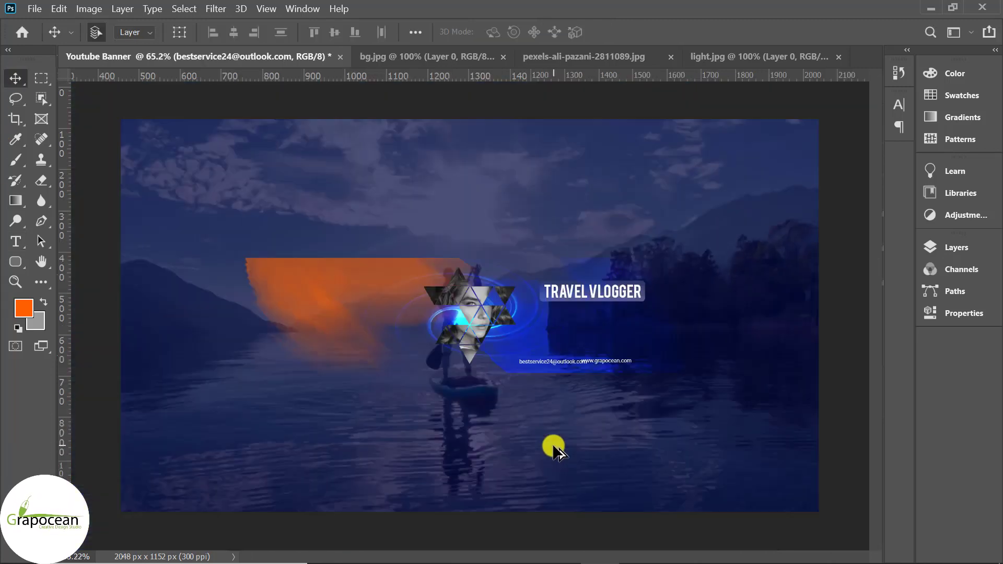
pyautogui.hotkey('ctrl', ';')
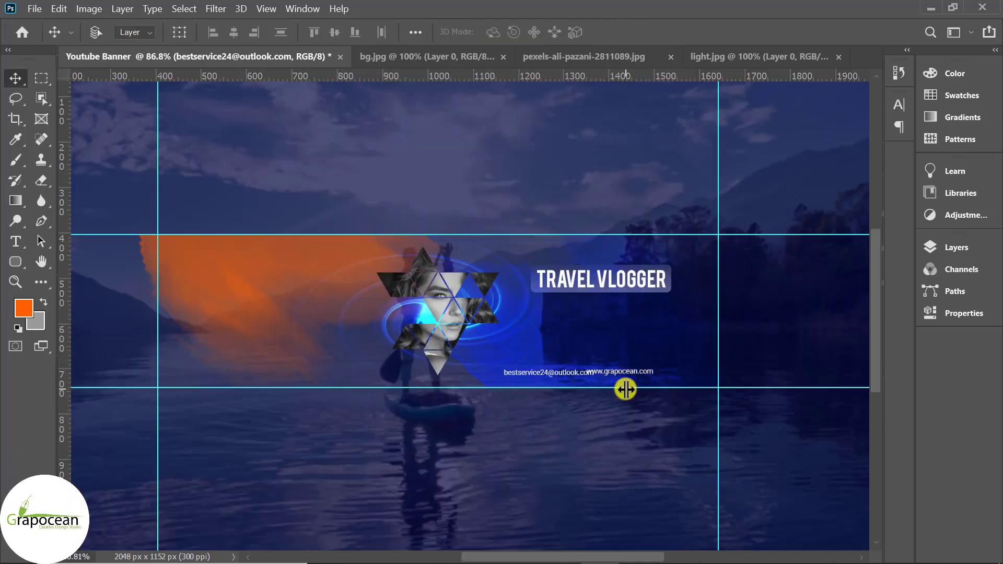
pyautogui.scroll(4, 632, 368)
# - Move the website line to the left guide and the e-mail line toward the right
pyautogui.moveTo(682, 371); pyautogui.dragTo(700, 371)
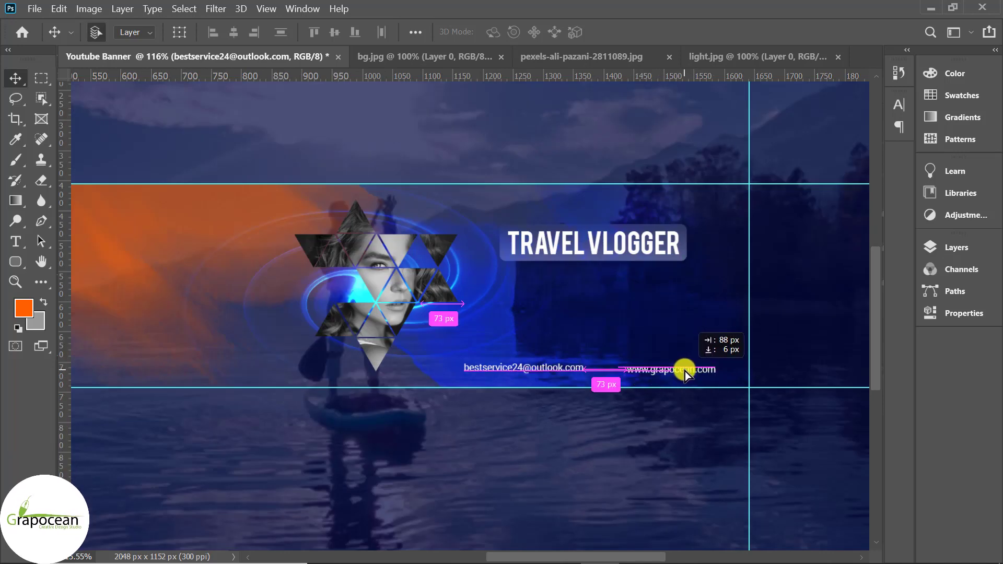
pyautogui.moveTo(700, 371); pyautogui.dragTo(676, 371)
pyautogui.moveTo(344, 333); pyautogui.dragTo(146, 359)
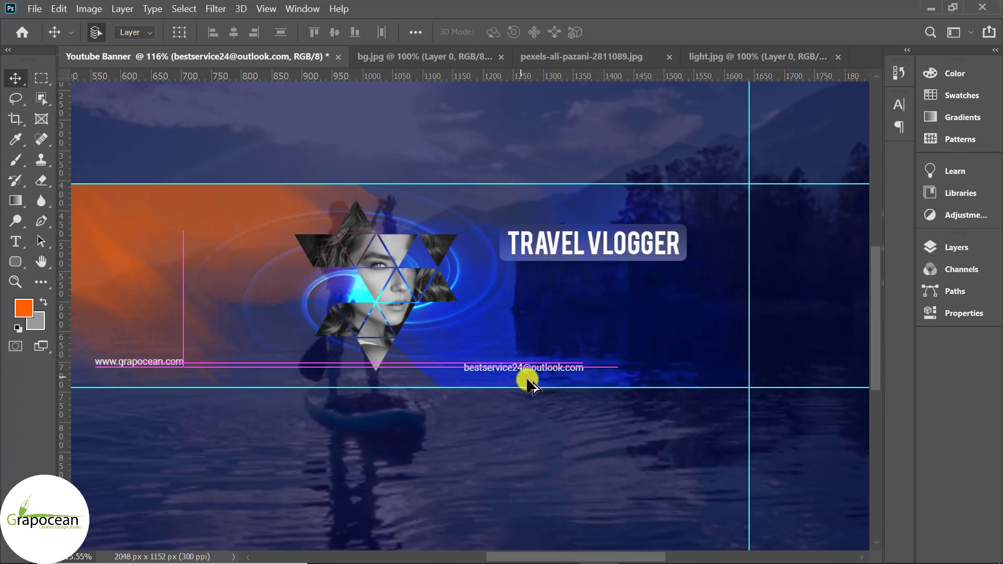
pyautogui.scroll(-3, 530, 382)
pyautogui.scroll(2, 479, 383)
pyautogui.moveTo(225, 354)
pyautogui.mouseDown()
pyautogui.moveTo(165, 361)
pyautogui.moveTo(185, 359)
pyautogui.mouseUp()
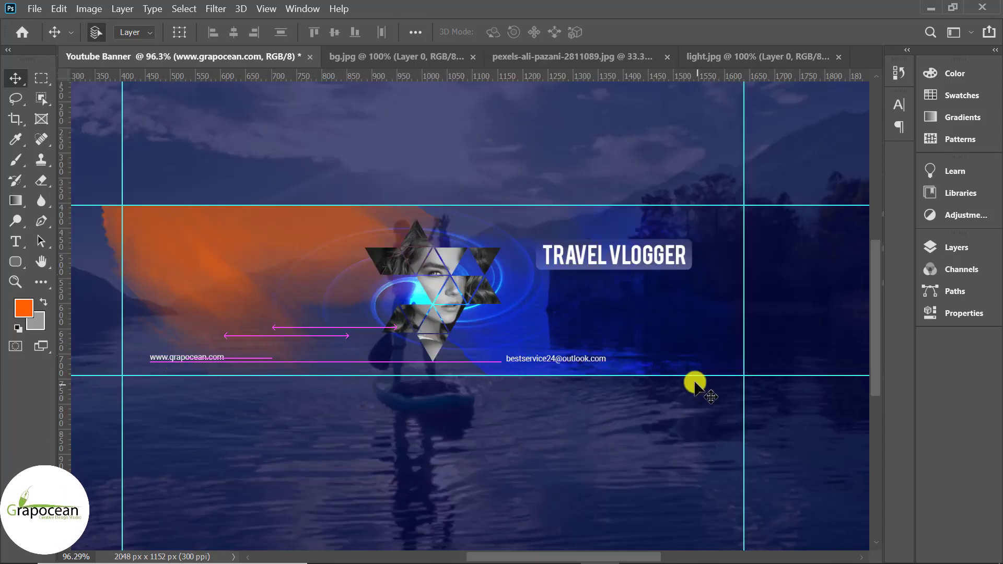
pyautogui.moveTo(660, 356); pyautogui.dragTo(680, 359)
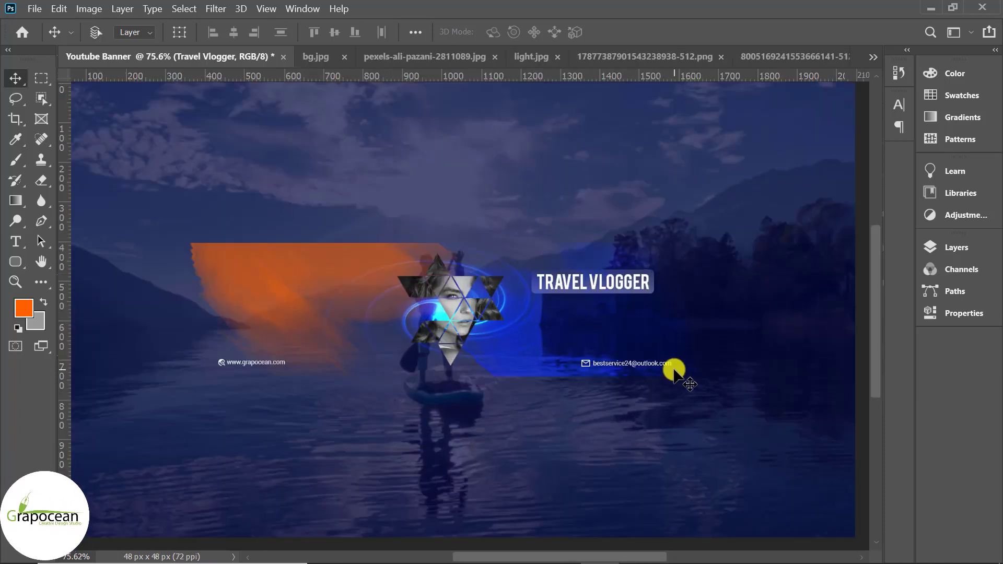
# - Duplicate the e-mail line under TRAVEL VLOGGER and enlarge it to about 120%
pyautogui.scroll(1, 674, 372)
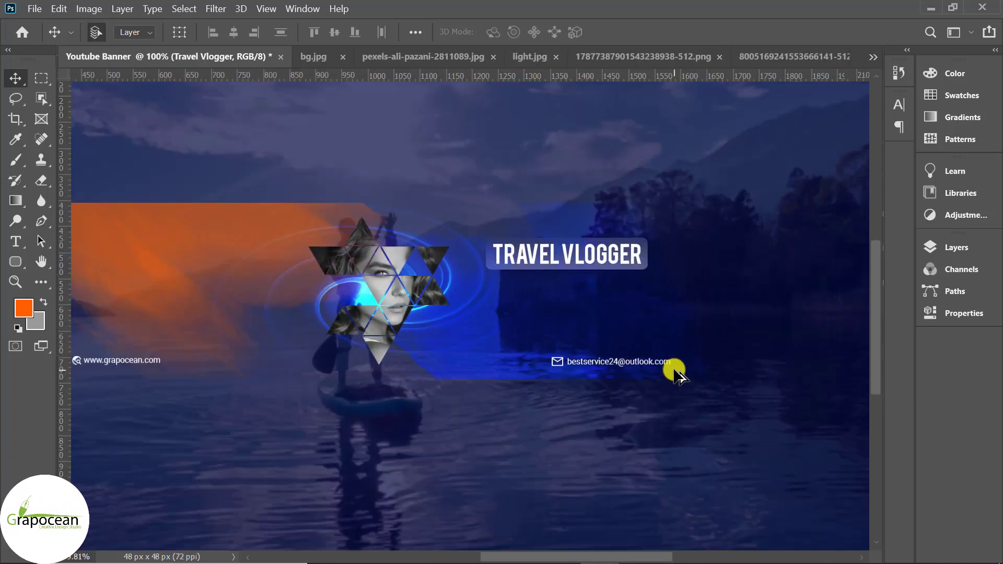
pyautogui.moveTo(634, 362); pyautogui.dragTo(593, 315)
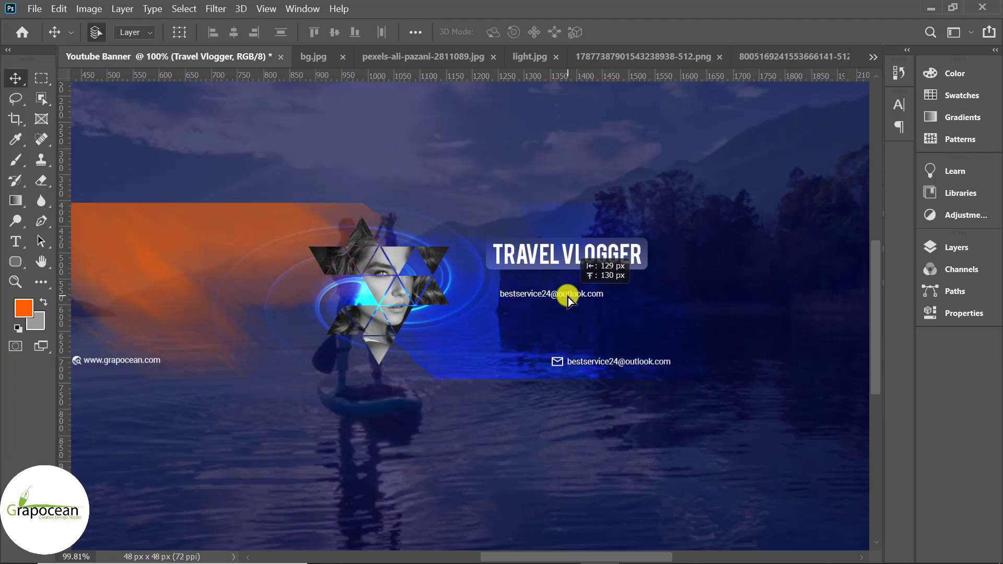
pyautogui.hotkey('ctrl', 't')
pyautogui.scroll(1, 596, 317)
pyautogui.scroll(1, 607, 290)
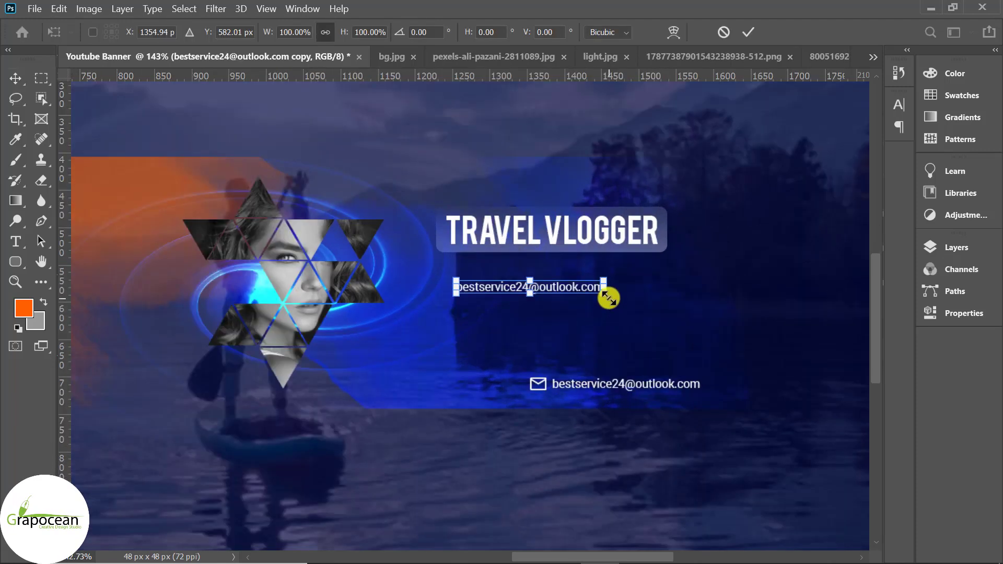
pyautogui.moveTo(606, 293); pyautogui.dragTo(623, 302)
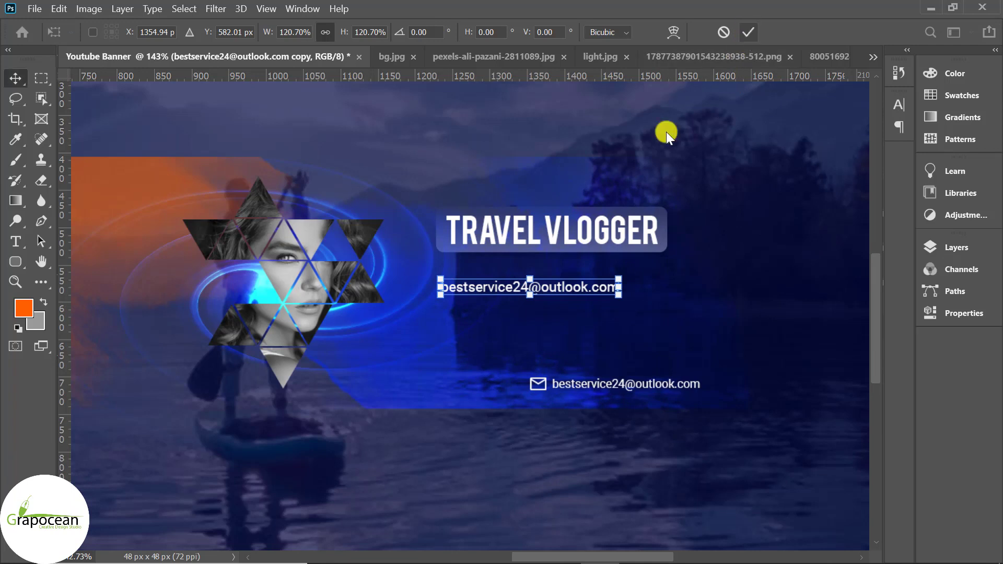
pyautogui.press('Return')
pyautogui.click(16, 241)
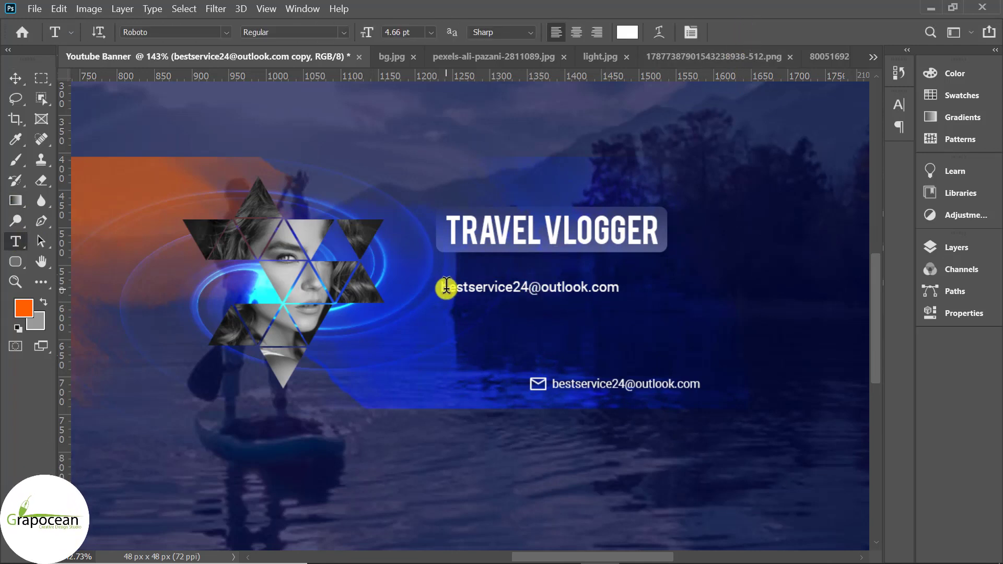
pyautogui.press('Return')
pyautogui.press('Left')
pyautogui.press('Right')
pyautogui.press('Right')
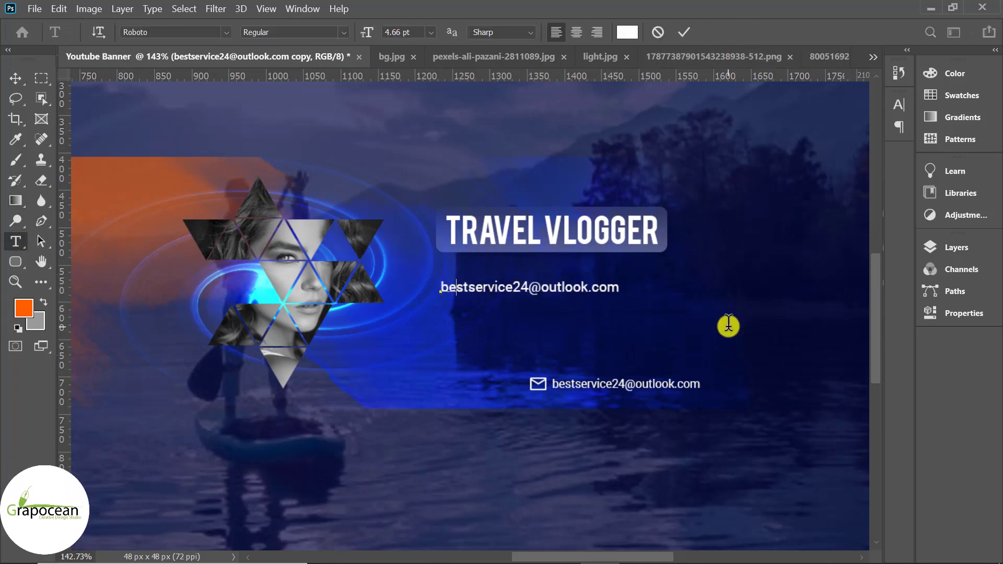
pyautogui.press('Right')
pyautogui.press('Right')
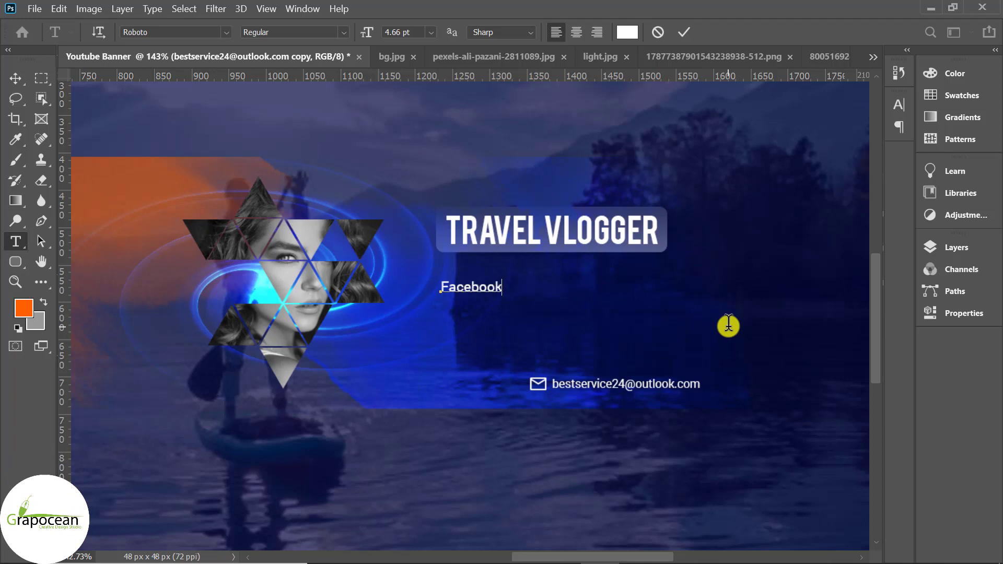
pyautogui.write('/grapocean')
pyautogui.click(15, 78)
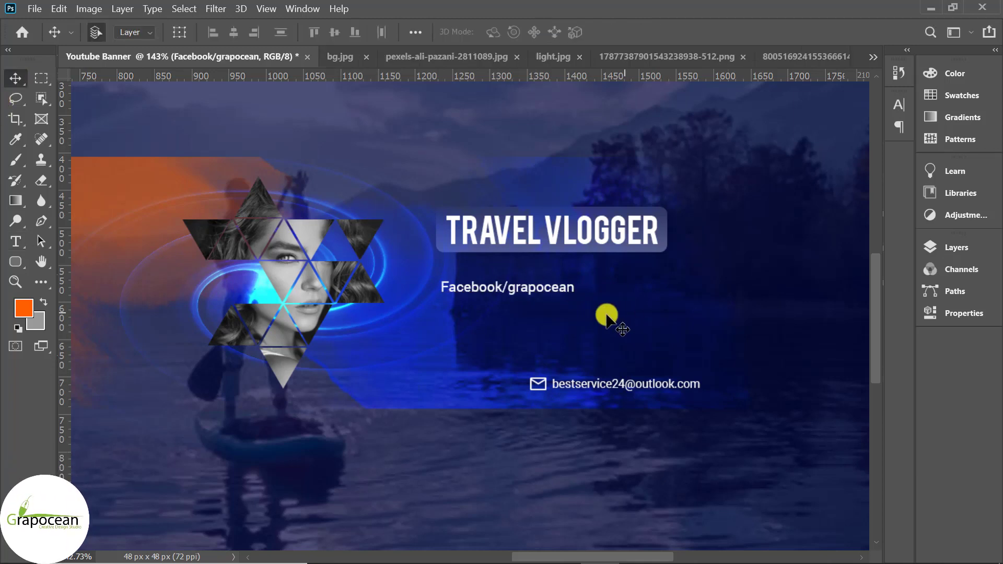
pyautogui.click(15, 241)
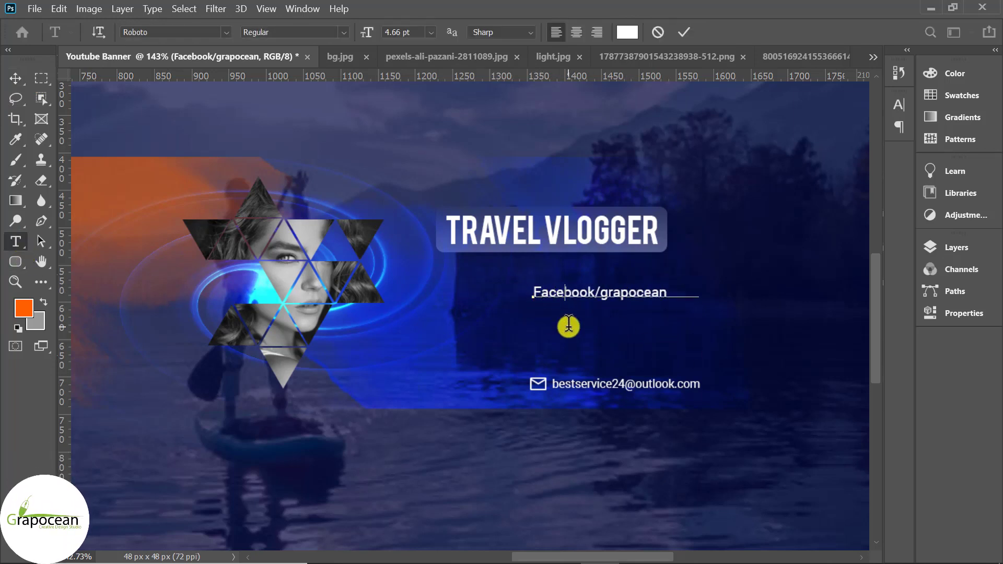
pyautogui.write('www.//f')
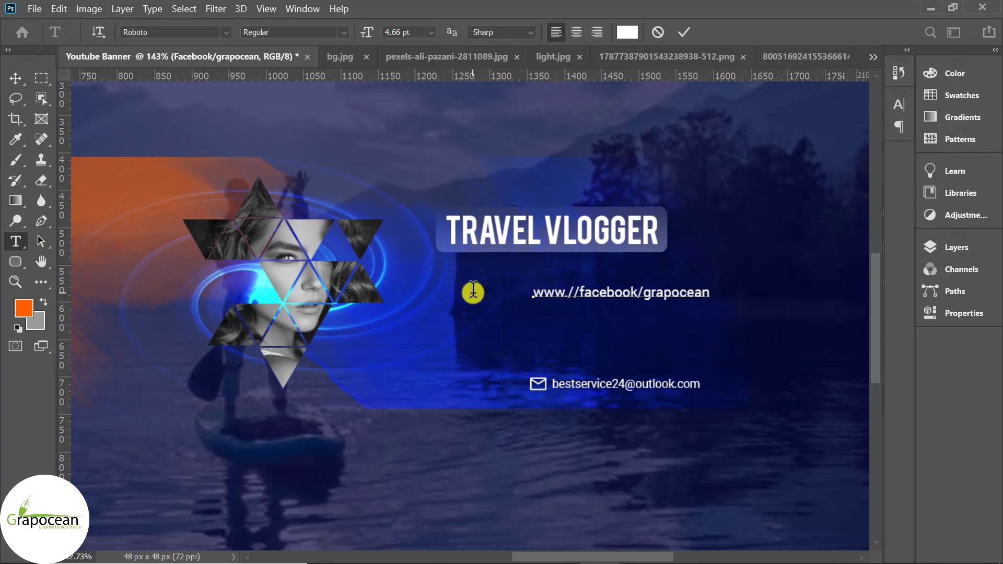
pyautogui.click(15, 78)
pyautogui.scroll(2, 623, 299)
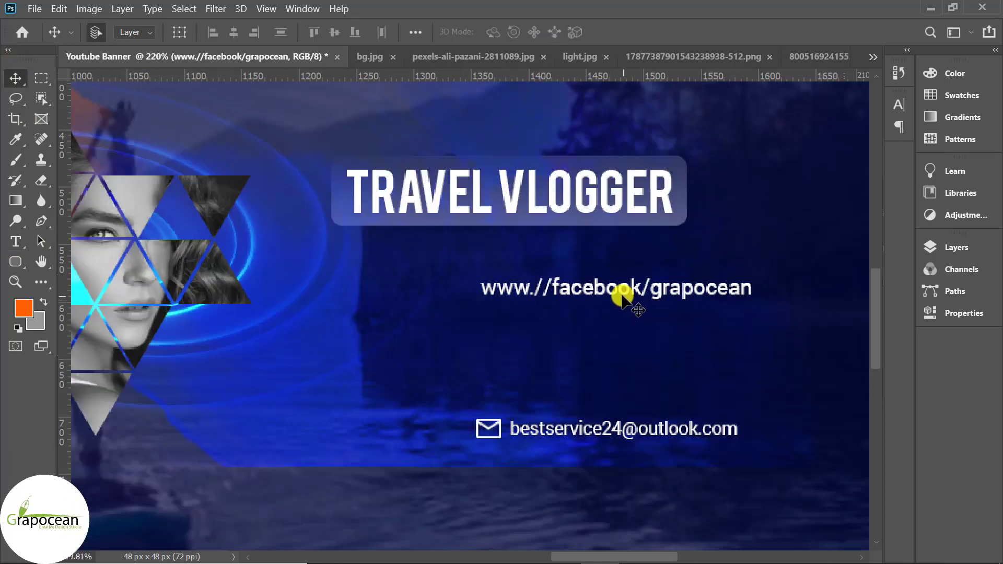
pyautogui.moveTo(616, 294); pyautogui.dragTo(615, 317)
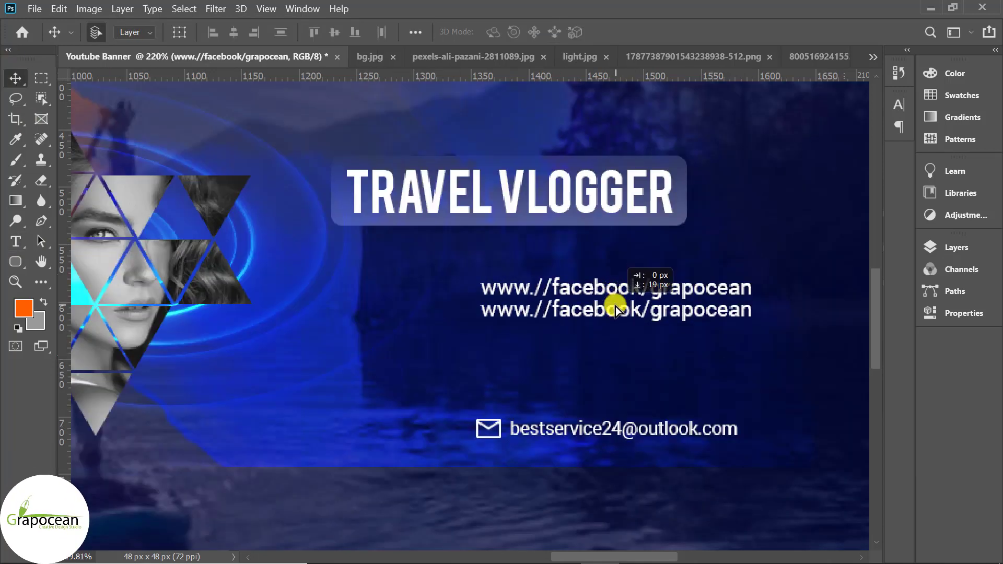
pyautogui.click(15, 241)
pyautogui.moveTo(791, 313); pyautogui.dragTo(818, 320)
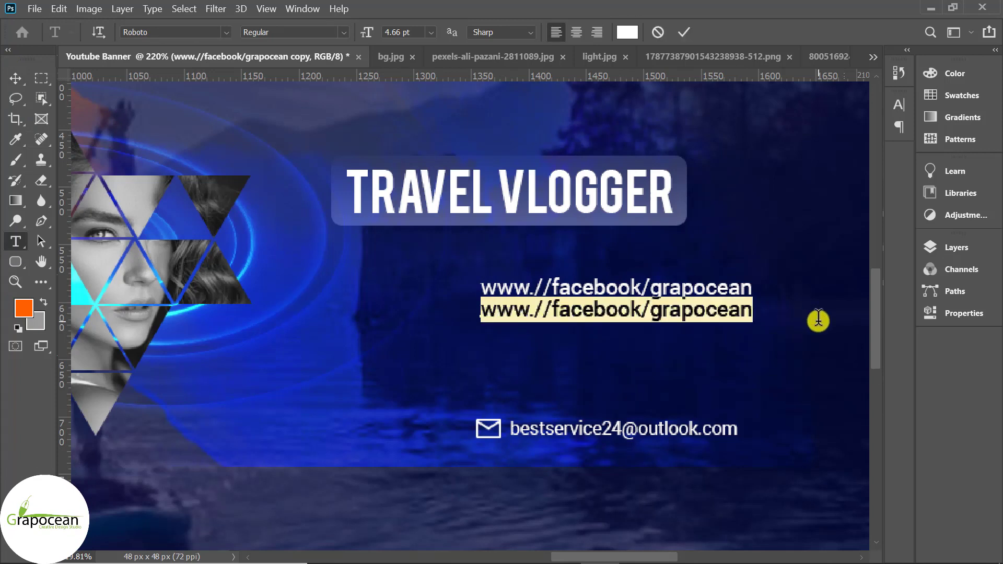
pyautogui.click(643, 315)
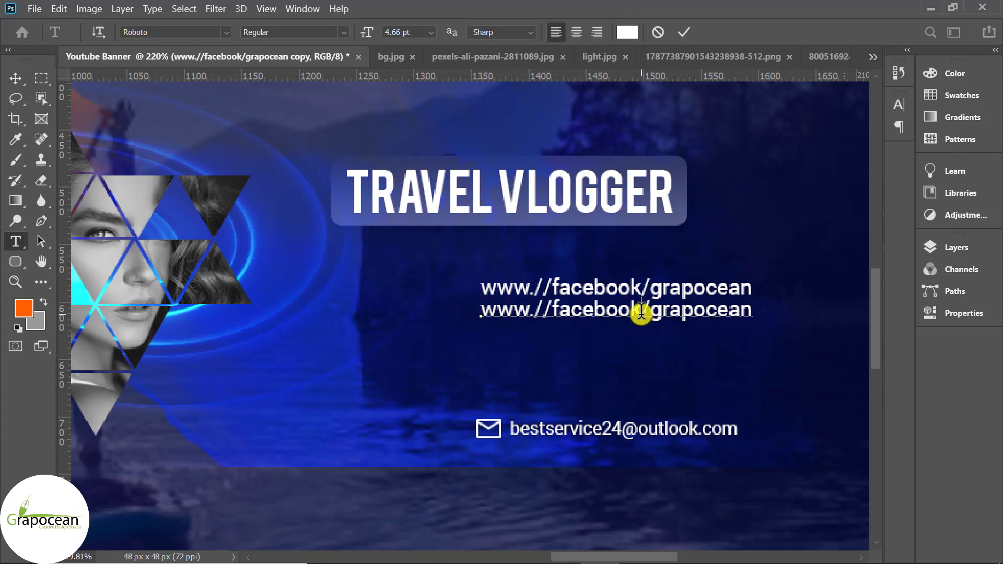
pyautogui.moveTo(558, 306); pyautogui.dragTo(553, 307)
pyautogui.press('BackSpace')
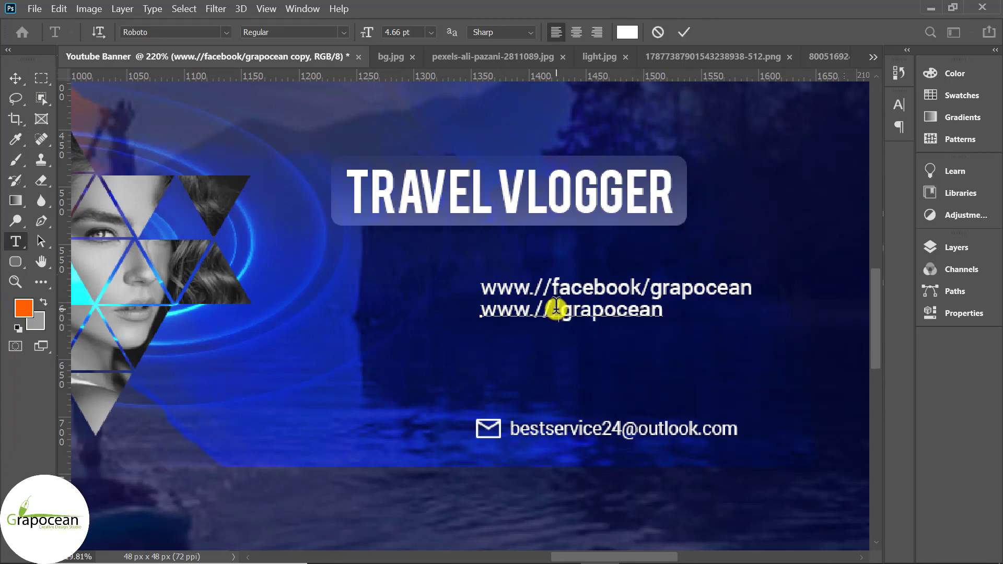
pyautogui.write('tter')
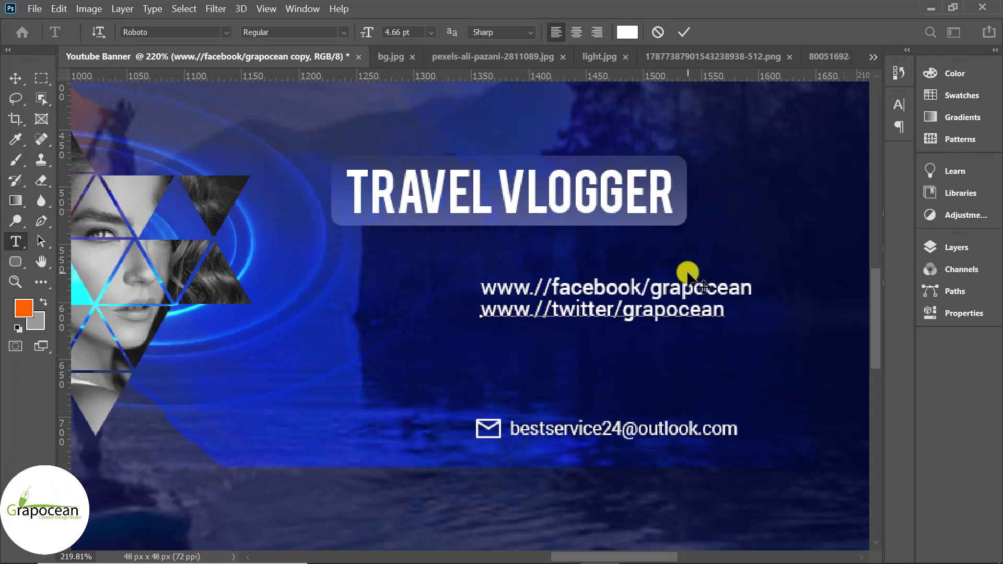
pyautogui.click(558, 287)
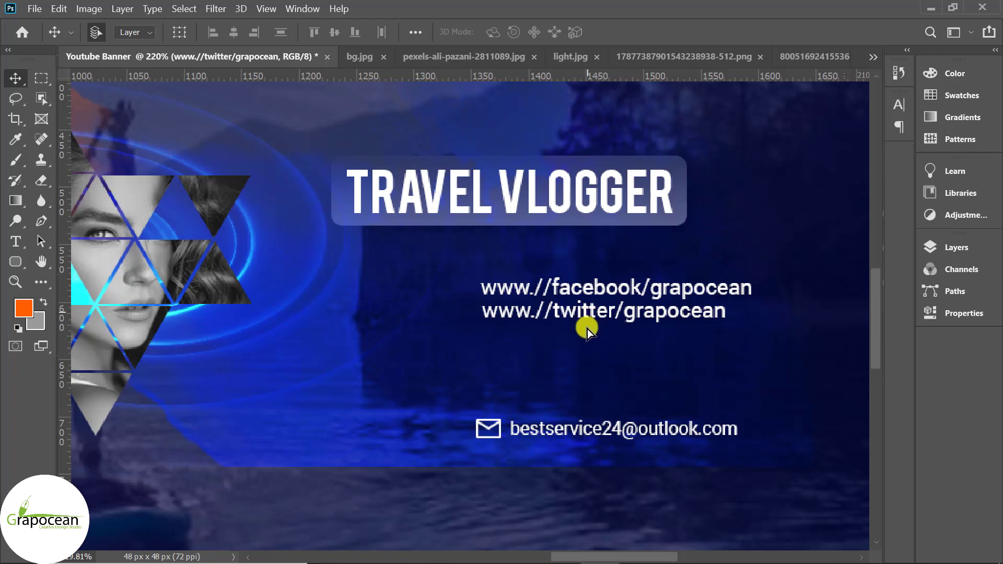
# - Duplicate the Twitter line onto a third row and change it to instagram
pyautogui.moveTo(587, 328); pyautogui.dragTo(589, 352)
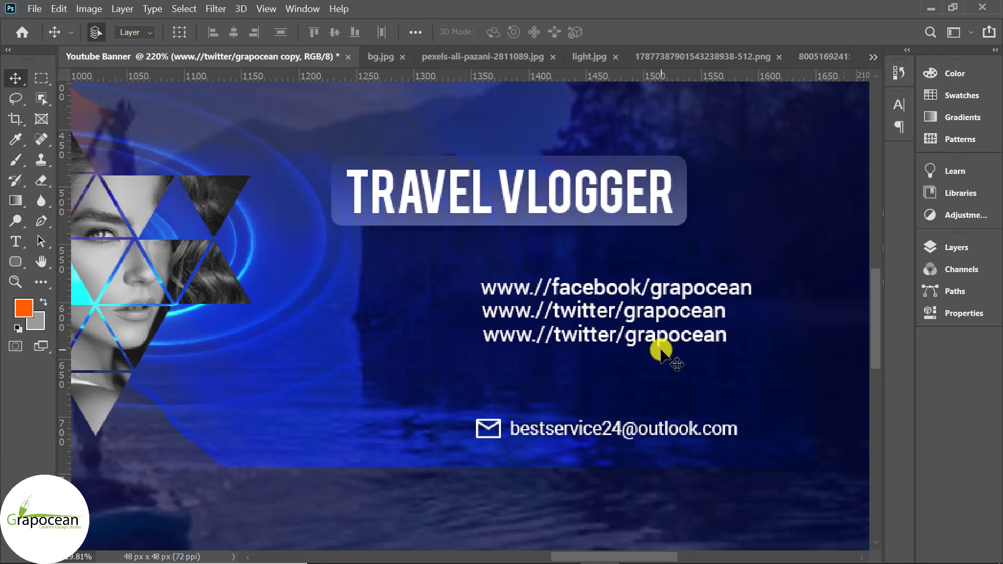
pyautogui.click(15, 241)
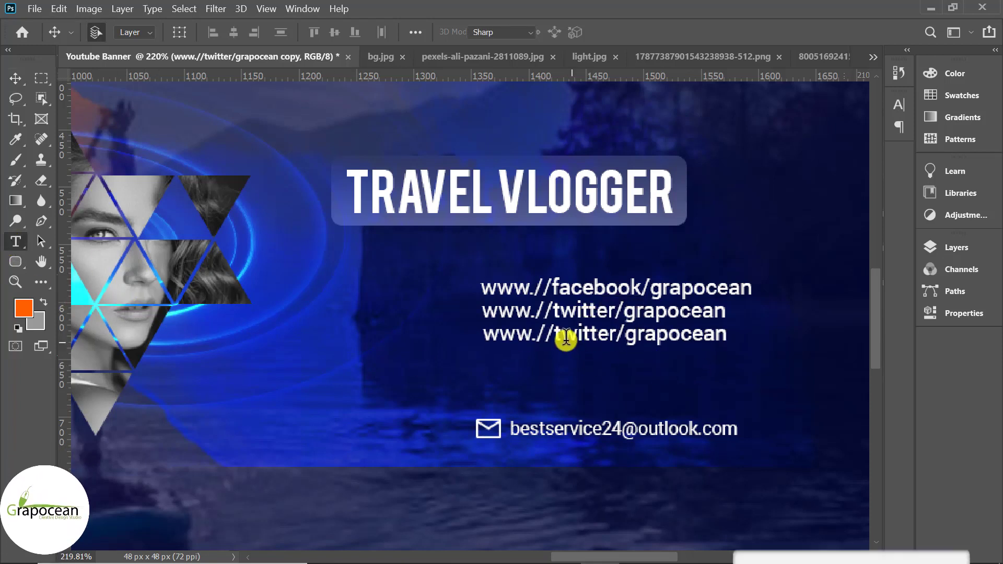
pyautogui.moveTo(554, 337); pyautogui.dragTo(613, 339)
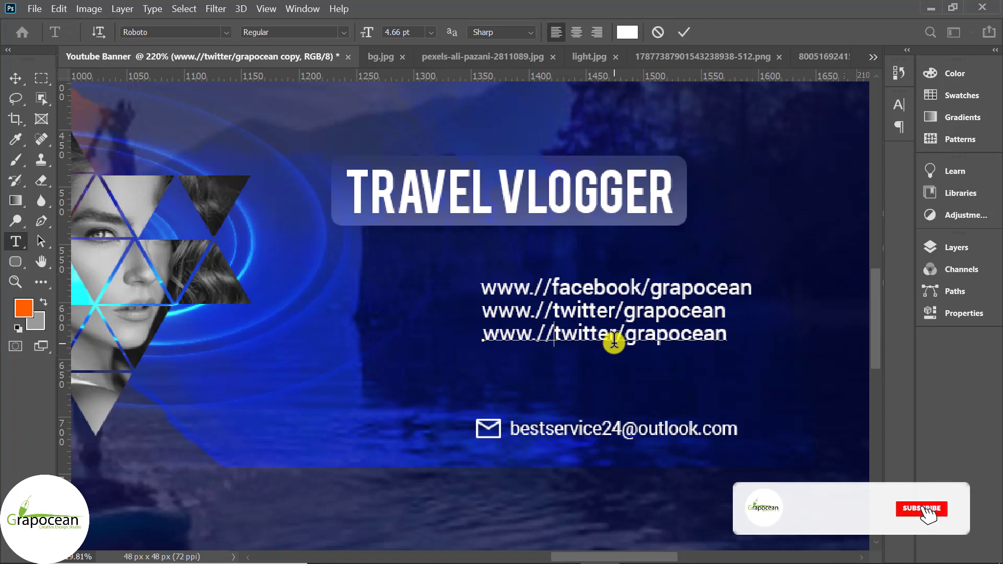
pyautogui.press('BackSpace')
pyautogui.press('Delete')
pyautogui.write('In')
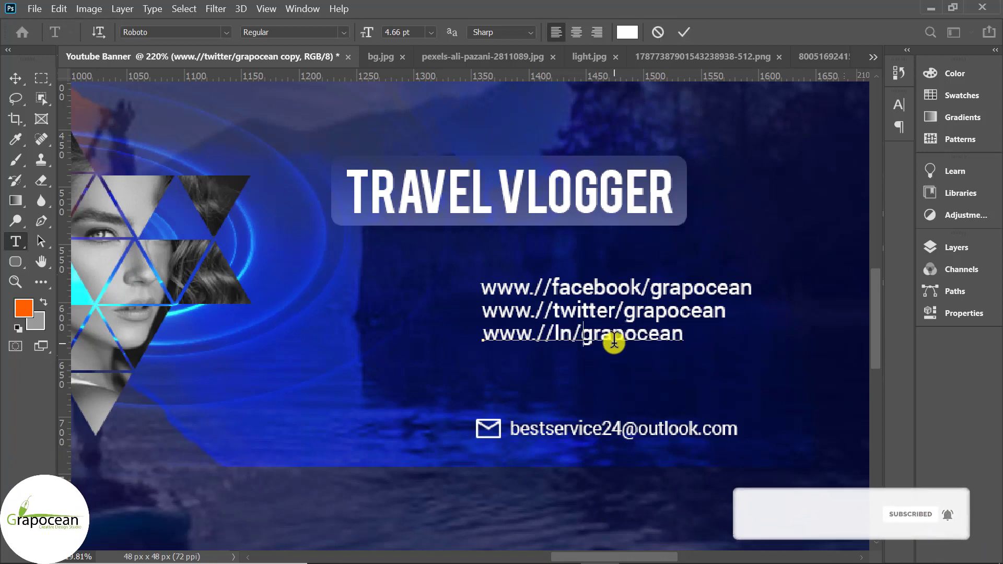
pyautogui.write('stagram')
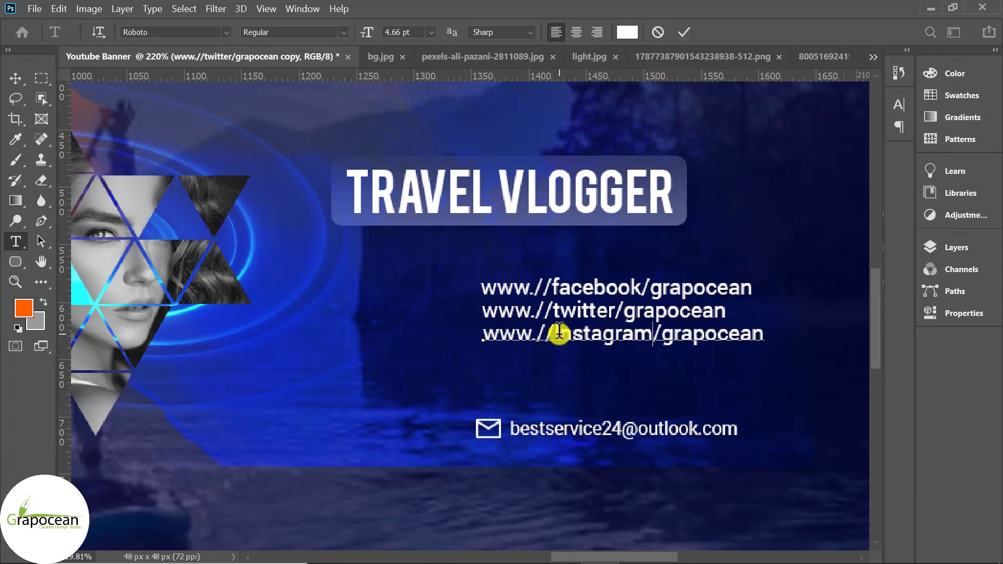
pyautogui.press('Delete')
pyautogui.write('i')
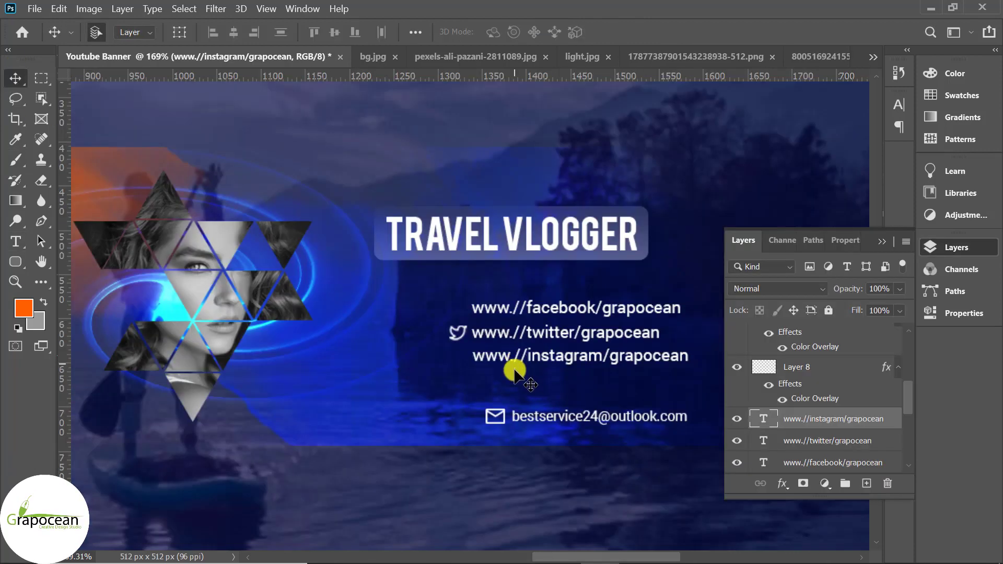
# - Paste the bell icon from its image into the Youtube Banner document
pyautogui.click(869, 56)
pyautogui.click(763, 170)
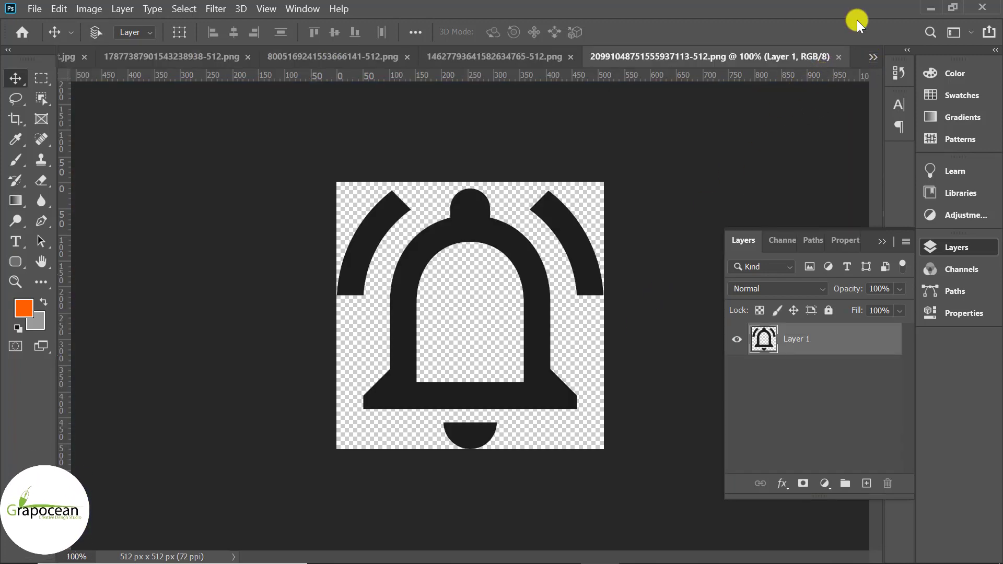
pyautogui.click(872, 56)
pyautogui.click(679, 65)
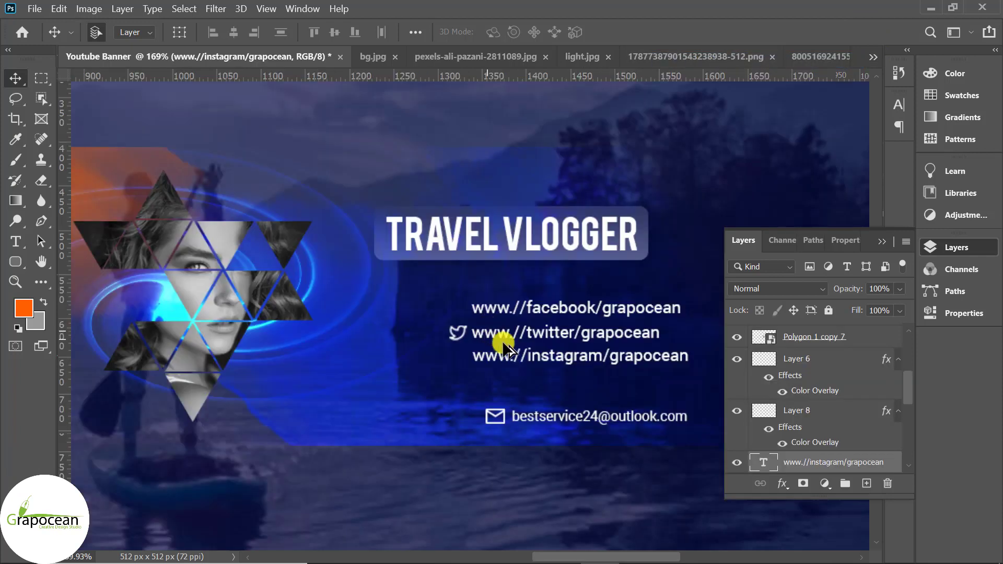
pyautogui.keyDown('alt'); pyautogui.scroll(-5, 493, 339); pyautogui.keyUp('alt')
pyautogui.hotkey('ctrl', 'v')
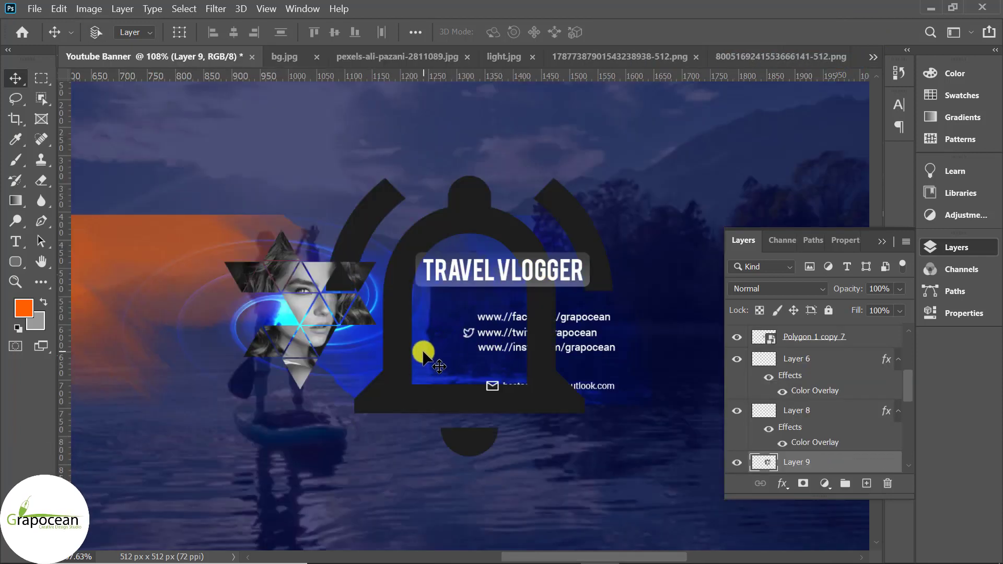
# - Shrink the bell to about 14% and place it left of the triangle emblem
pyautogui.hotkey('ctrl', 't')
pyautogui.moveTo(611, 174)
pyautogui.mouseDown()
pyautogui.moveTo(510, 291)
pyautogui.moveTo(508, 320)
pyautogui.mouseUp()
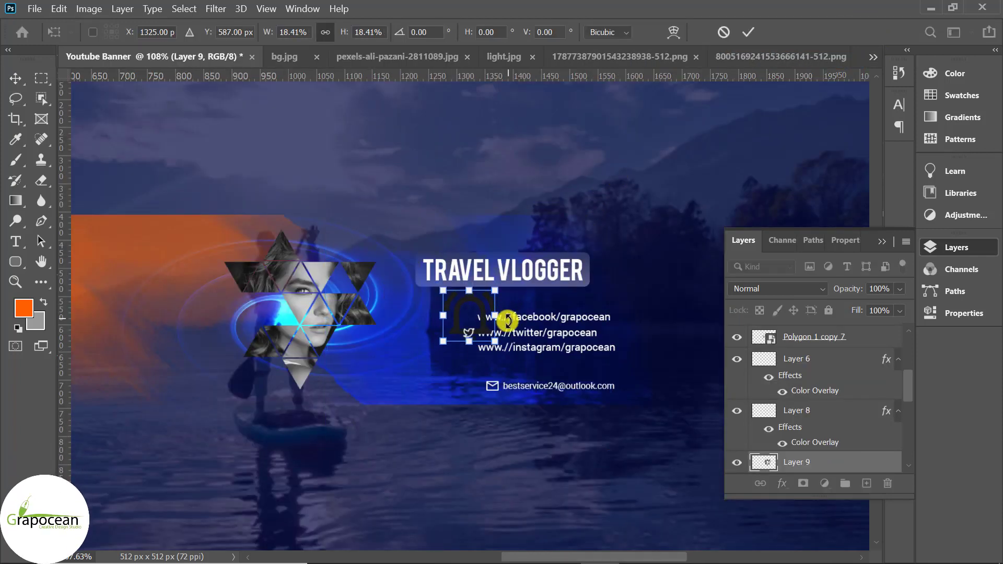
pyautogui.keyDown('alt'); pyautogui.scroll(2, 506, 326); pyautogui.keyUp('alt')
pyautogui.keyDown('alt'); pyautogui.scroll(-3, 506, 327); pyautogui.keyUp('alt')
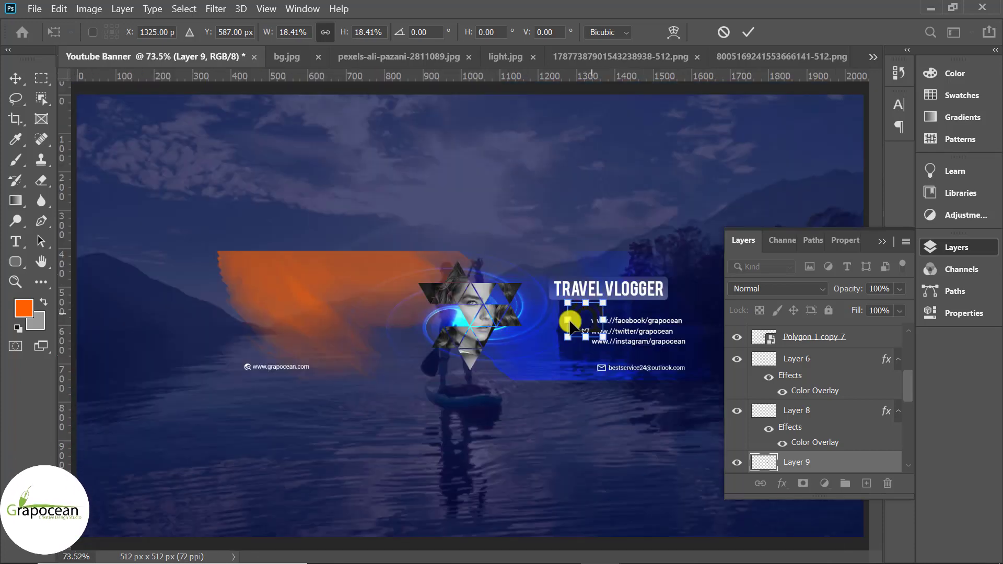
pyautogui.moveTo(579, 337)
pyautogui.mouseDown()
pyautogui.moveTo(367, 330)
pyautogui.moveTo(382, 355)
pyautogui.mouseUp()
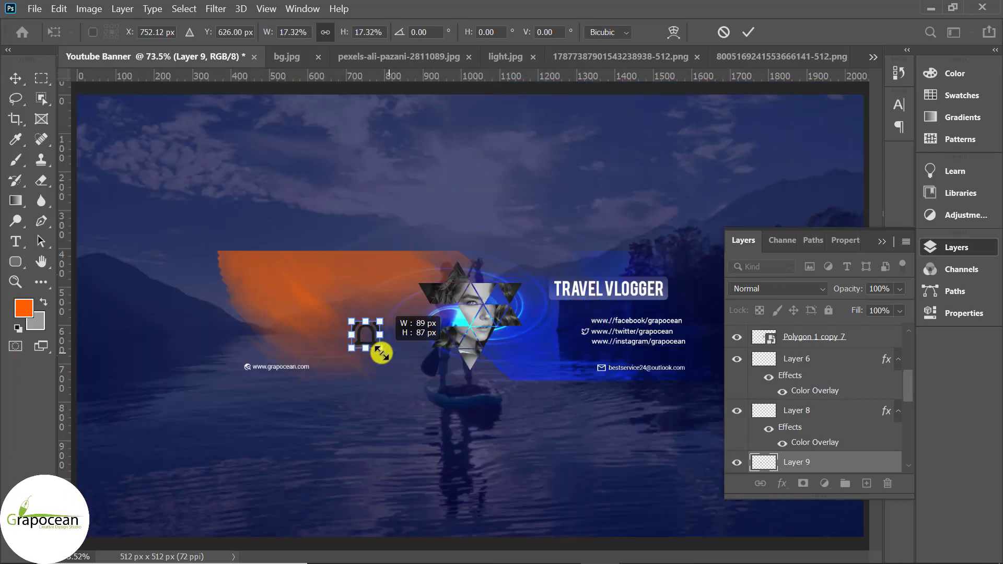
pyautogui.click(755, 38)
pyautogui.keyDown('alt'); pyautogui.scroll(2, 345, 356); pyautogui.keyUp('alt')
pyautogui.keyDown('alt'); pyautogui.scroll(1, 346, 355); pyautogui.keyUp('alt')
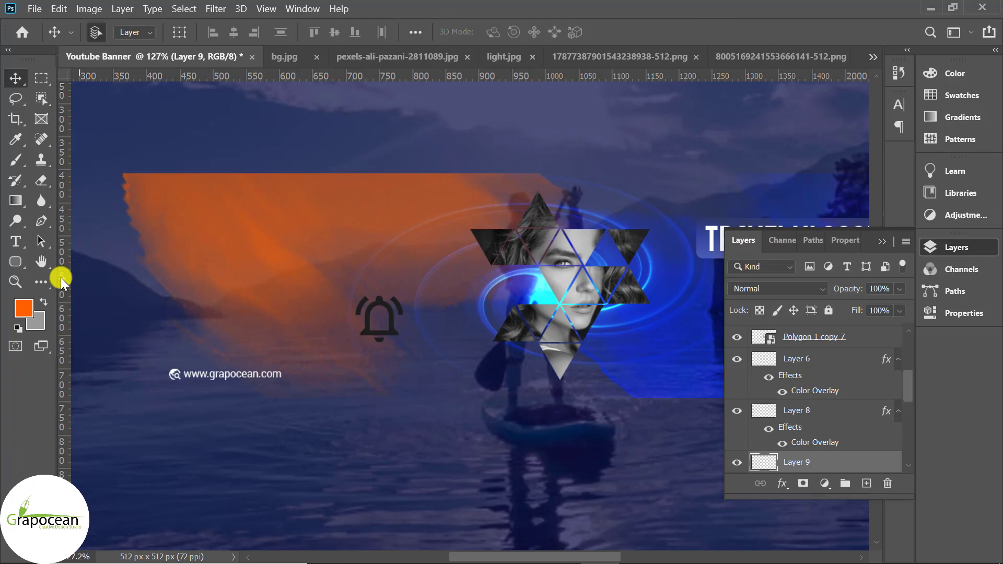
# - Draw a rounded rectangle around the bell with no stroke and an orange gradient fill
pyautogui.rightClick(16, 262)
pyautogui.click(110, 275)
pyautogui.moveTo(339, 290)
pyautogui.mouseDown()
pyautogui.moveTo(455, 351)
pyautogui.moveTo(533, 345)
pyautogui.mouseUp()
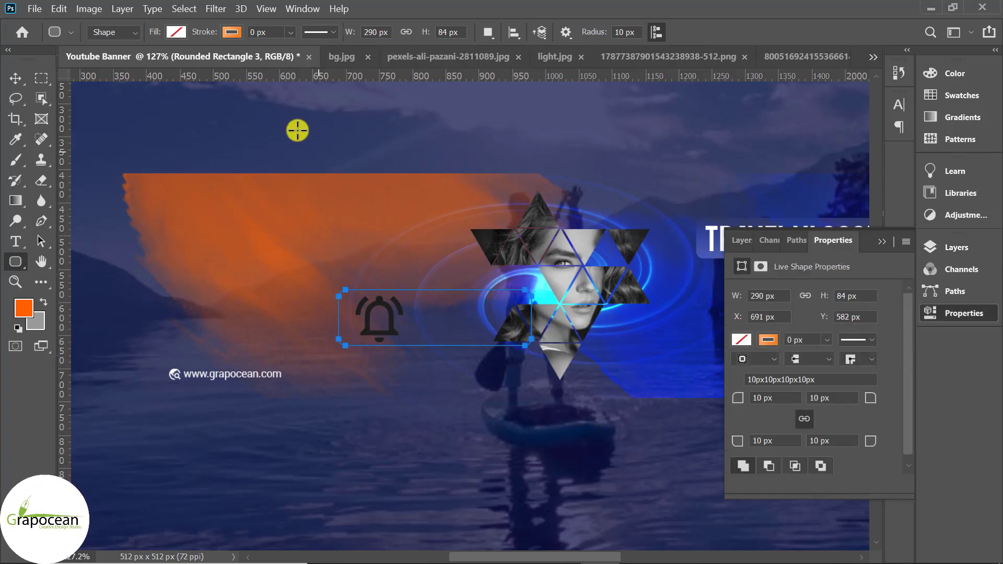
pyautogui.click(233, 33)
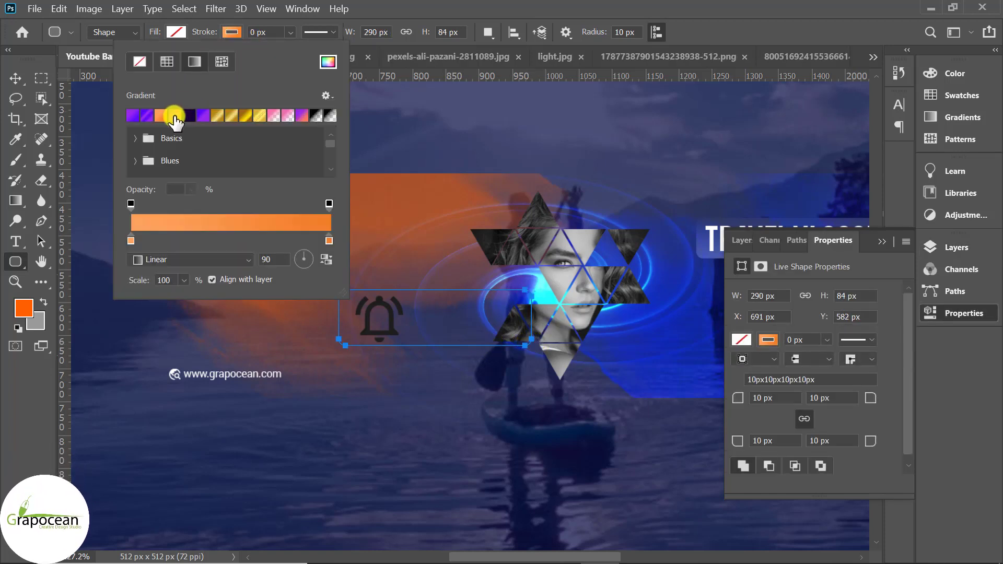
pyautogui.moveTo(170, 124); pyautogui.dragTo(162, 119)
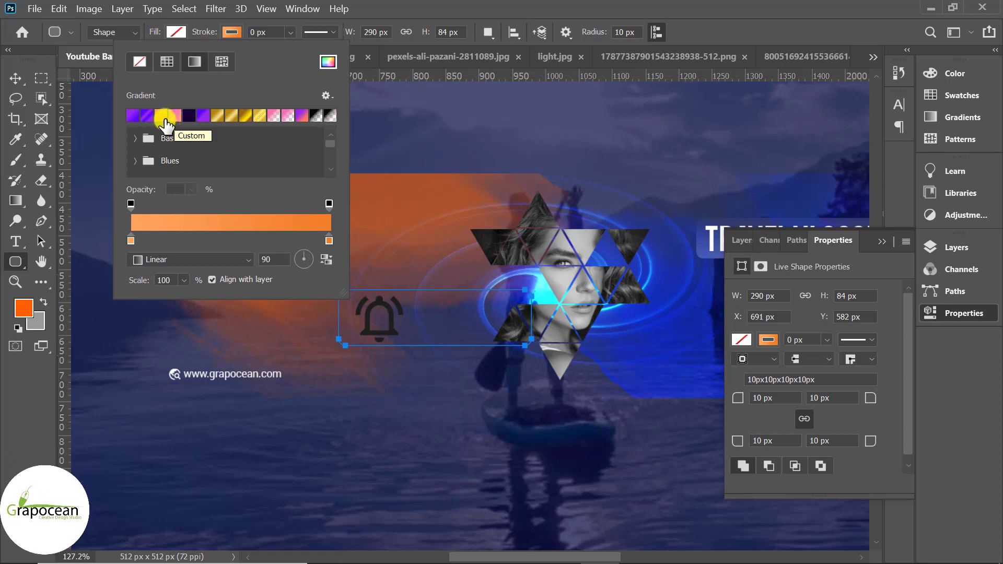
pyautogui.click(221, 30)
pyautogui.click(140, 61)
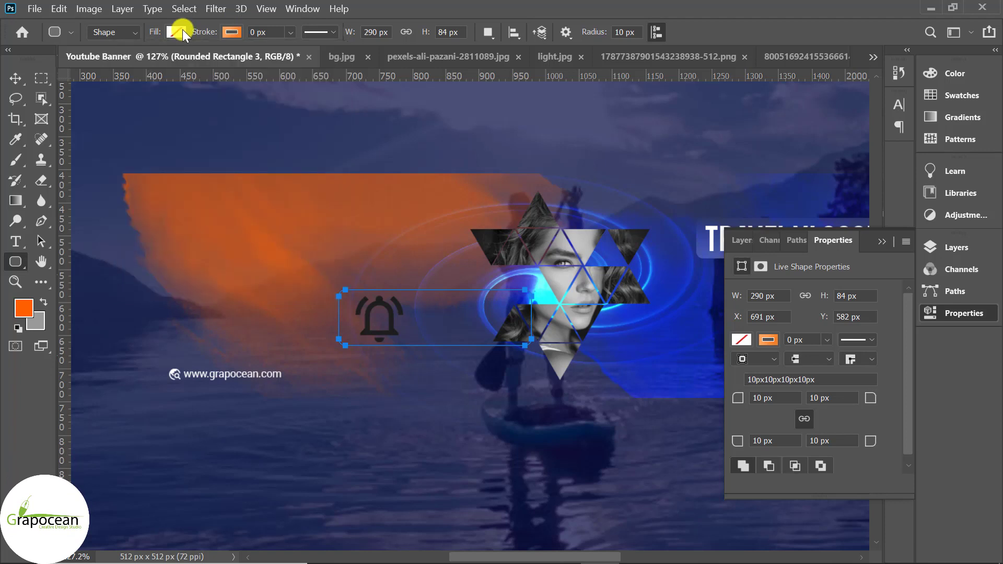
pyautogui.click(176, 31)
pyautogui.click(155, 109)
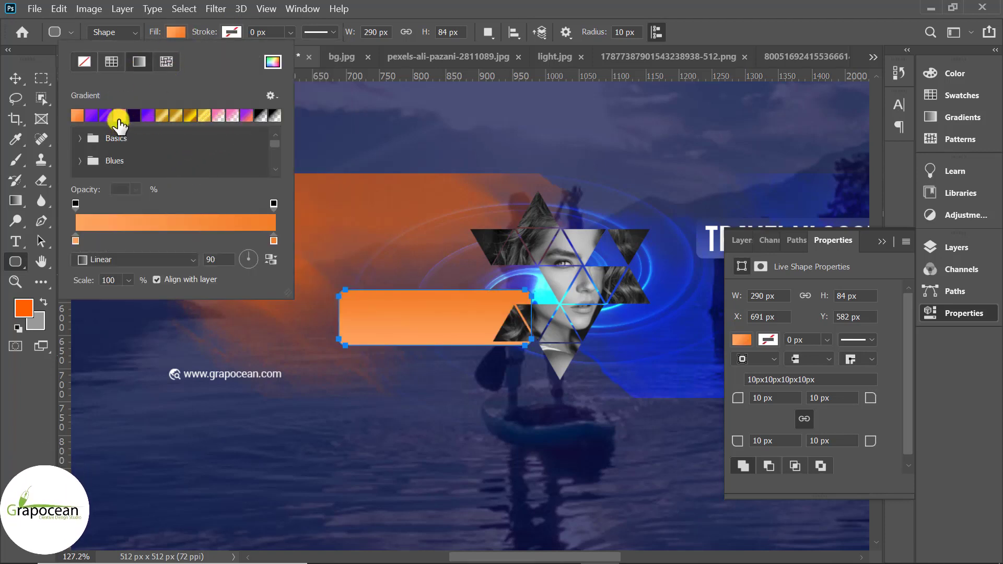
# - Move the bell and orange button up-left and start a text line inside the button
pyautogui.click(16, 70)
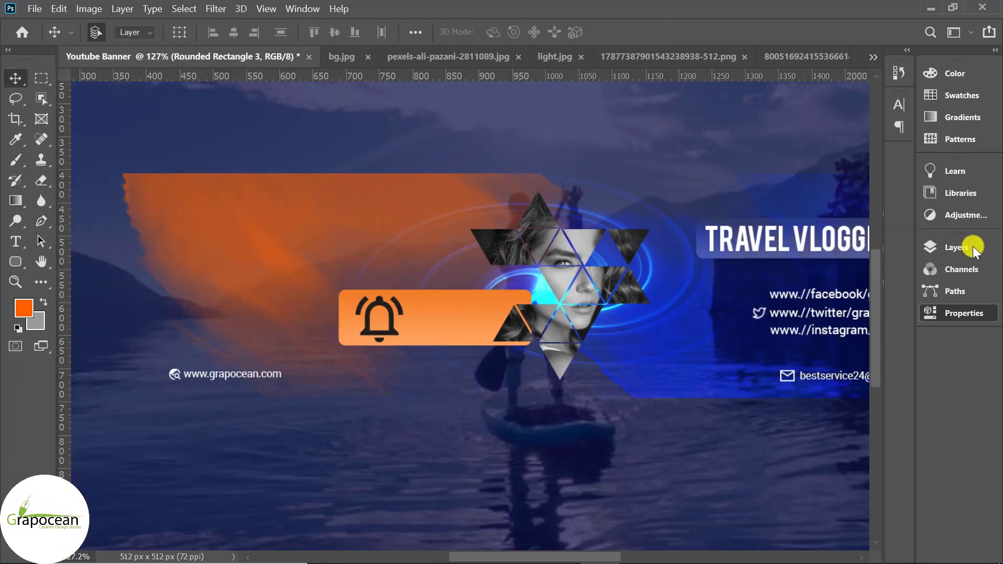
pyautogui.click(940, 247)
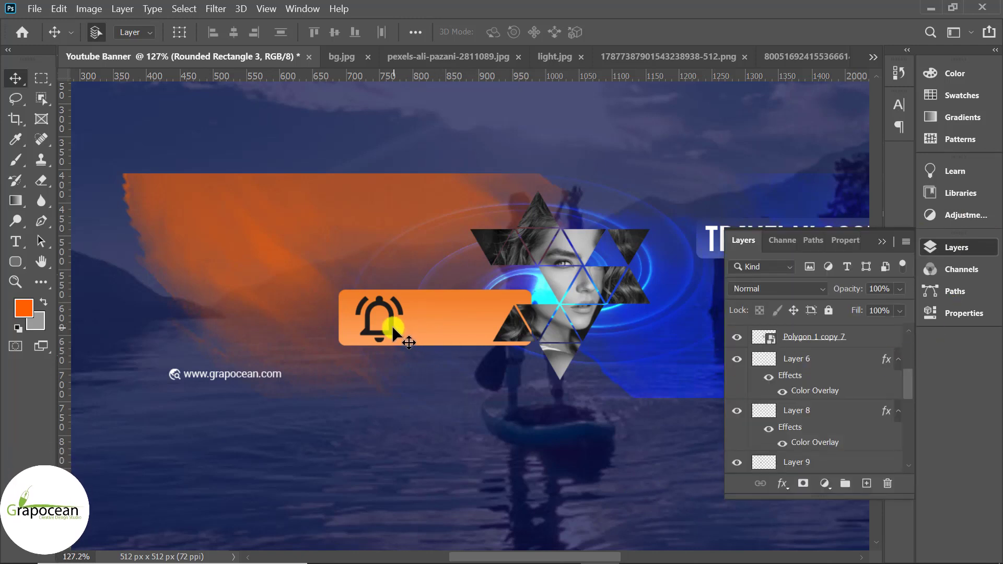
pyautogui.moveTo(431, 328); pyautogui.dragTo(348, 281)
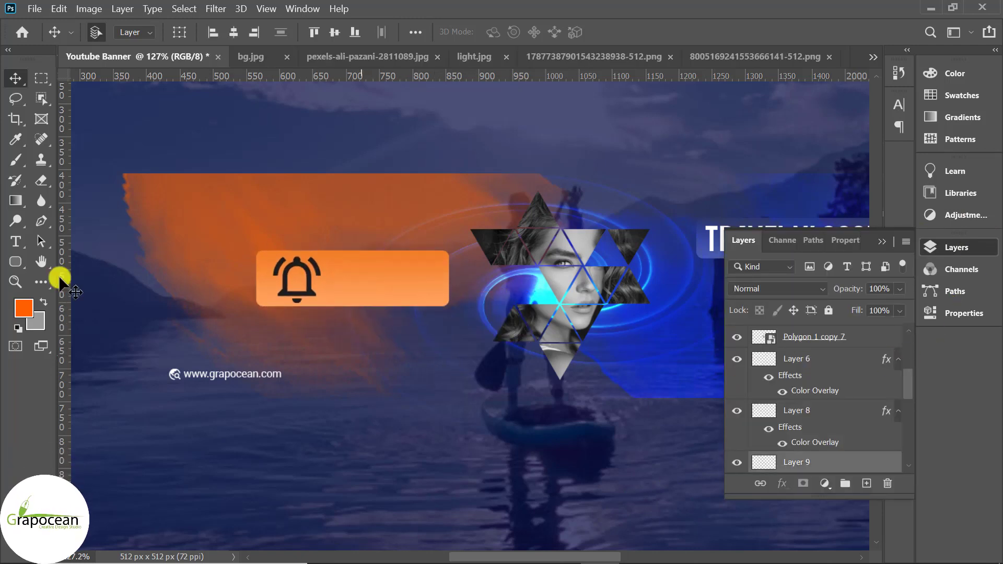
pyautogui.click(16, 242)
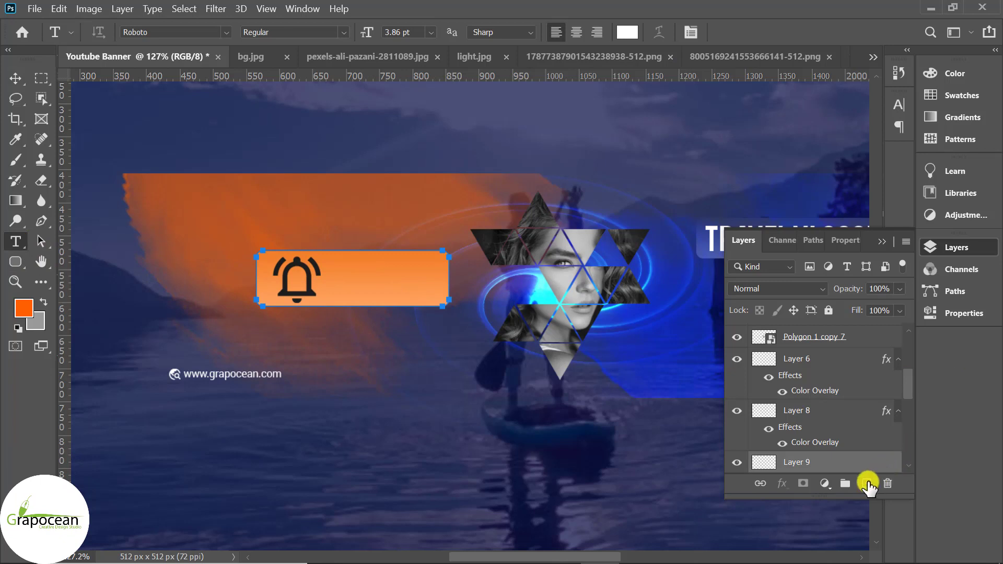
pyautogui.click(345, 285)
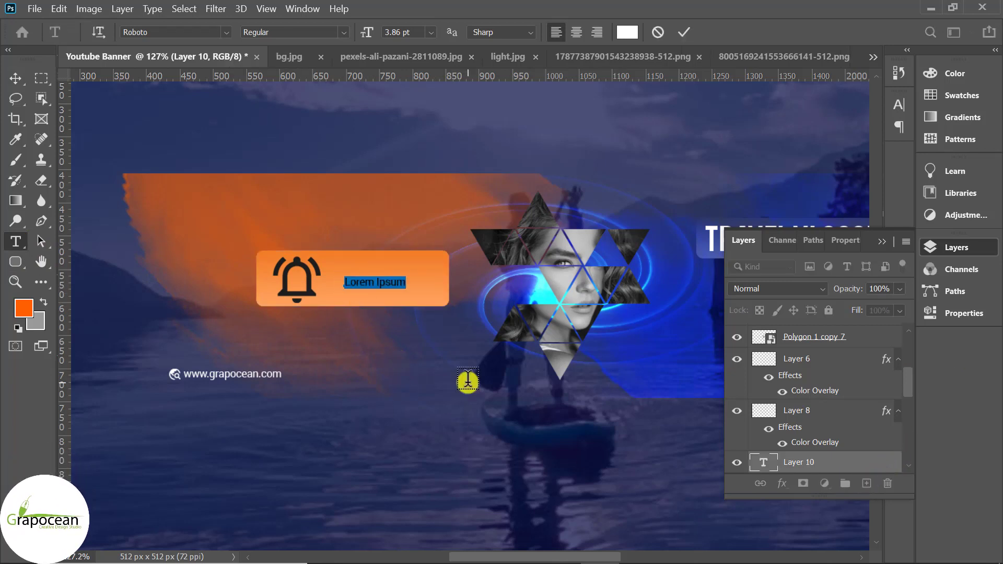
# - Add the Subscribe Now label at 6.86 pt and shift it left
pyautogui.write('Subscribe Now')
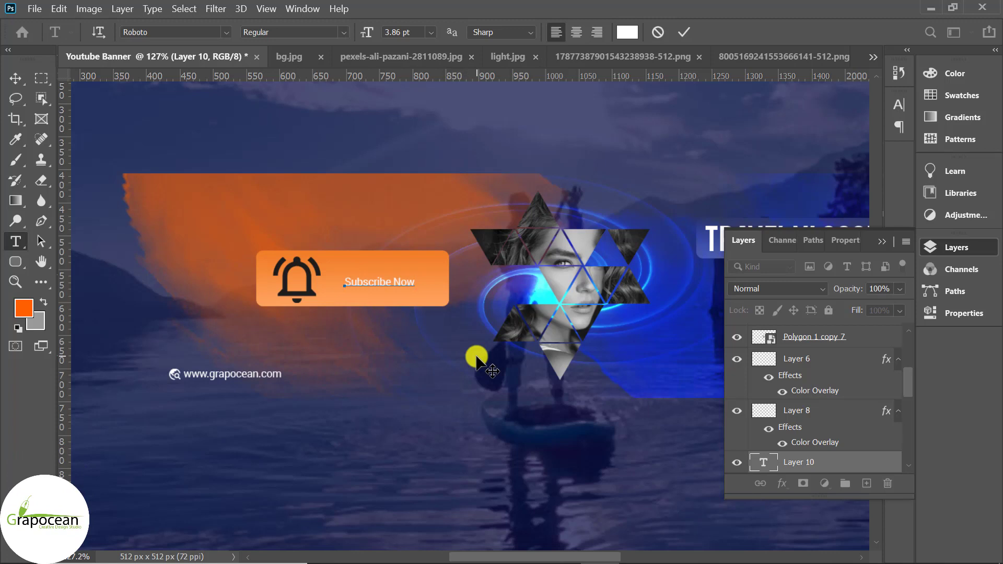
pyautogui.scroll(3, 419, 285)
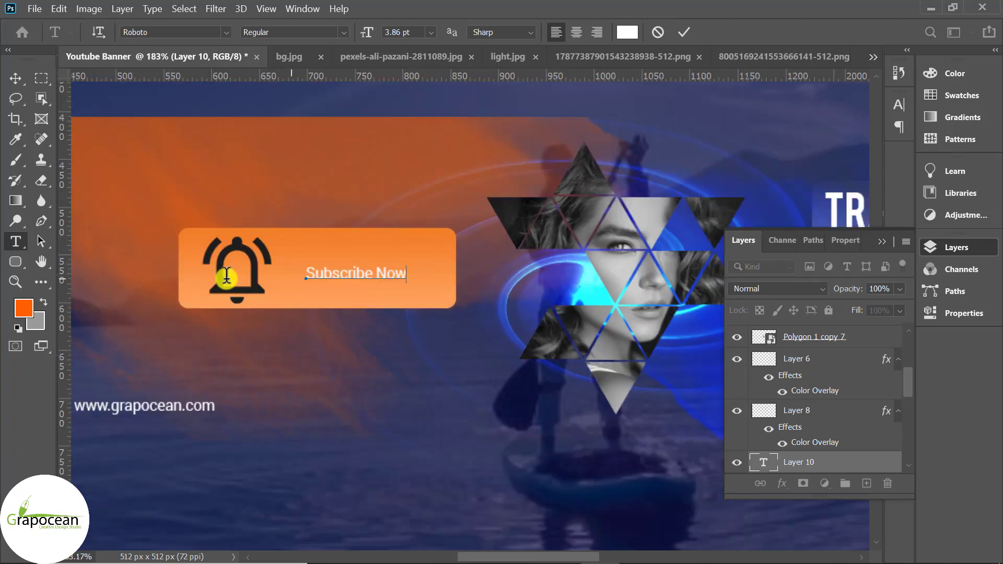
pyautogui.hotkey('ctrl', 'a')
pyautogui.moveTo(372, 35); pyautogui.dragTo(373, 35)
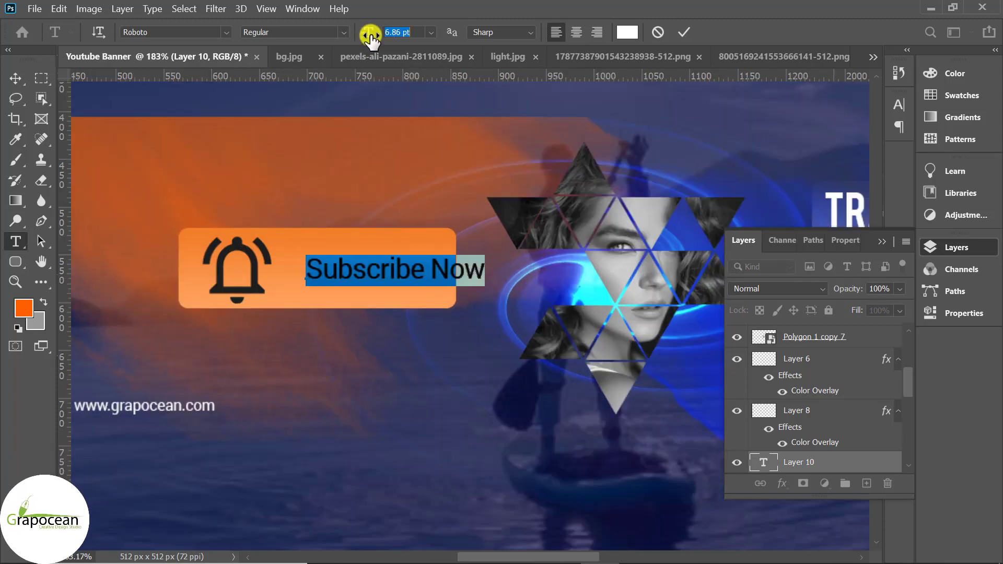
pyautogui.click(15, 78)
pyautogui.moveTo(384, 271); pyautogui.dragTo(339, 274)
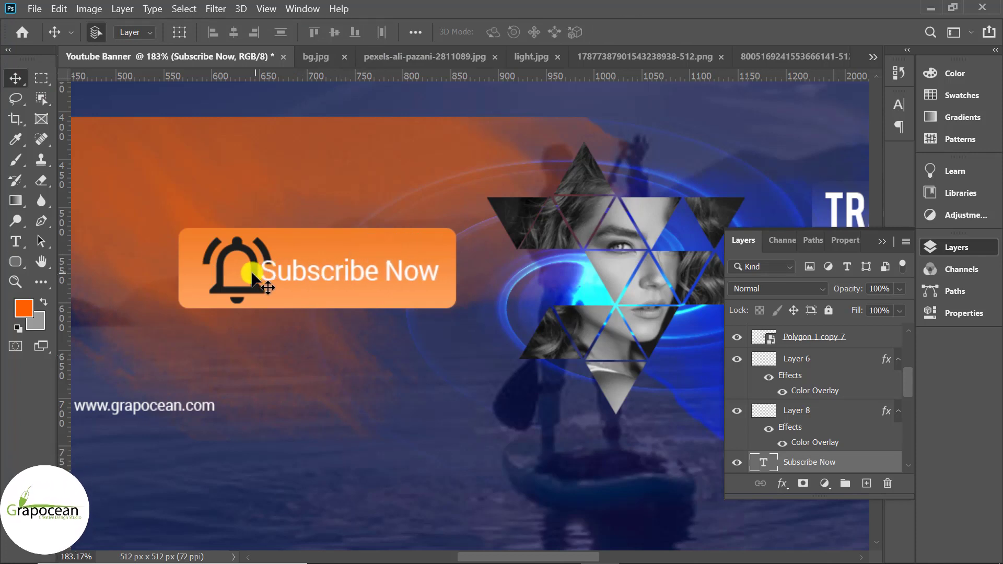
pyautogui.hotkey('ctrl', 'shift', 'alt', 'n')
# - Shrink the bell to about half size and move the label closer to it
pyautogui.hotkey('ctrl', 't')
pyautogui.moveTo(271, 304)
pyautogui.mouseDown()
pyautogui.moveTo(255, 287)
pyautogui.moveTo(226, 284)
pyautogui.moveTo(236, 290)
pyautogui.mouseUp()
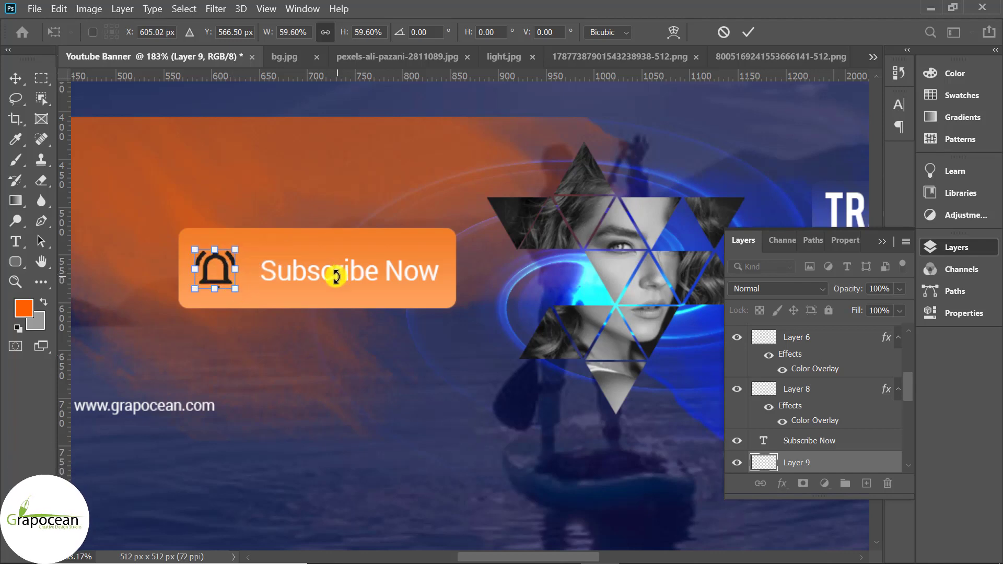
pyautogui.click(315, 277)
pyautogui.moveTo(316, 278); pyautogui.dragTo(318, 277)
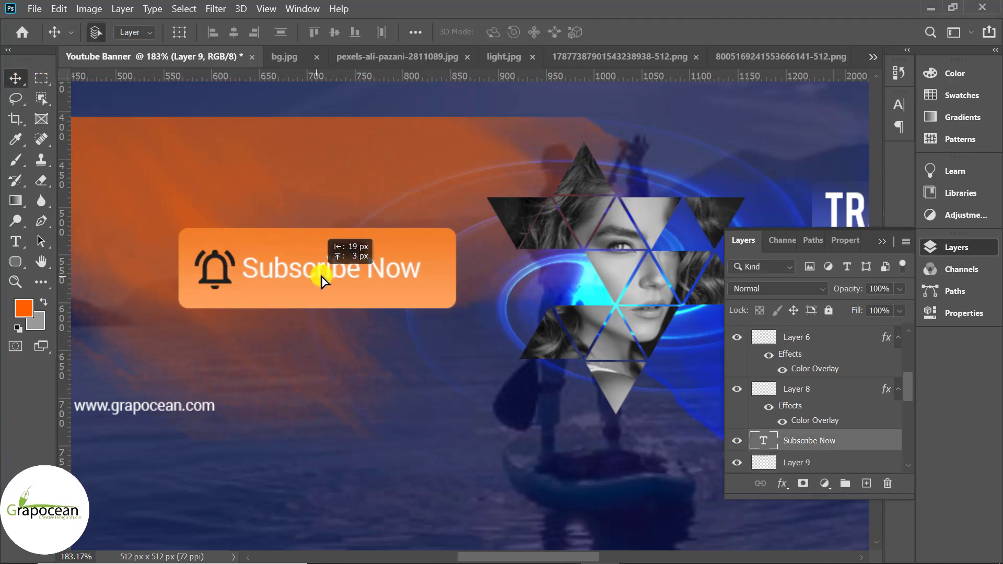
# - Reduce the orange button's height to 60 px
pyautogui.keyDown('ctrl'); pyautogui.click(321, 290); pyautogui.keyUp('ctrl')
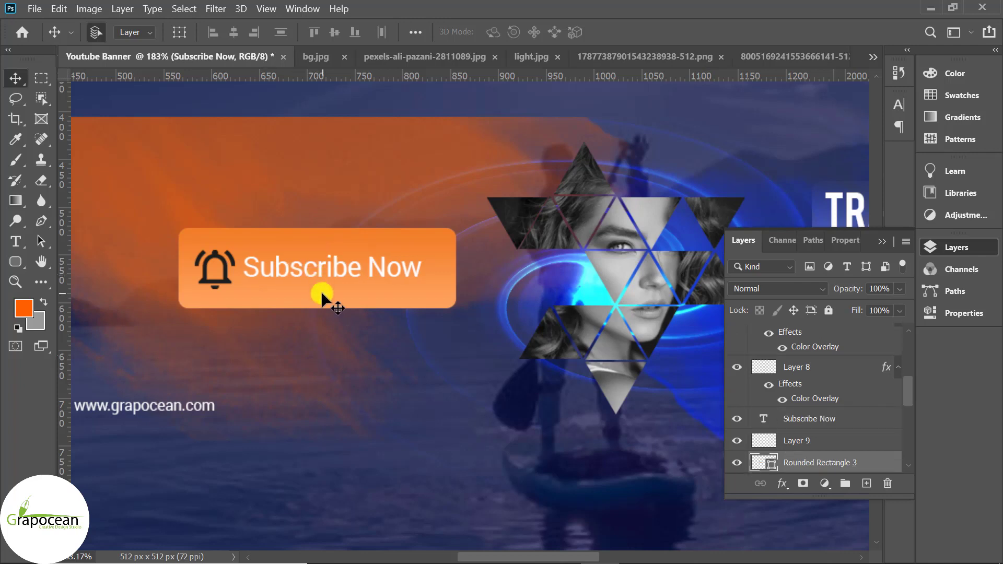
pyautogui.hotkey('ctrl', 't')
pyautogui.moveTo(319, 228); pyautogui.dragTo(316, 240)
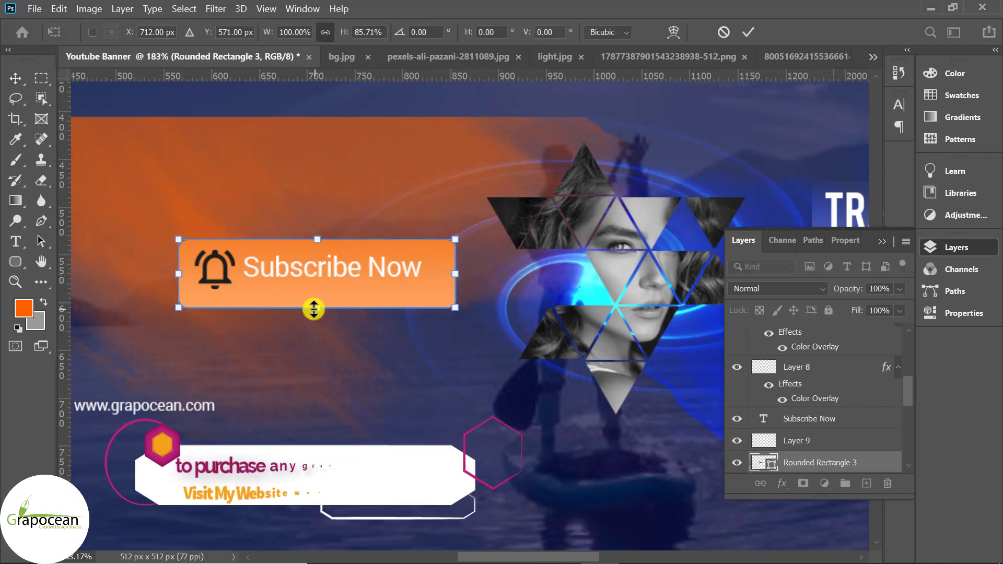
pyautogui.moveTo(317, 307); pyautogui.dragTo(314, 299)
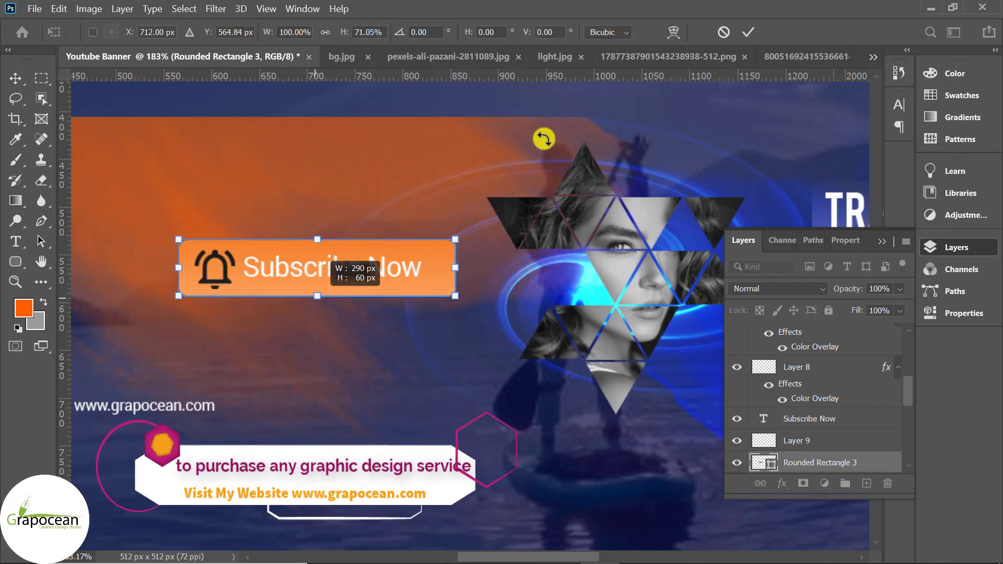
pyautogui.click(748, 32)
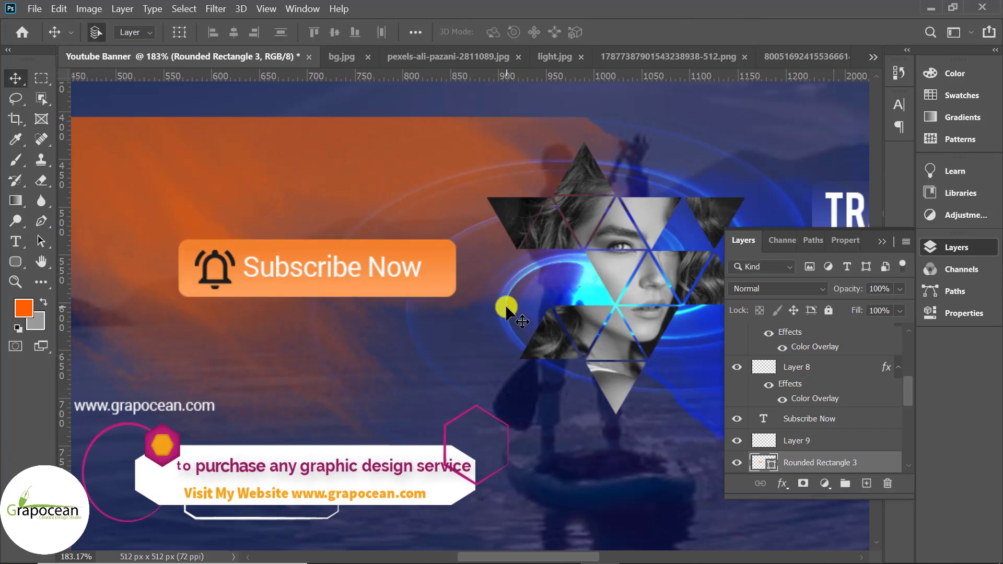
# - Give the orange button layer a 38% opacity drop shadow with a new contour preset
pyautogui.hotkey('ctrl', '0')
pyautogui.rightClick(821, 462)
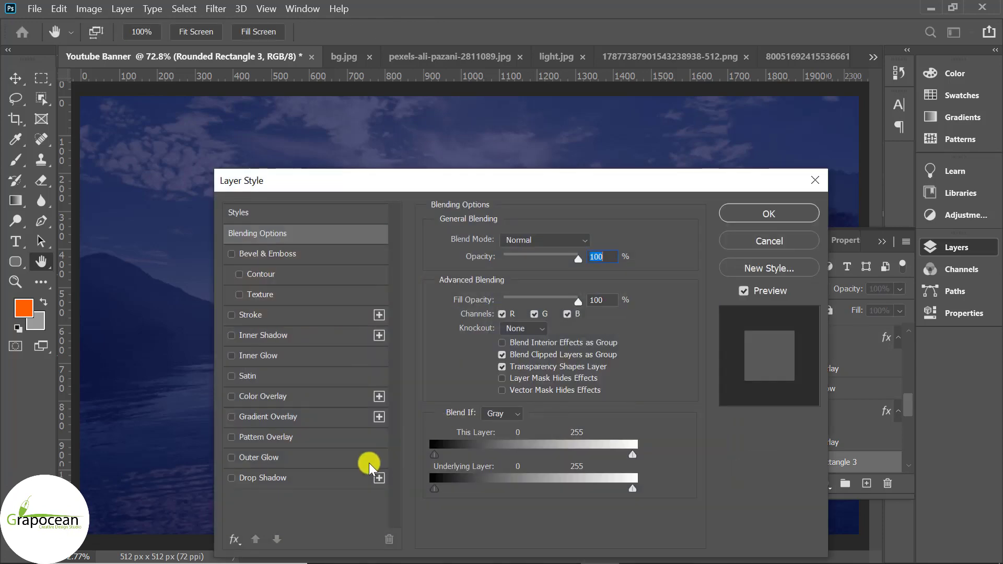
pyautogui.click(263, 478)
pyautogui.moveTo(482, 180); pyautogui.dragTo(679, 133)
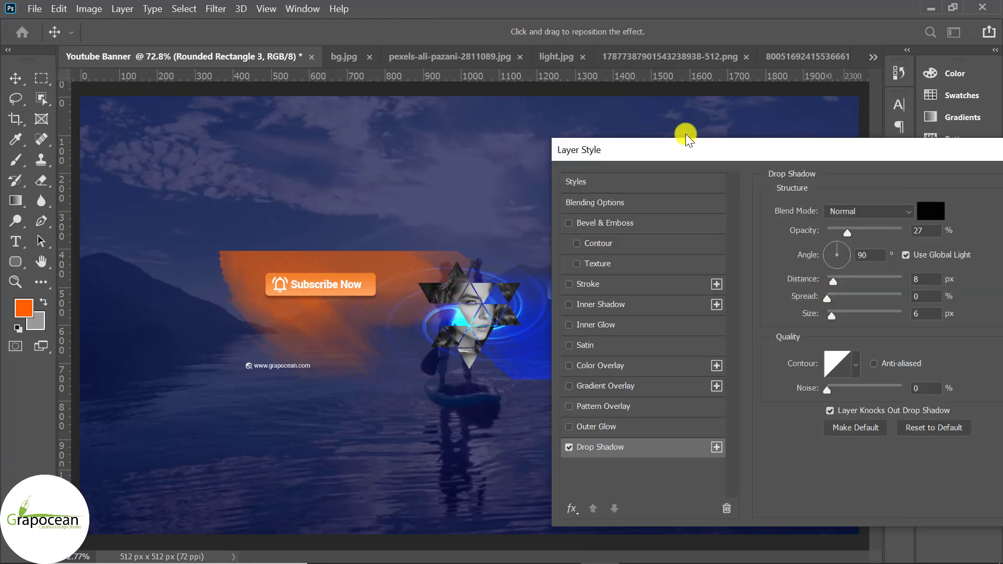
pyautogui.moveTo(706, 217)
pyautogui.mouseDown()
pyautogui.moveTo(689, 216)
pyautogui.moveTo(699, 216)
pyautogui.mouseUp()
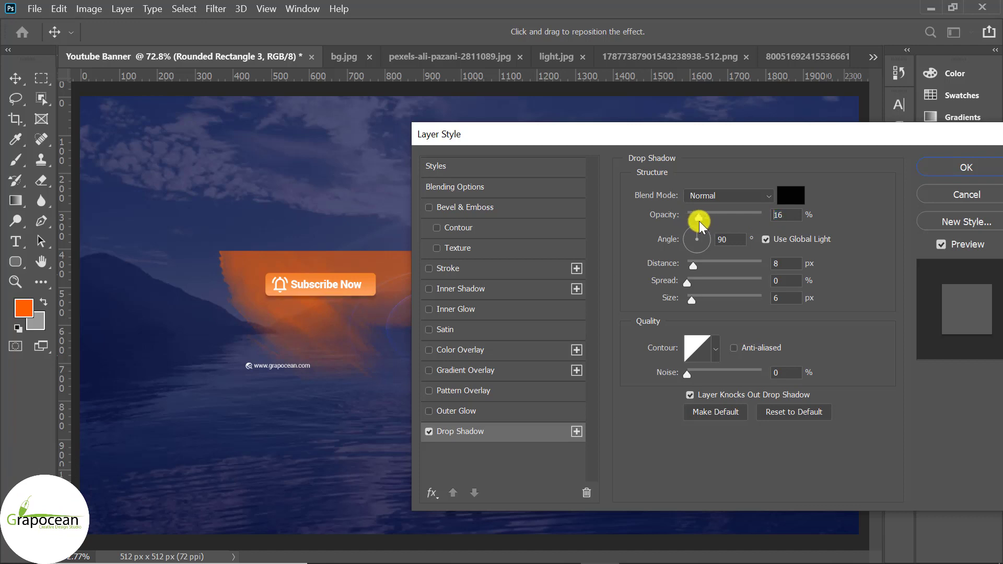
pyautogui.click(715, 346)
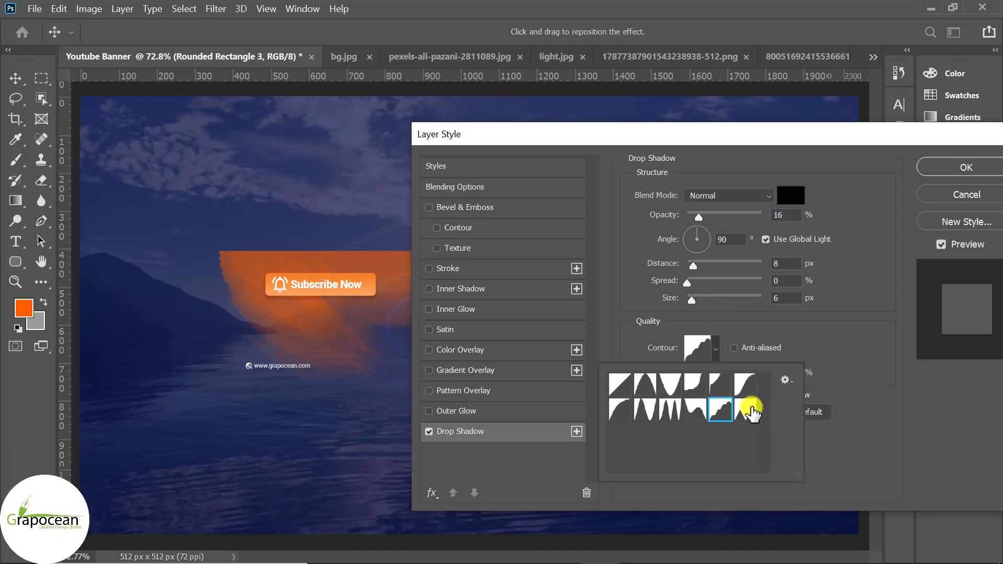
pyautogui.moveTo(770, 141); pyautogui.dragTo(498, 331)
pyautogui.click(700, 360)
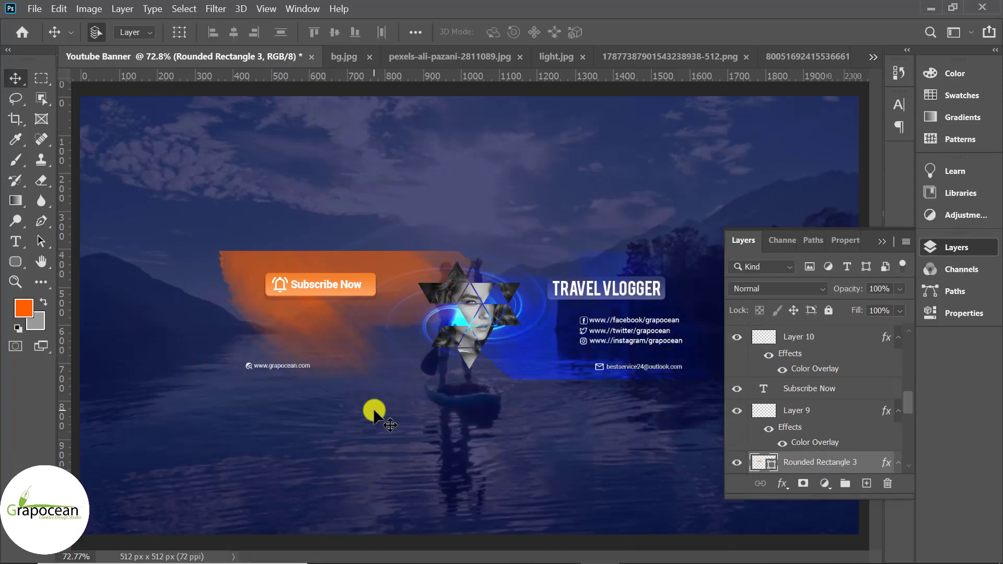
# - Toggle layer visibility to identify which rounded rectangle sits behind the title
pyautogui.scroll(-3, 807, 444)
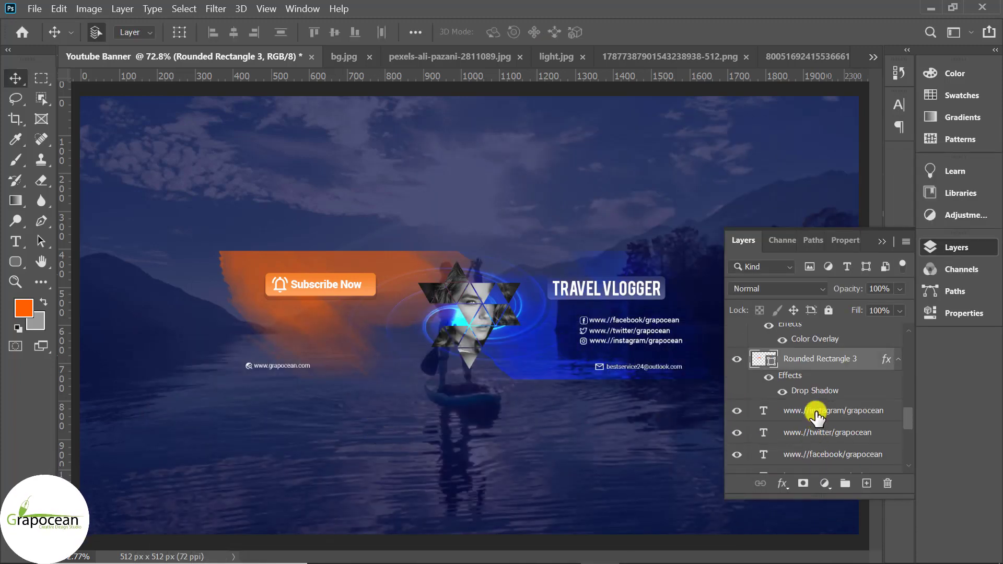
pyautogui.scroll(2, 353, 324)
pyautogui.scroll(2, 349, 271)
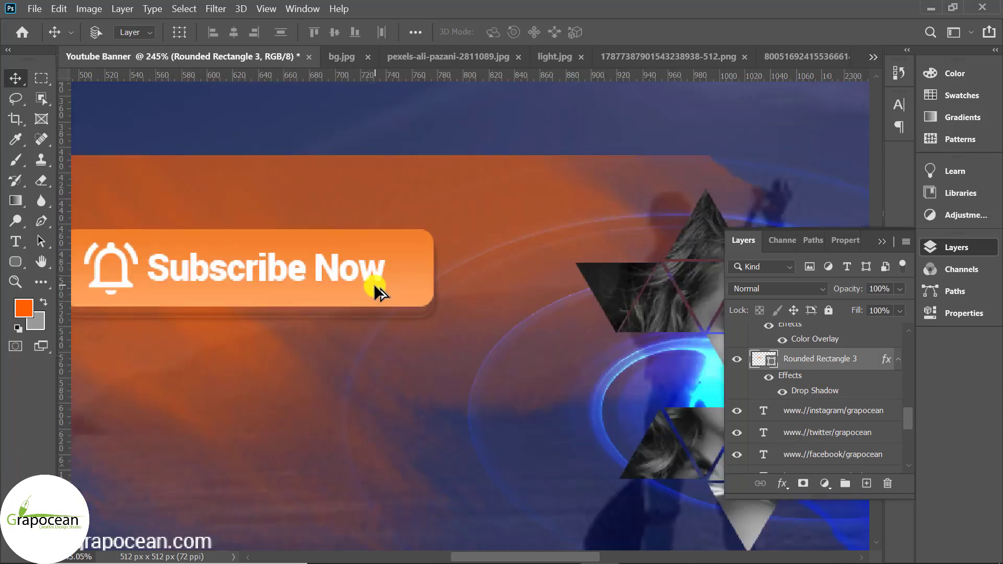
pyautogui.scroll(-3, 374, 284)
pyautogui.click(835, 411)
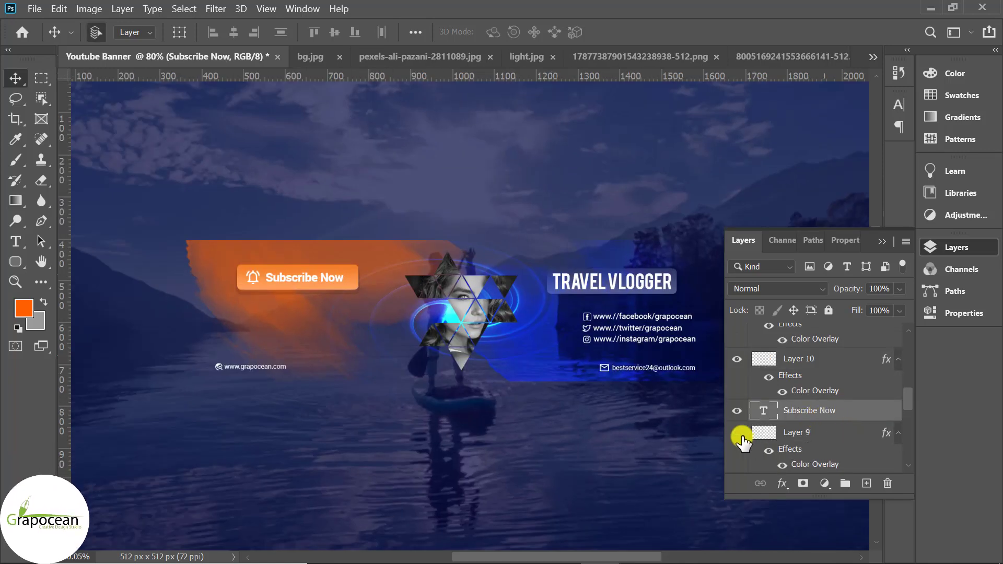
pyautogui.click(358, 284)
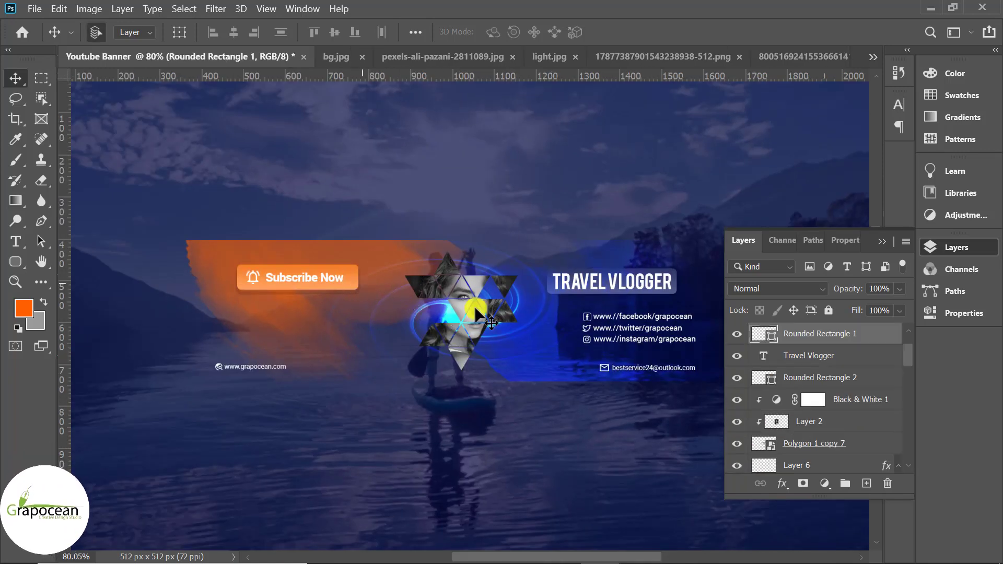
pyautogui.click(737, 377)
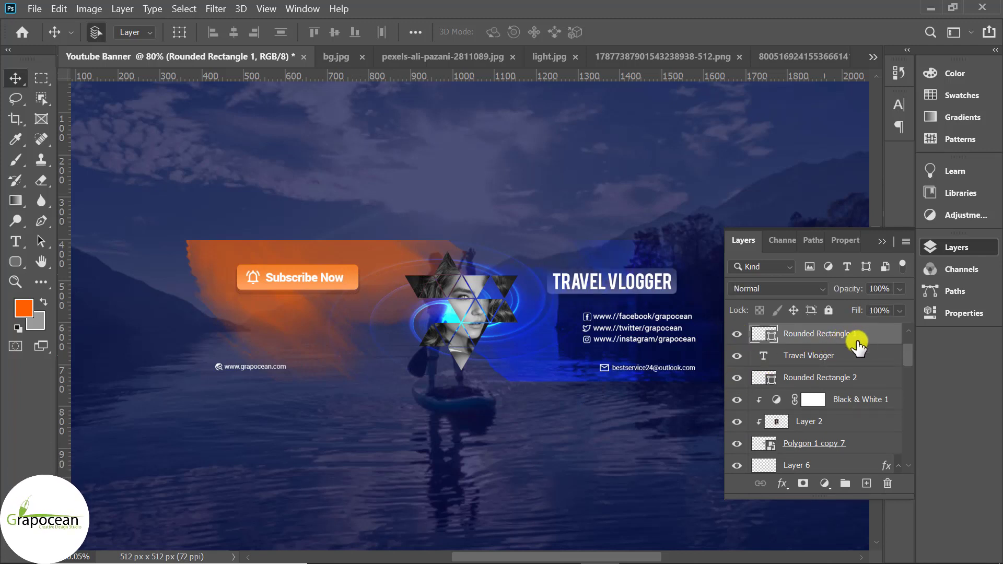
pyautogui.scroll(1, 858, 345)
pyautogui.click(737, 386)
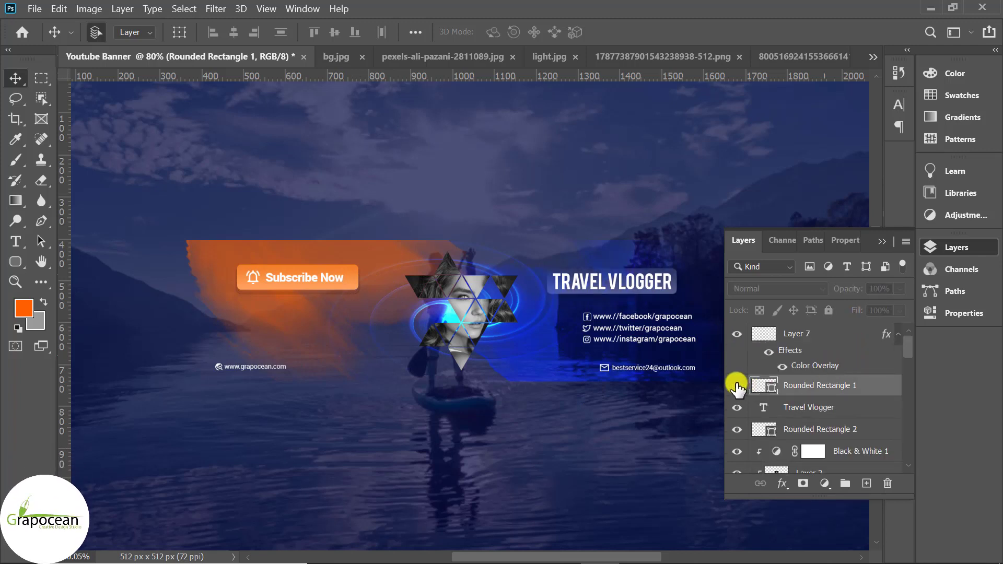
pyautogui.scroll(-3, 862, 413)
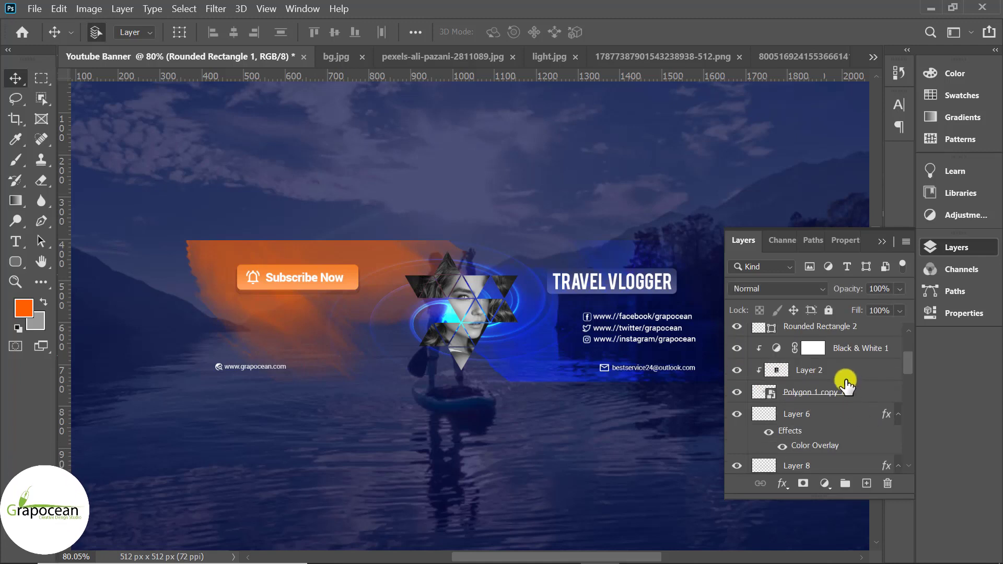
pyautogui.scroll(-2, 846, 365)
pyautogui.scroll(-2, 867, 433)
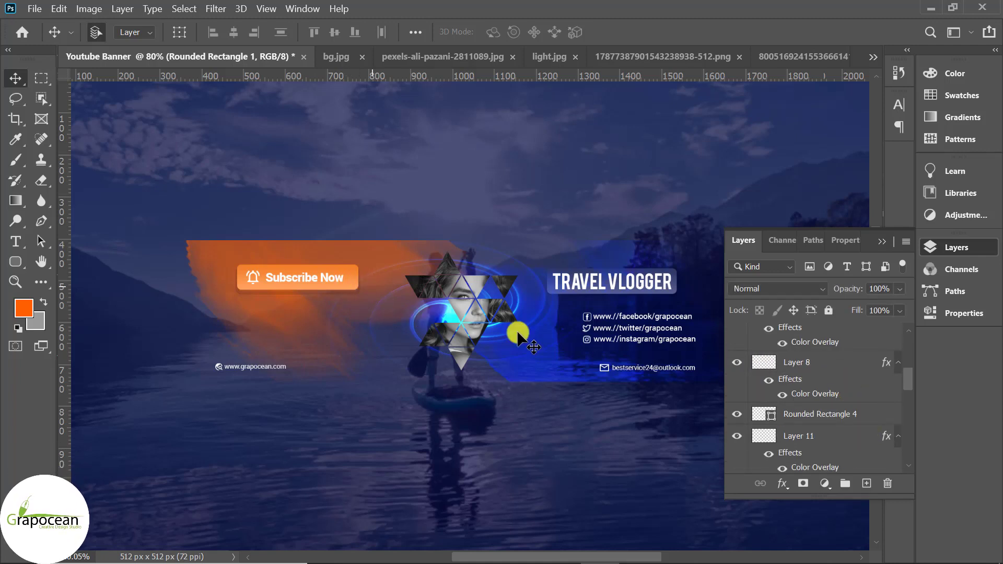
pyautogui.hotkey('ctrl', 'z')
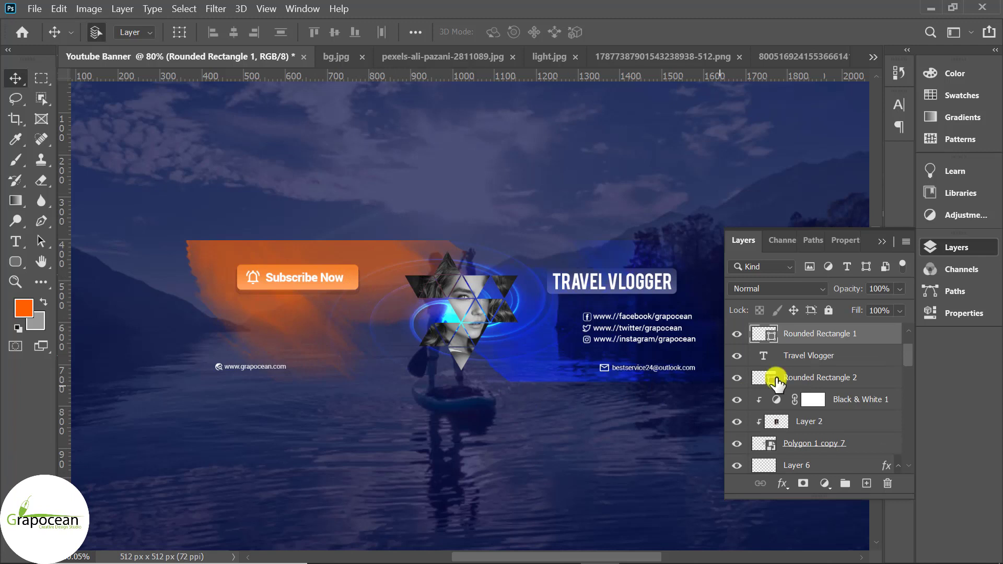
pyautogui.scroll(2, 810, 366)
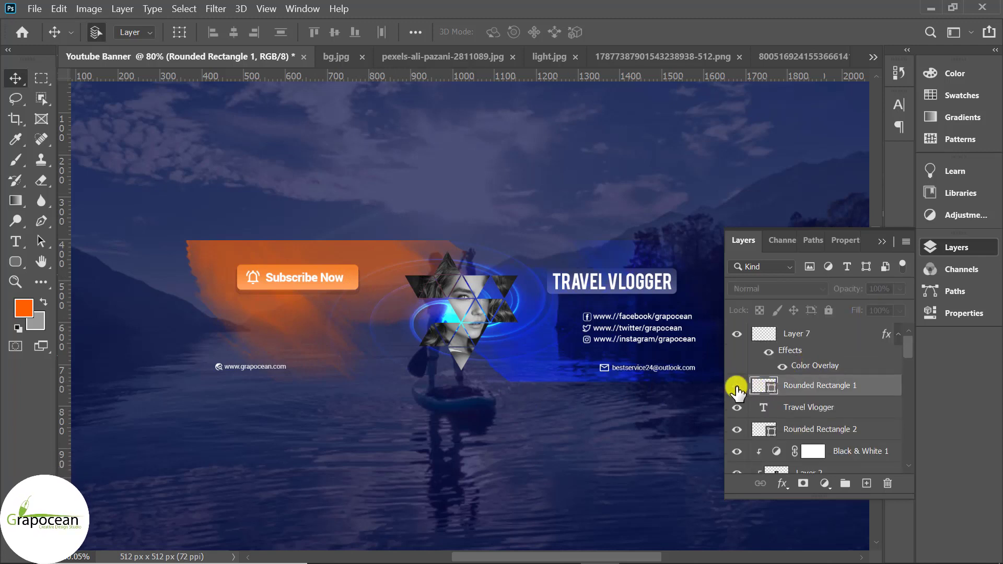
# - Copy the Subscribe button's drop shadow onto the TRAVEL VLOGGER title box
pyautogui.click(241, 278)
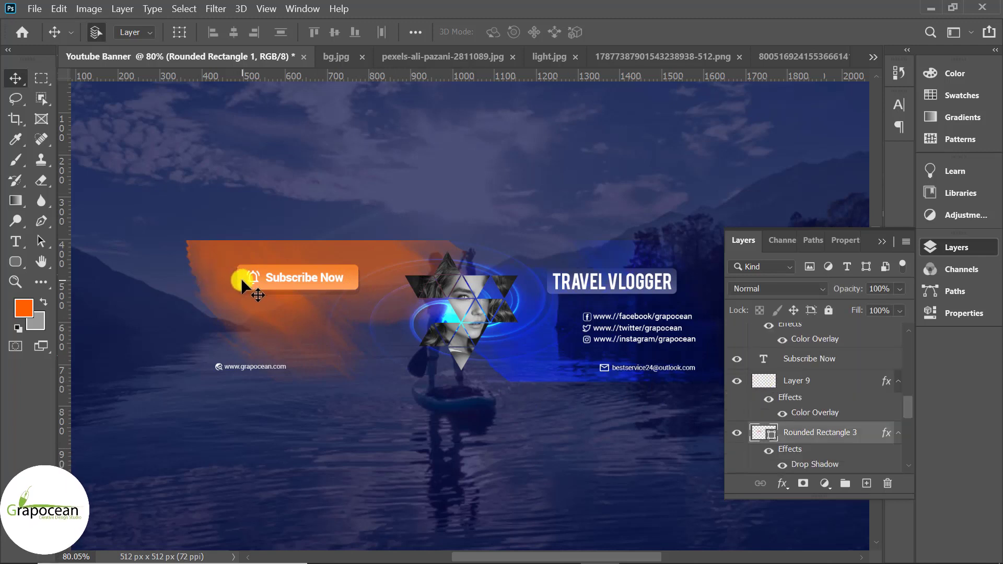
pyautogui.moveTo(891, 410); pyautogui.dragTo(850, 455)
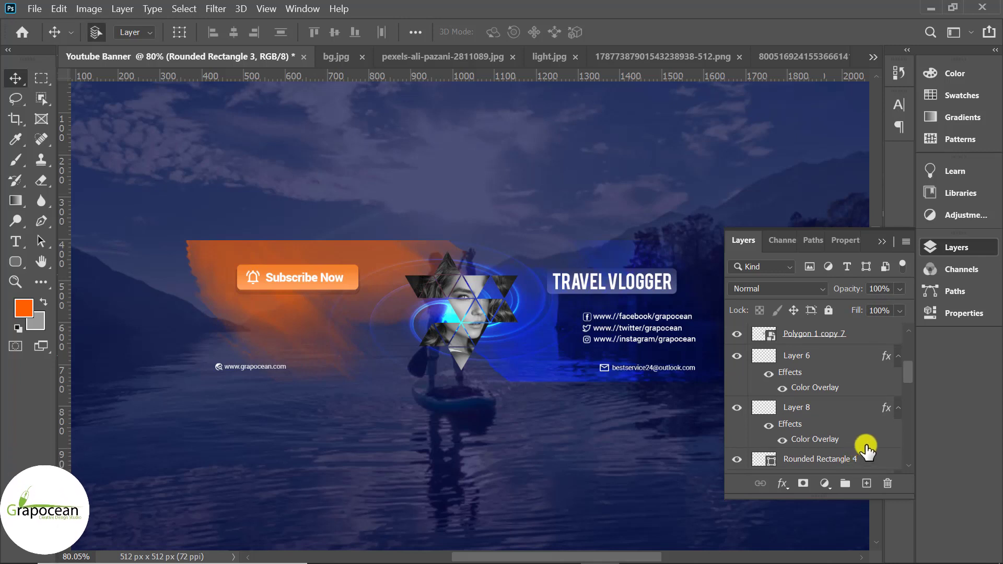
pyautogui.moveTo(863, 454); pyautogui.dragTo(865, 457)
pyautogui.scroll(-2, 878, 439)
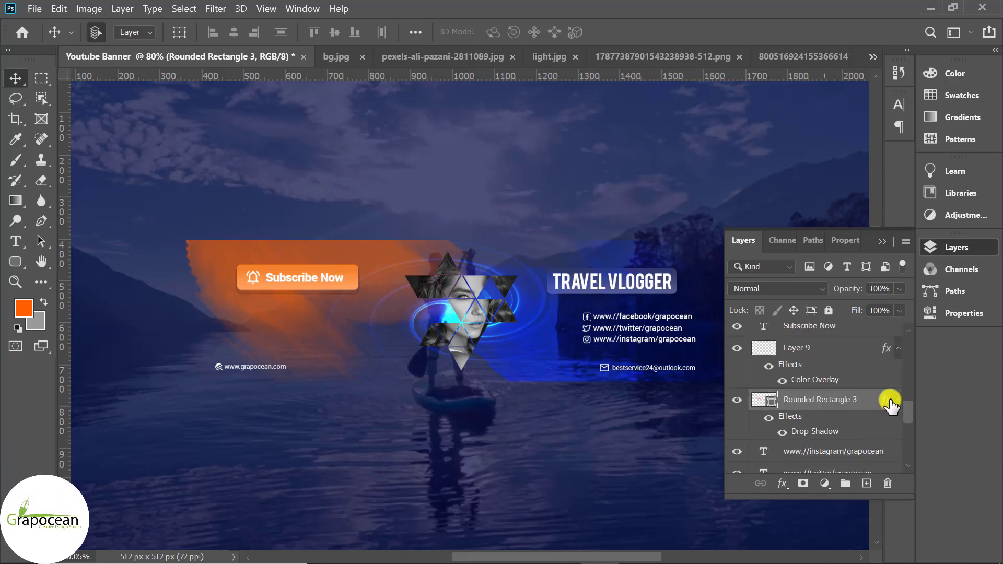
pyautogui.moveTo(889, 402); pyautogui.dragTo(872, 330)
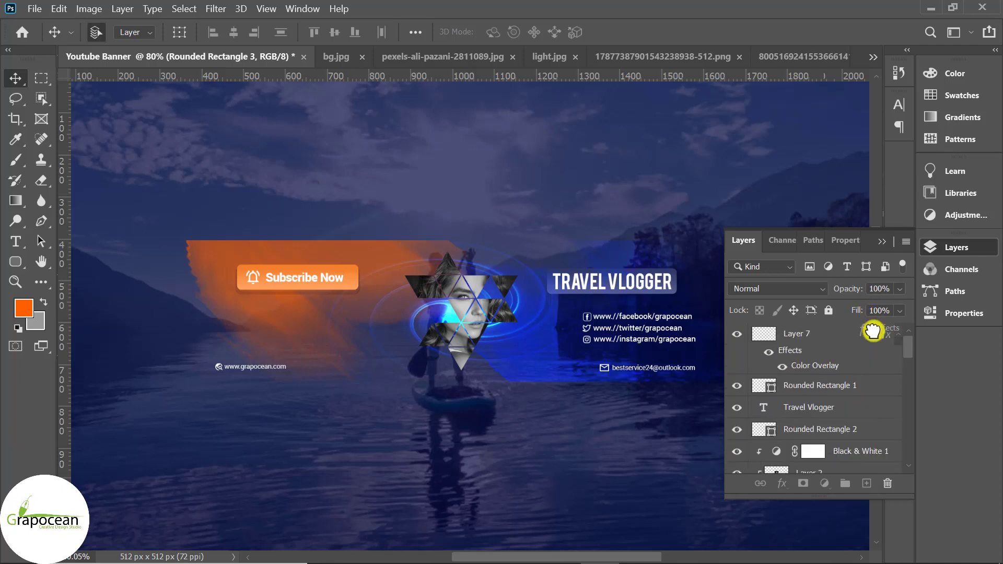
pyautogui.moveTo(864, 367); pyautogui.dragTo(850, 431)
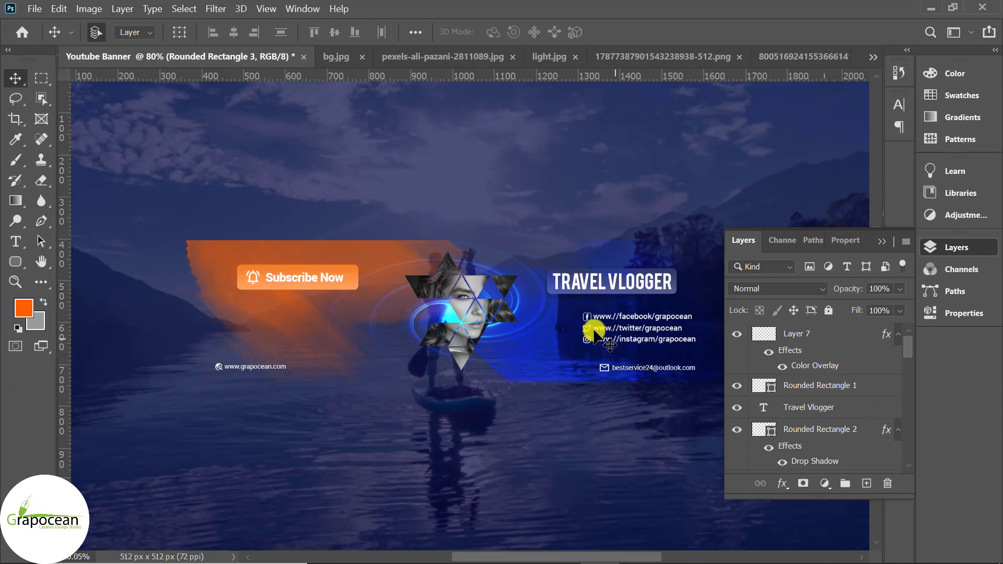
pyautogui.click(847, 413)
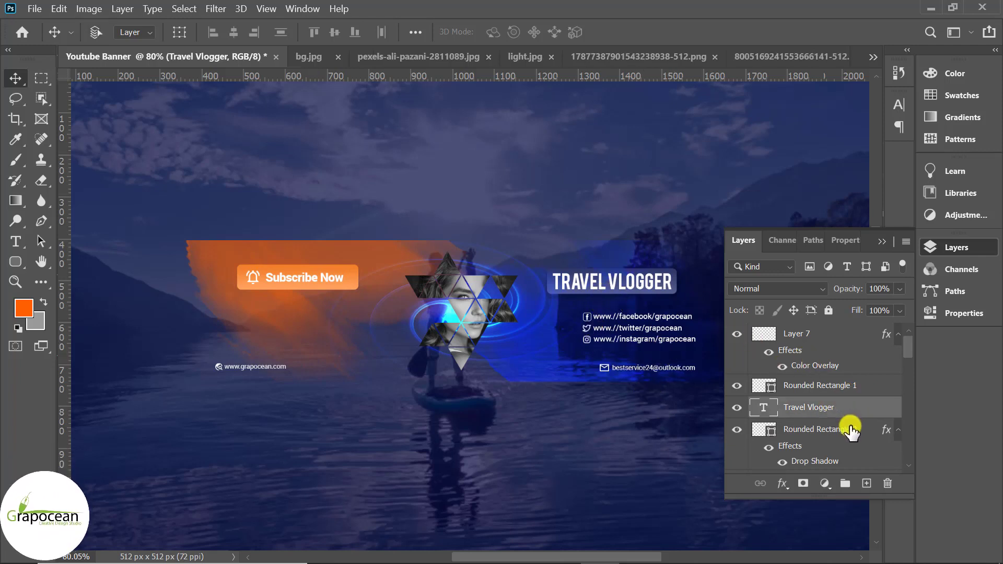
# - Scale the TRAVEL VLOGGER title and its box up to about 125%
pyautogui.keyDown('shift'); pyautogui.click(693, 365); pyautogui.keyUp('shift')
pyautogui.hotkey('ctrl', 't')
pyautogui.moveTo(678, 297)
pyautogui.mouseDown()
pyautogui.moveTo(694, 304)
pyautogui.moveTo(642, 303)
pyautogui.mouseUp()
pyautogui.hotkey('ctrl', '-')
pyautogui.click(748, 40)
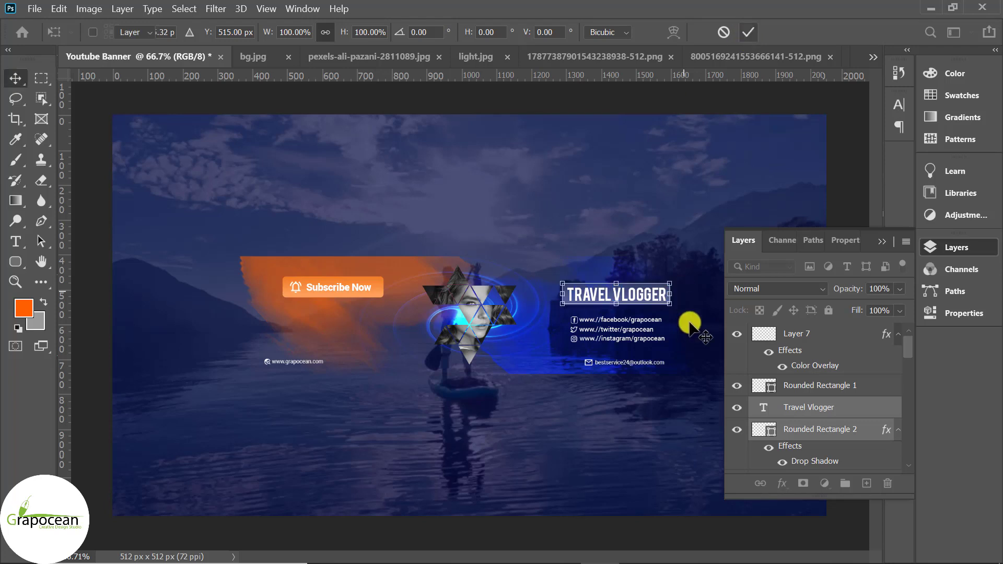
# - Move the TRAVEL VLOGGER badge below the Subscribe Now button
pyautogui.hotkey('ctrl', '-')
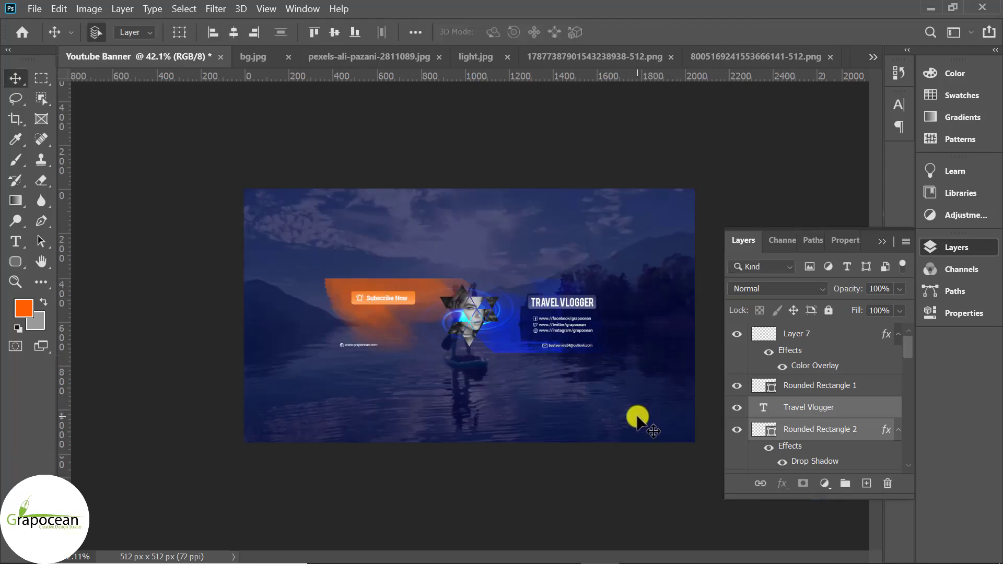
pyautogui.scroll(2, 588, 436)
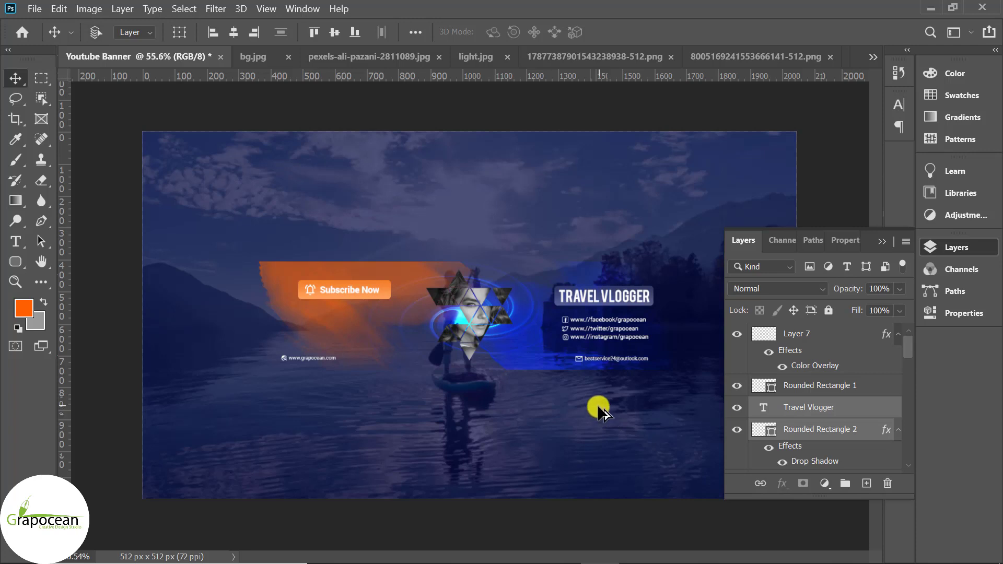
pyautogui.scroll(-2, 600, 410)
pyautogui.scroll(1, 548, 381)
pyautogui.scroll(1, 544, 385)
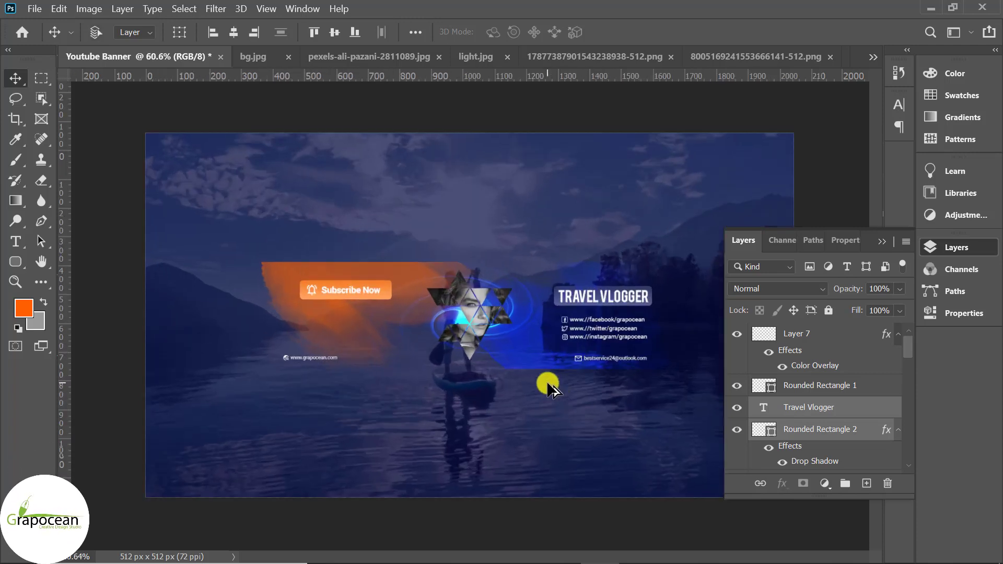
pyautogui.scroll(1, 544, 385)
pyautogui.moveTo(639, 296)
pyautogui.mouseDown()
pyautogui.moveTo(355, 319)
pyautogui.moveTo(407, 331)
pyautogui.moveTo(351, 328)
pyautogui.moveTo(399, 334)
pyautogui.mouseUp()
# - Nudge the badge slightly right and enlarge it to about 107%
pyautogui.hotkey('ctrl', 't')
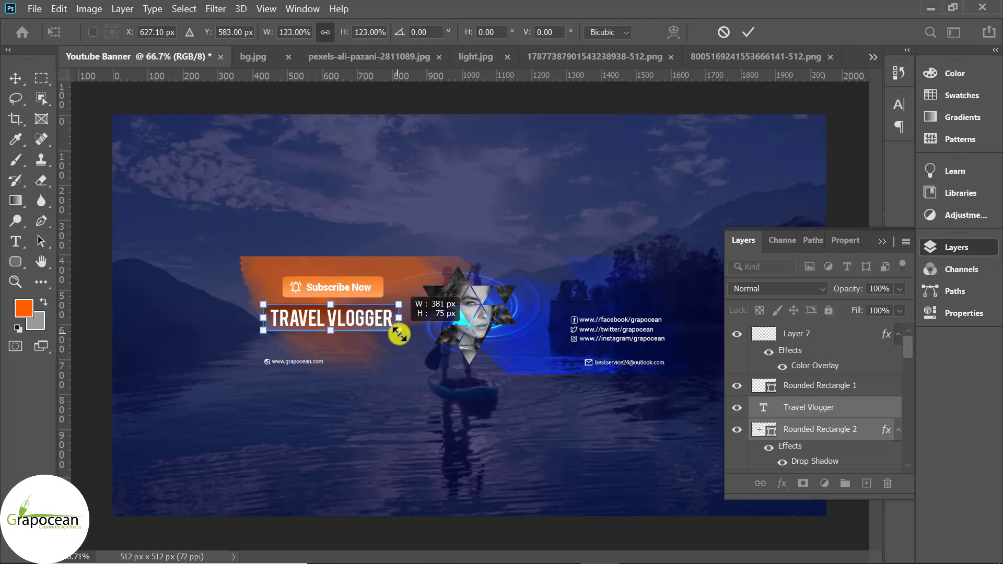
pyautogui.click(748, 32)
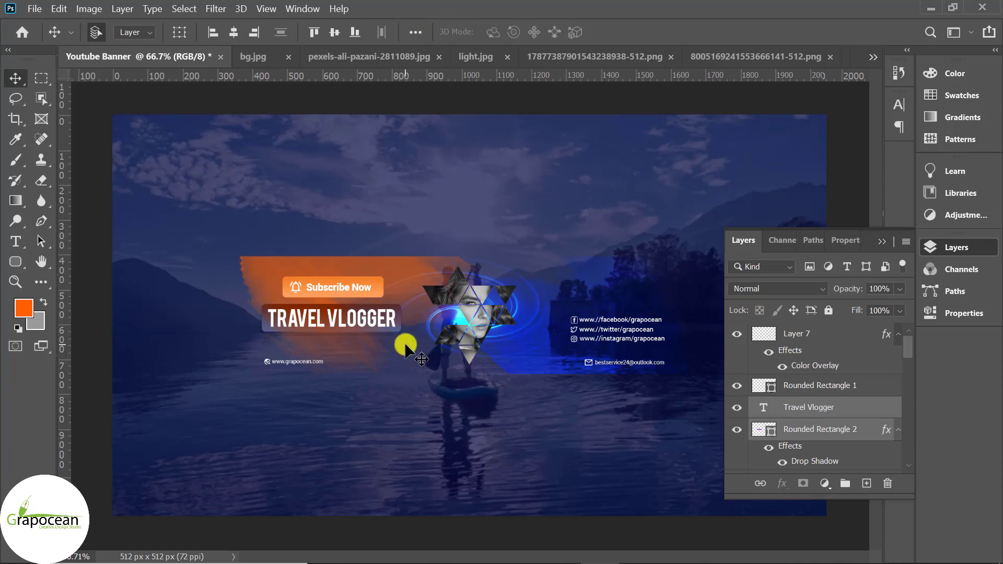
pyautogui.moveTo(406, 348); pyautogui.dragTo(407, 349)
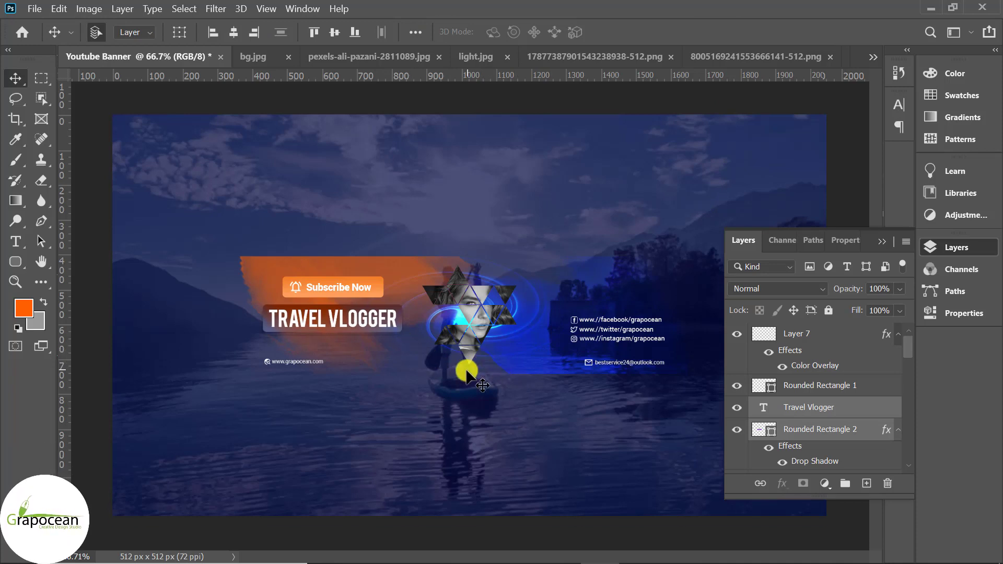
pyautogui.scroll(-3, 466, 371)
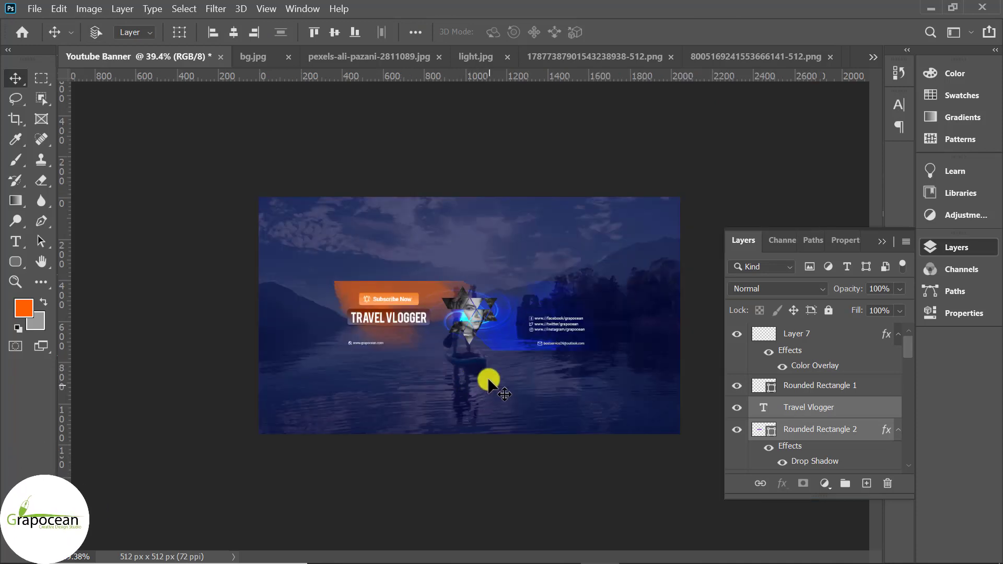
pyautogui.scroll(4, 440, 314)
pyautogui.hotkey('ctrl', 't')
pyautogui.moveTo(426, 340); pyautogui.dragTo(429, 347)
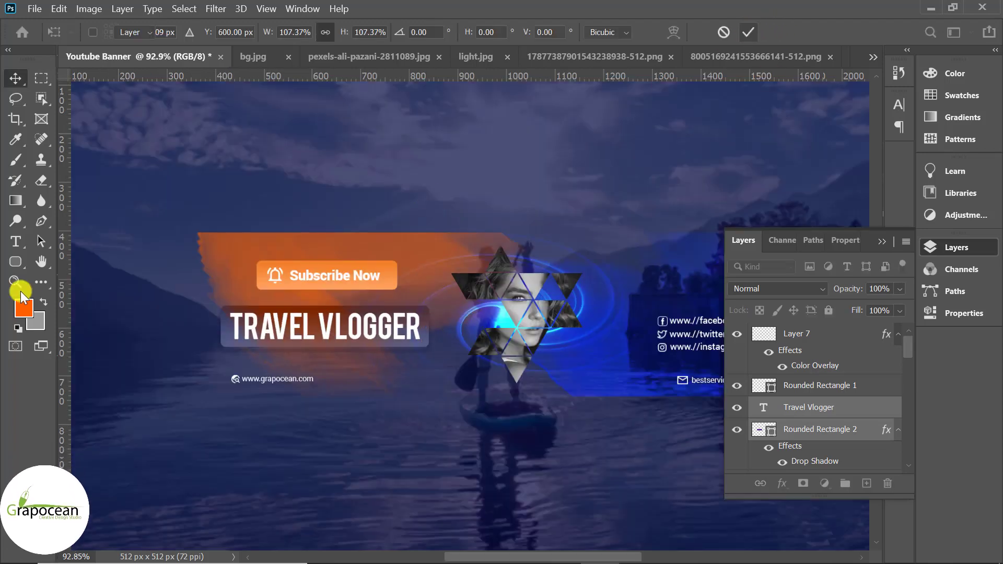
# - Colour the word VLOGGER with the orange sampled from the Subscribe button
pyautogui.click(16, 242)
pyautogui.moveTo(319, 326); pyautogui.dragTo(430, 324)
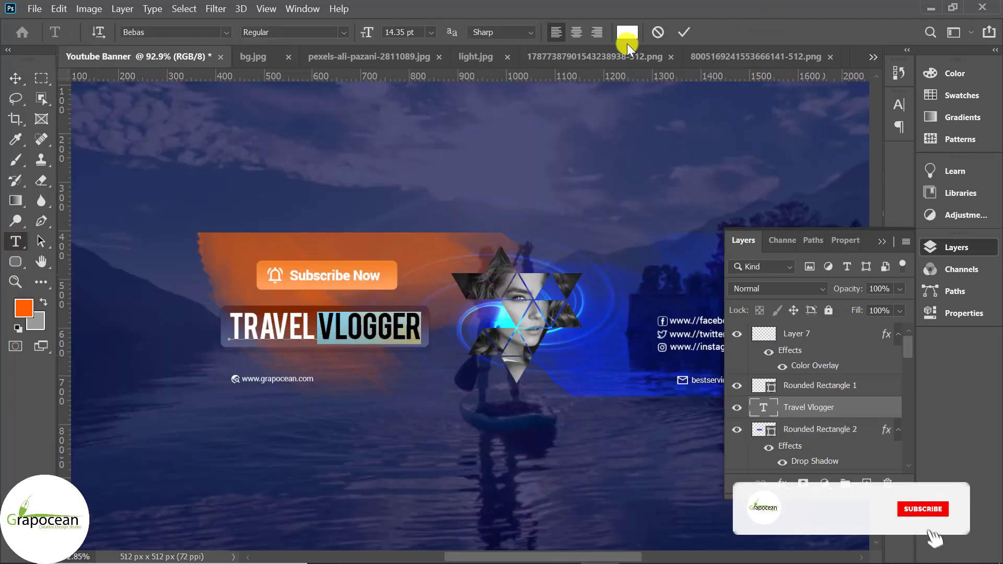
pyautogui.click(627, 32)
pyautogui.click(322, 264)
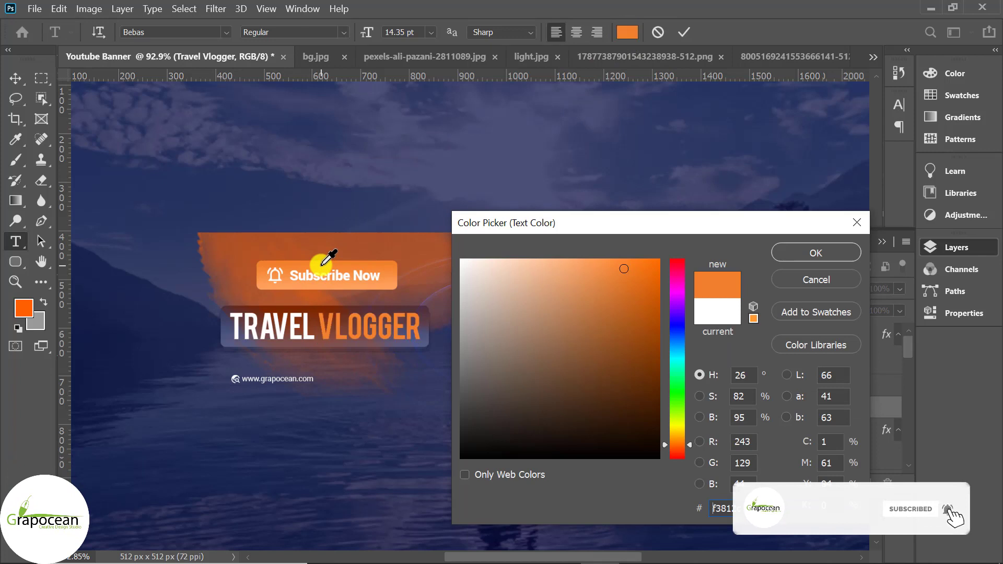
pyautogui.click(816, 253)
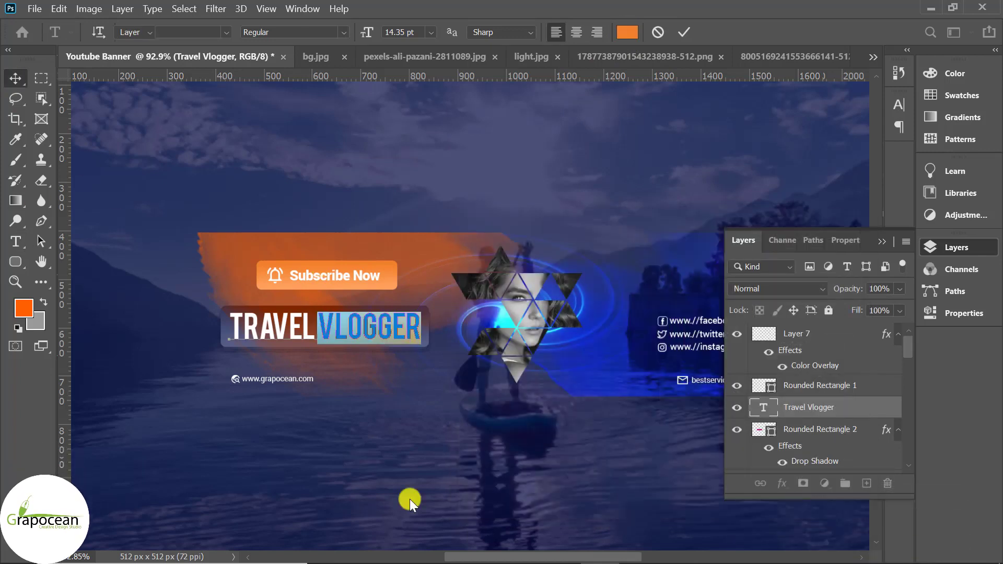
pyautogui.scroll(-2, 399, 407)
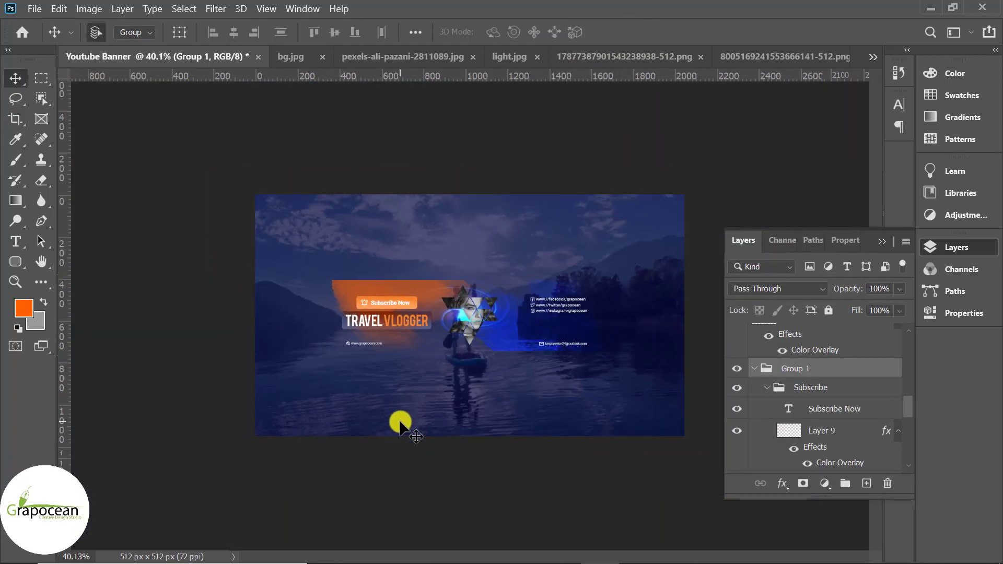